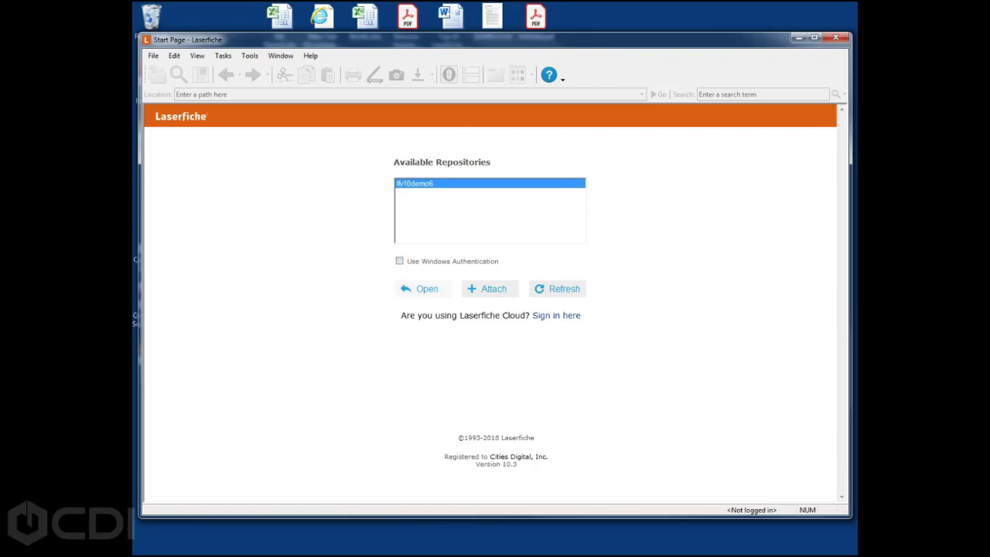
Log in to the lfv10demo6 repository as admin, entering the account password
{"action": "left_click", "coordinate": [423, 289]}
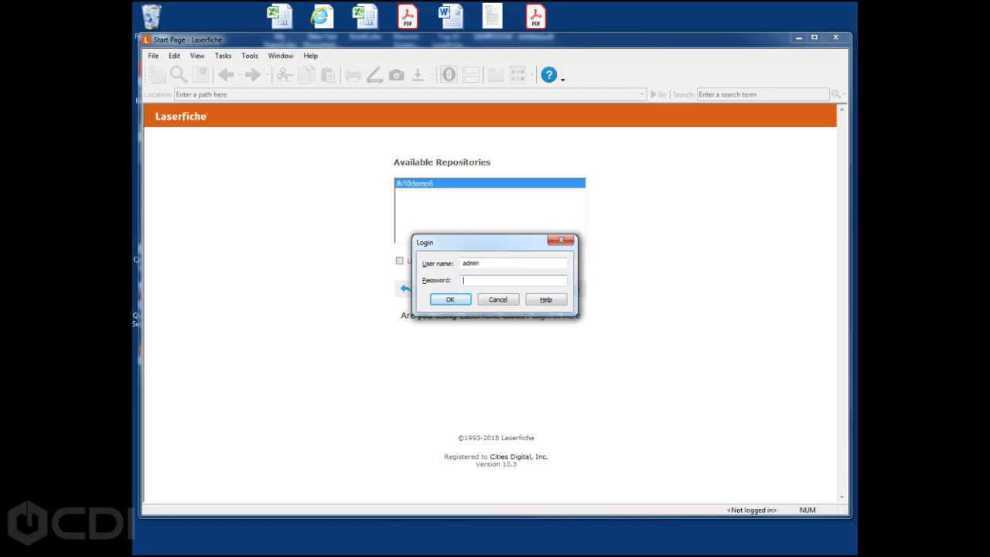
{"action": "type", "text": "**********"}
{"action": "key", "text": "Return"}
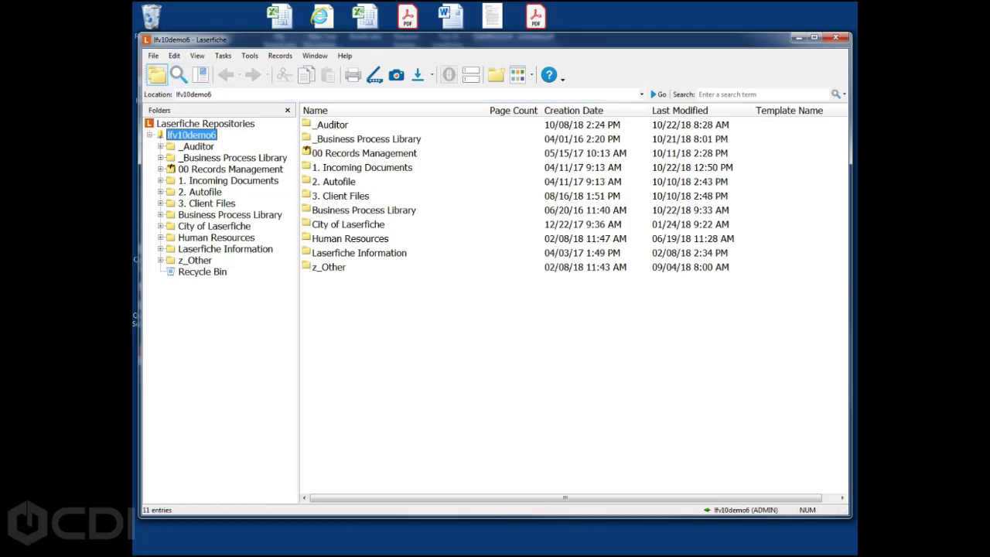
{"action": "left_click_drag", "start_coordinate": [178, 40], "coordinate": [178, 45]}
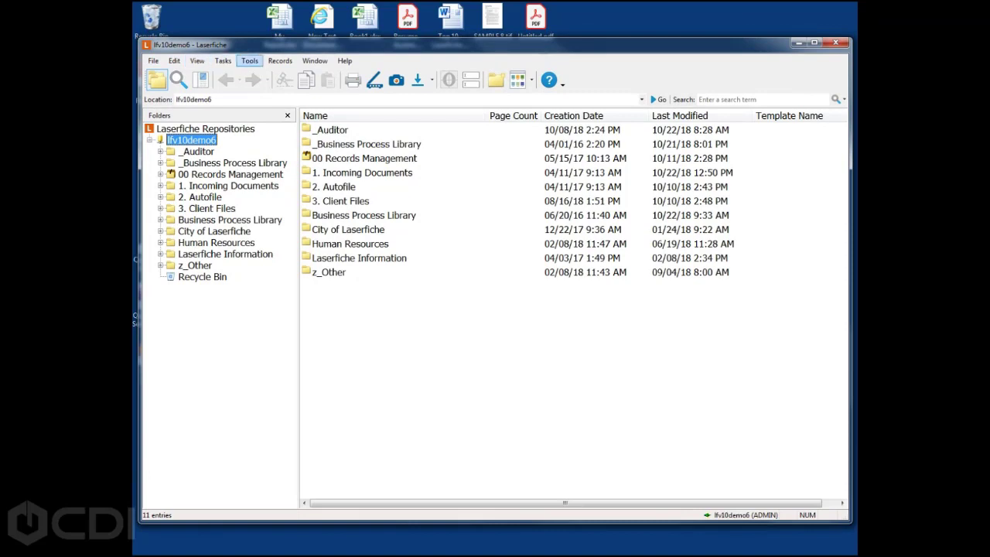
{"action": "left_click", "coordinate": [249, 61]}
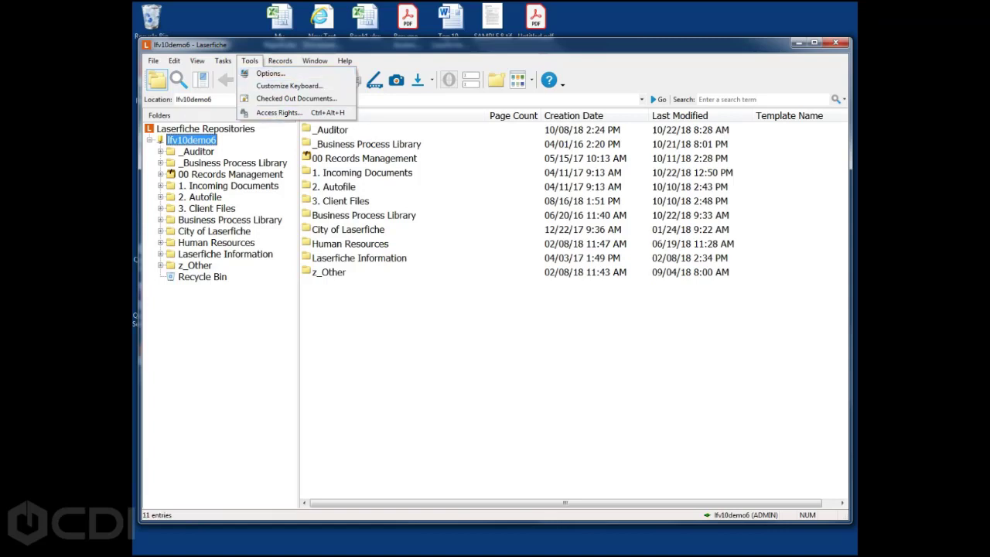
{"action": "mouse_move", "coordinate": [153, 61]}
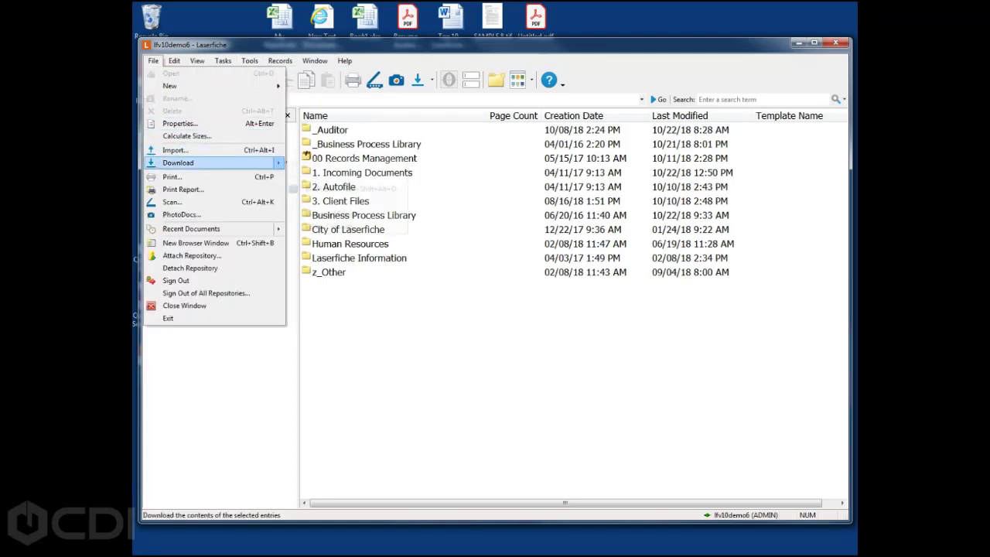
{"action": "mouse_move", "coordinate": [180, 162]}
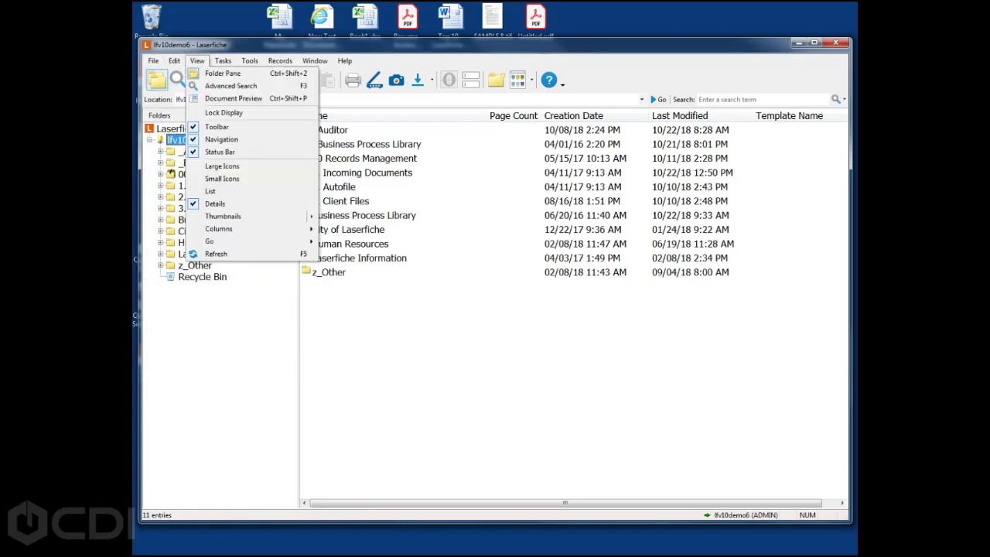
{"action": "left_click", "coordinate": [198, 61]}
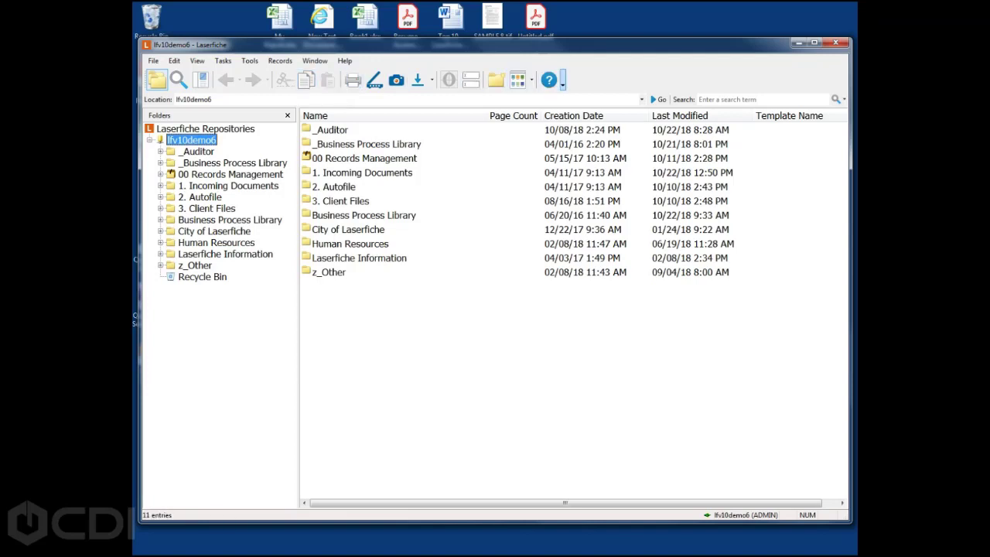
Remove the PhotoDocs button from the main toolbar
{"action": "left_click", "coordinate": [563, 80]}
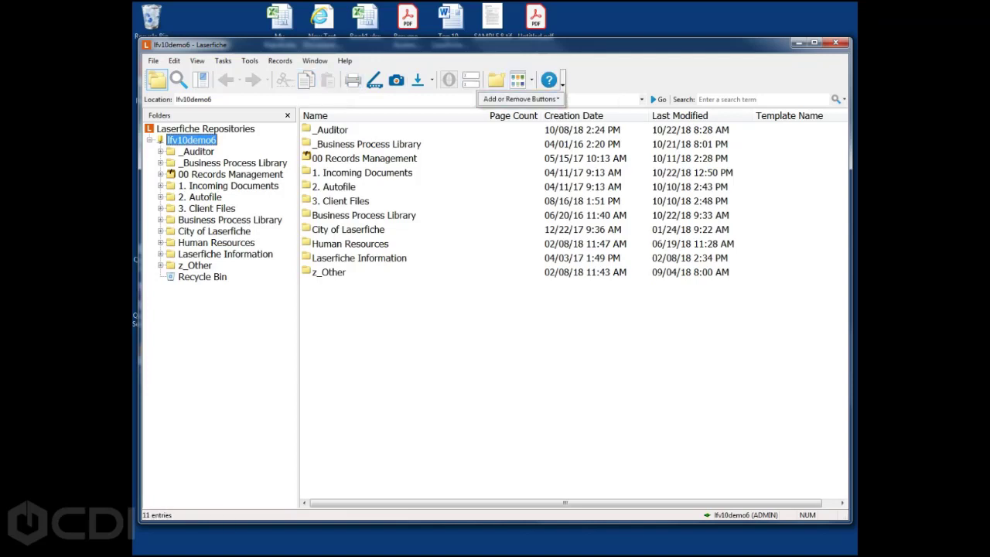
{"action": "mouse_move", "coordinate": [520, 99]}
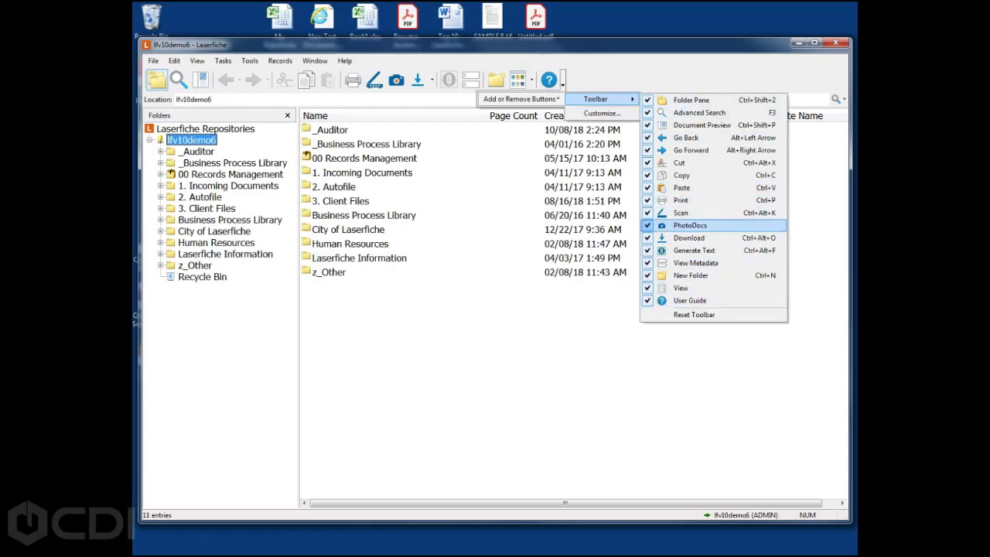
{"action": "left_click", "coordinate": [690, 225]}
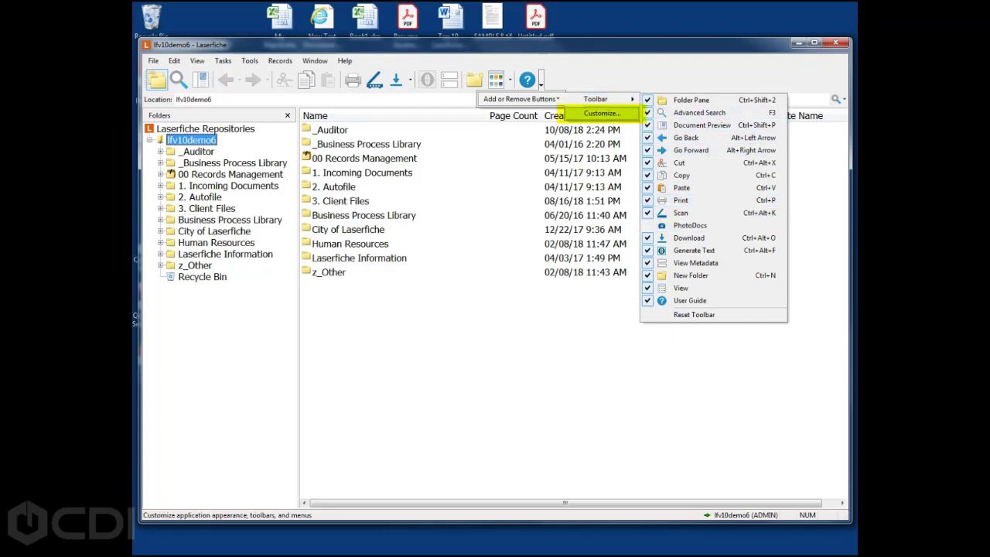
Customize the toolbar by adding the Close Window command after the User Guide button, and take it off again
{"action": "left_click", "coordinate": [602, 112]}
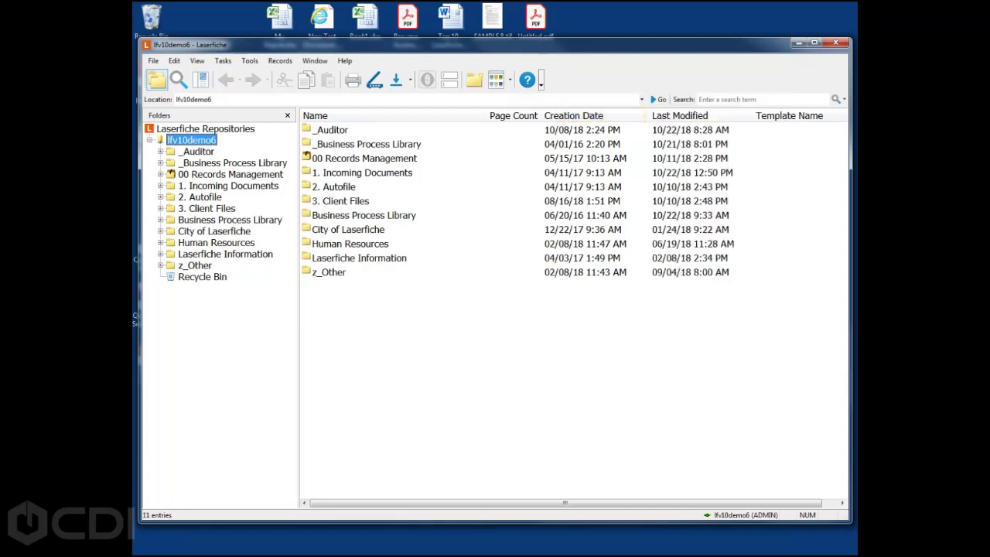
{"action": "left_click", "coordinate": [442, 194]}
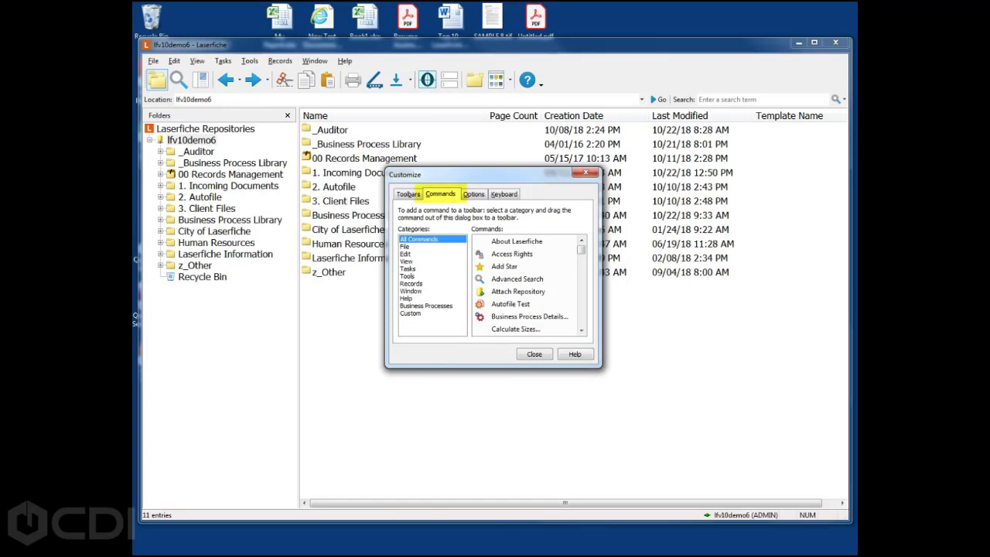
{"action": "left_click_drag", "start_coordinate": [581, 250], "coordinate": [581, 260]}
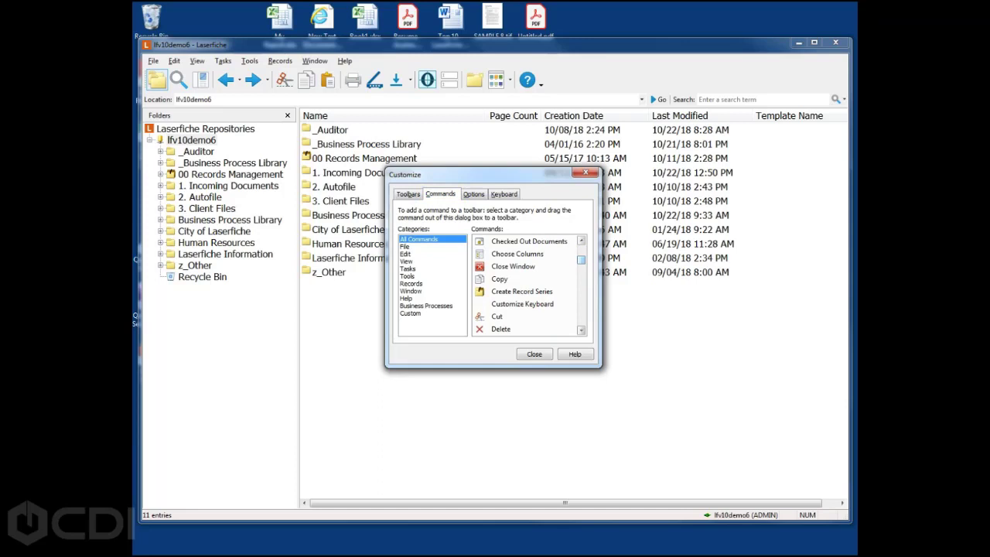
{"action": "mouse_move", "coordinate": [513, 266]}
{"action": "left_mouse_down"}
{"action": "mouse_move", "coordinate": [510, 80]}
{"action": "mouse_move", "coordinate": [540, 80]}
{"action": "left_mouse_up"}
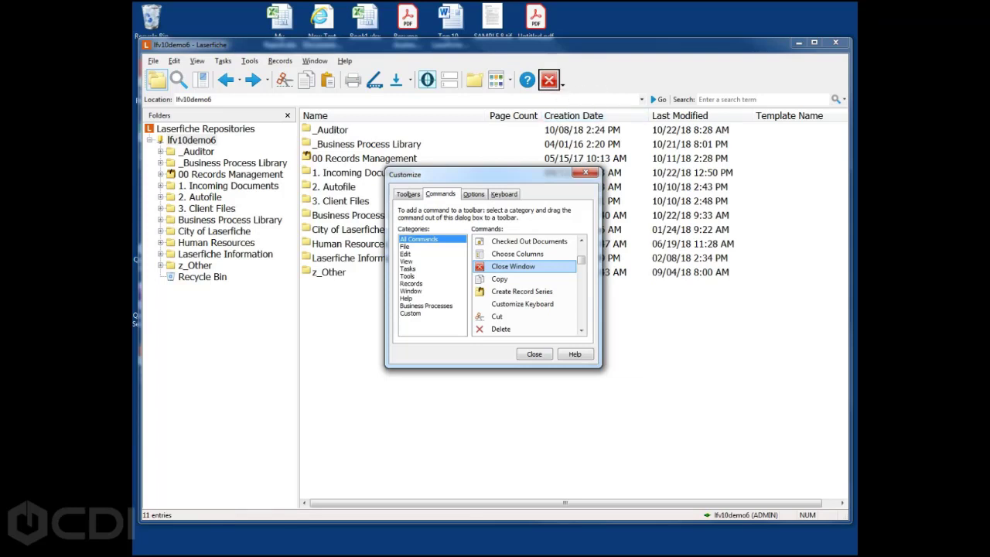
{"action": "left_click_drag", "start_coordinate": [549, 80], "coordinate": [548, 147]}
Move the Generate Text button beside Paste, return it to its original place, and finish customizing the toolbar
{"action": "left_click_drag", "start_coordinate": [427, 80], "coordinate": [340, 79]}
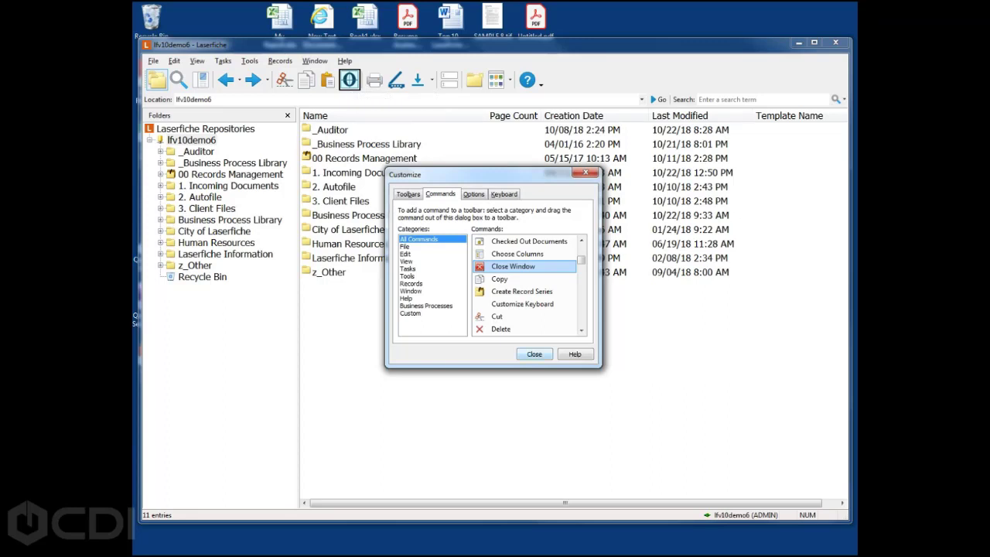
{"action": "left_click_drag", "start_coordinate": [349, 79], "coordinate": [439, 80]}
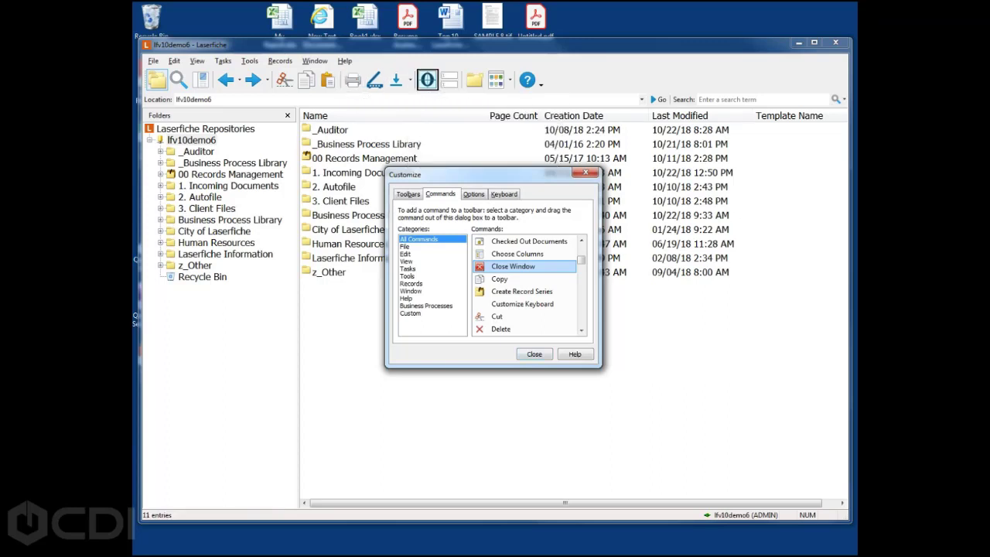
{"action": "left_click", "coordinate": [534, 354]}
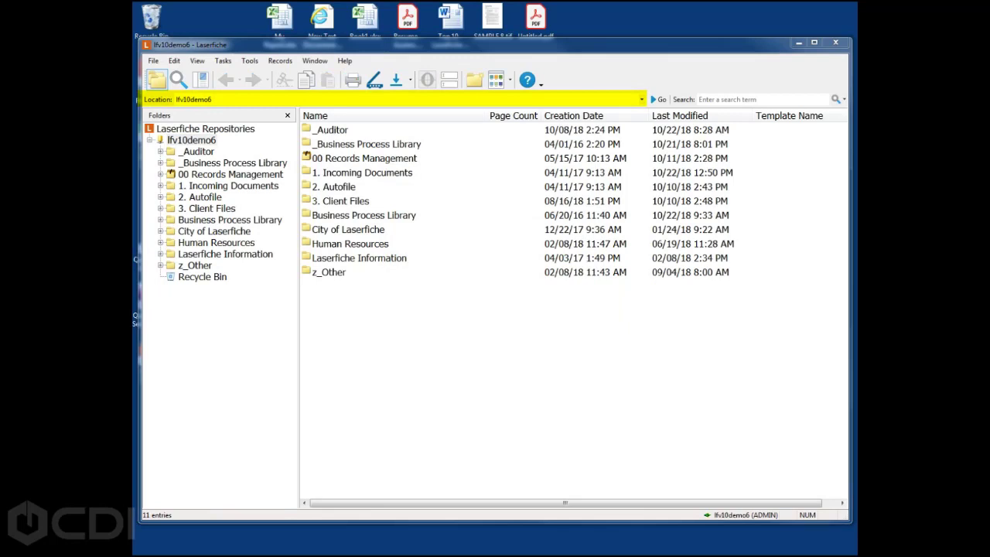
Open the 1. Incoming Documents folder of the repository
{"action": "left_click", "coordinate": [409, 99]}
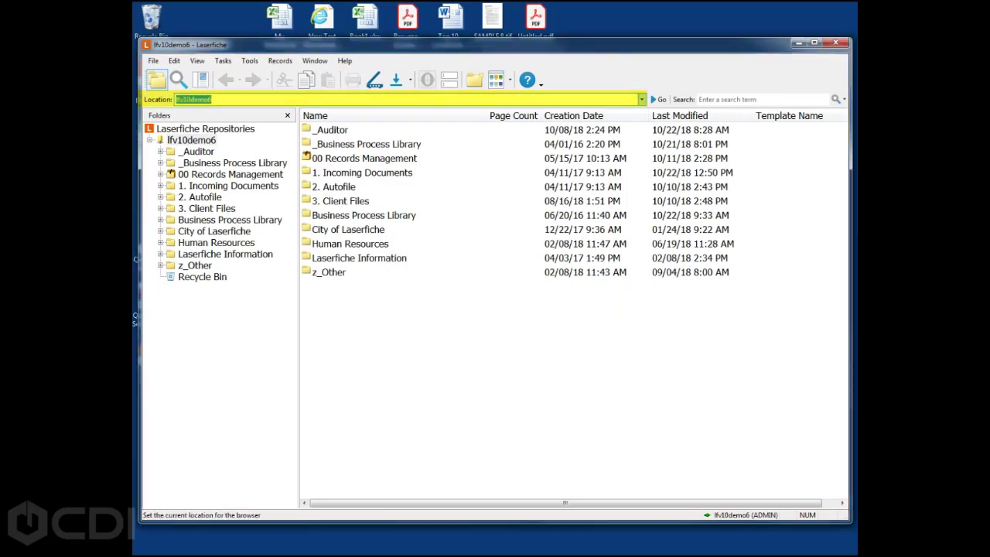
{"action": "left_click", "coordinate": [228, 185]}
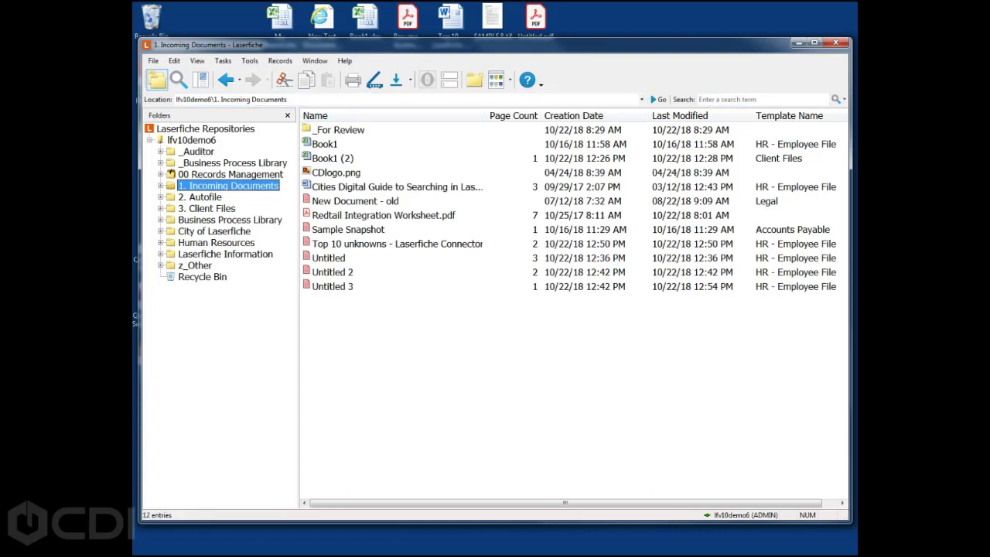
Go to 3. Client Files\K from the recent locations, and return to 1. Incoming Documents the same way
{"action": "left_click", "coordinate": [641, 99]}
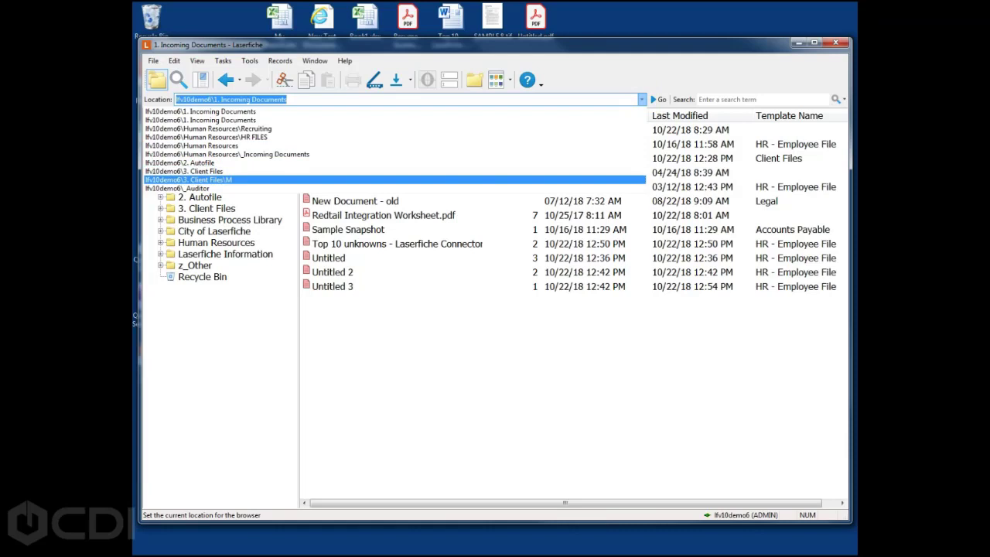
{"action": "left_click", "coordinate": [332, 180]}
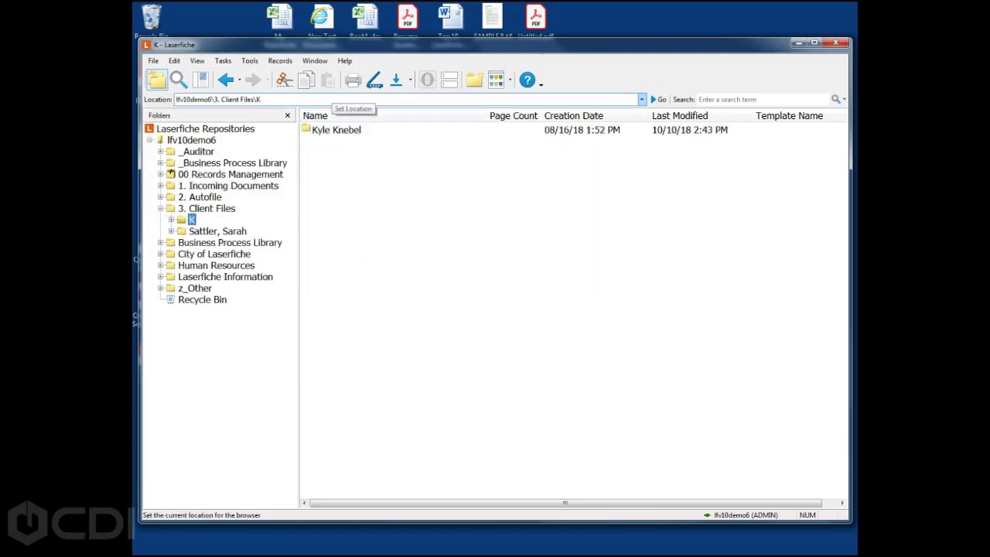
{"action": "left_click", "coordinate": [642, 99]}
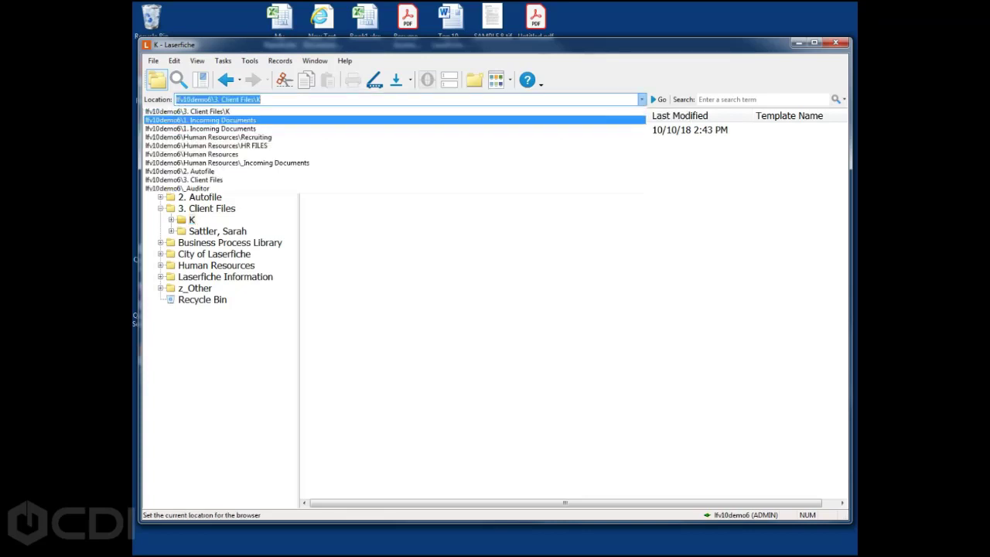
{"action": "left_click", "coordinate": [348, 120]}
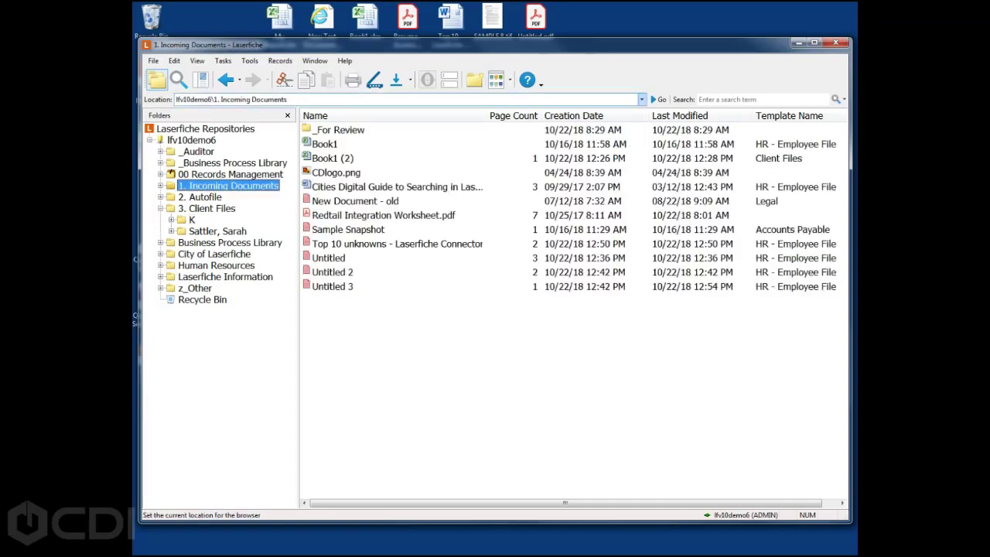
Review the quick search options that control where a search term is looked for
{"action": "key", "text": "alt"}
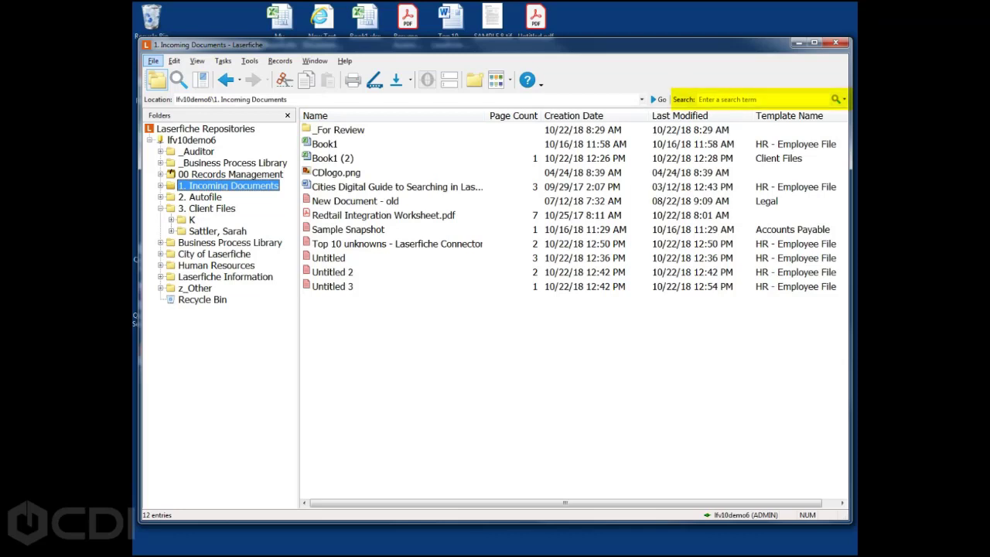
{"action": "left_click", "coordinate": [728, 99]}
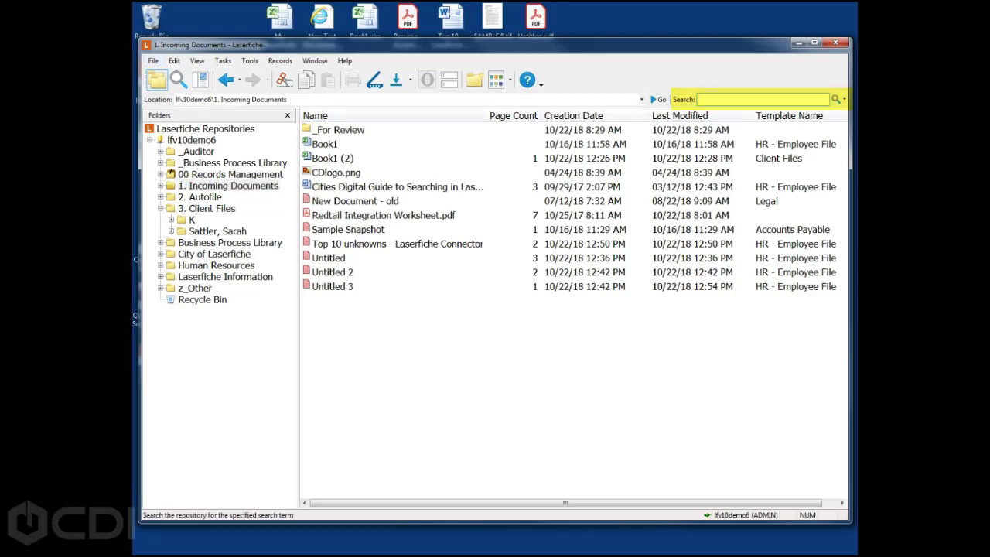
{"action": "left_click", "coordinate": [845, 99]}
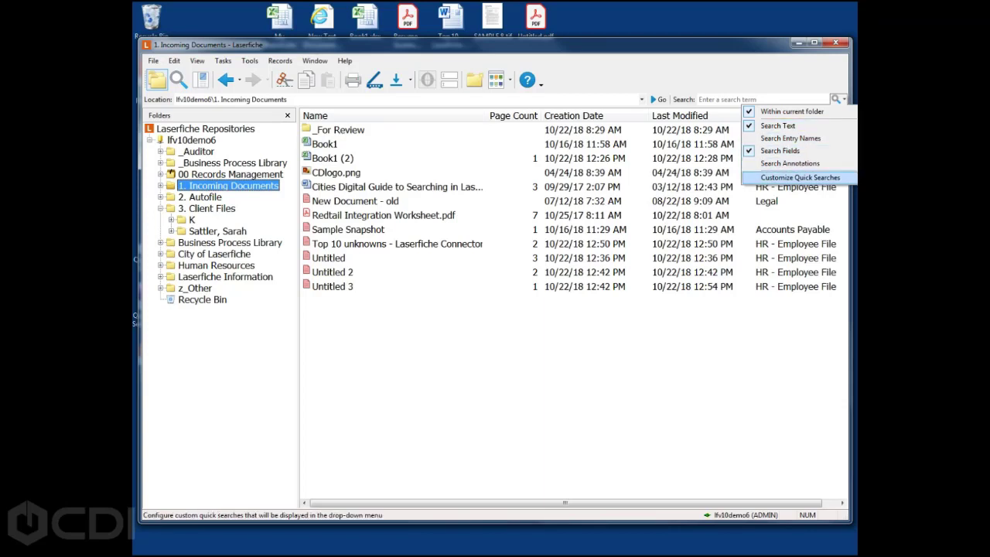
{"action": "left_click", "coordinate": [763, 100]}
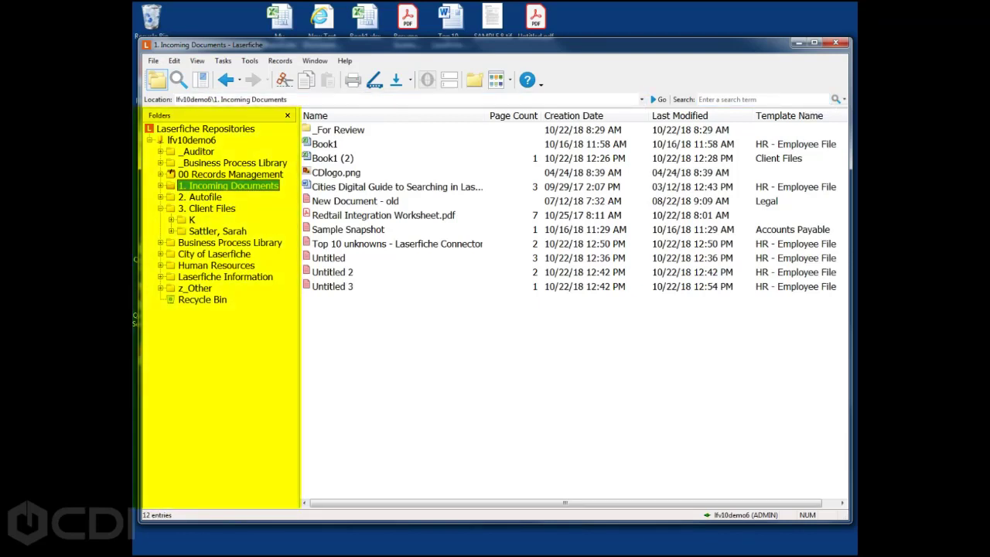
Expand 1. Incoming Documents in the folder tree and rearrange the file list columns so Page Count follows Creation Date
{"action": "left_click", "coordinate": [161, 186]}
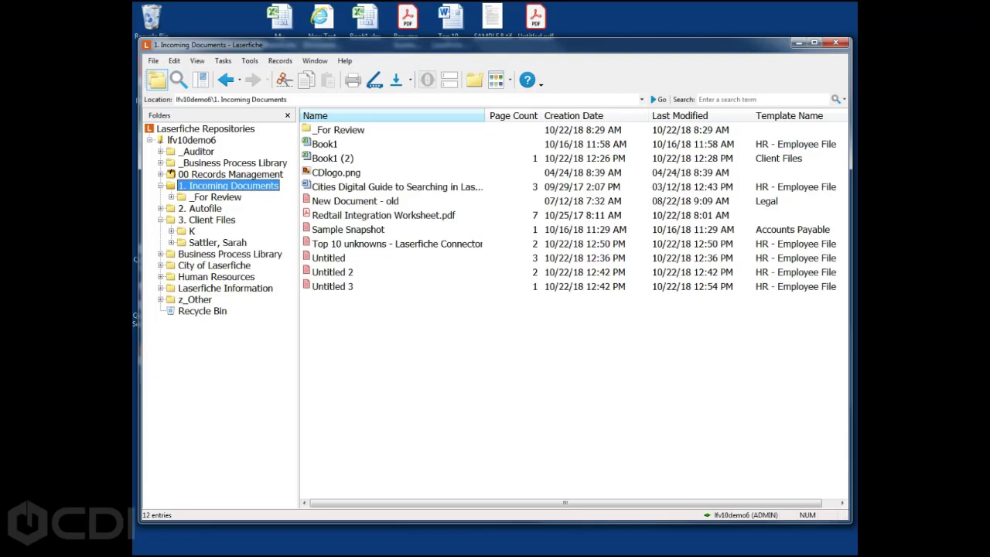
{"action": "left_click_drag", "start_coordinate": [484, 115], "coordinate": [597, 115]}
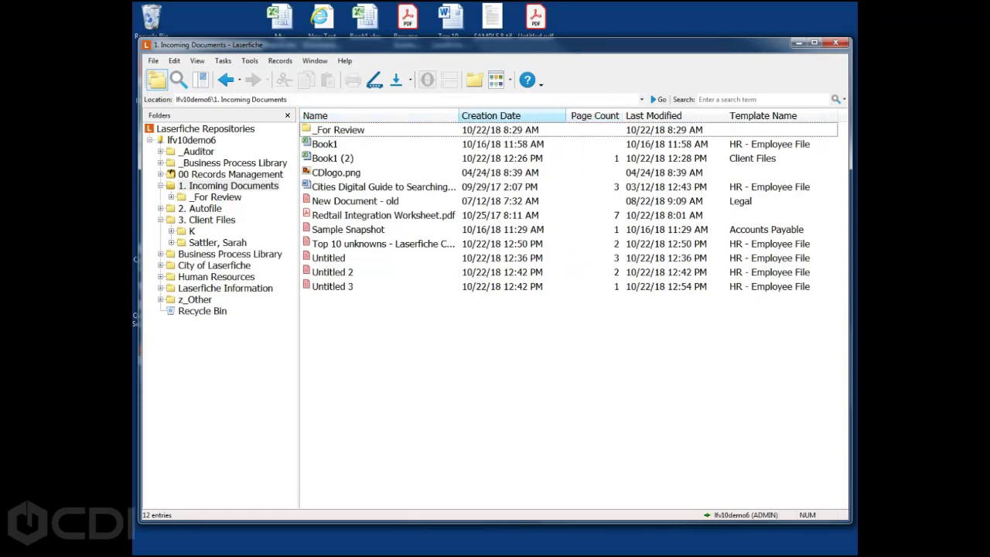
Browse the columns available for the file list, including the template fields of Client Files and HR - Employee File
{"action": "right_click", "coordinate": [543, 116]}
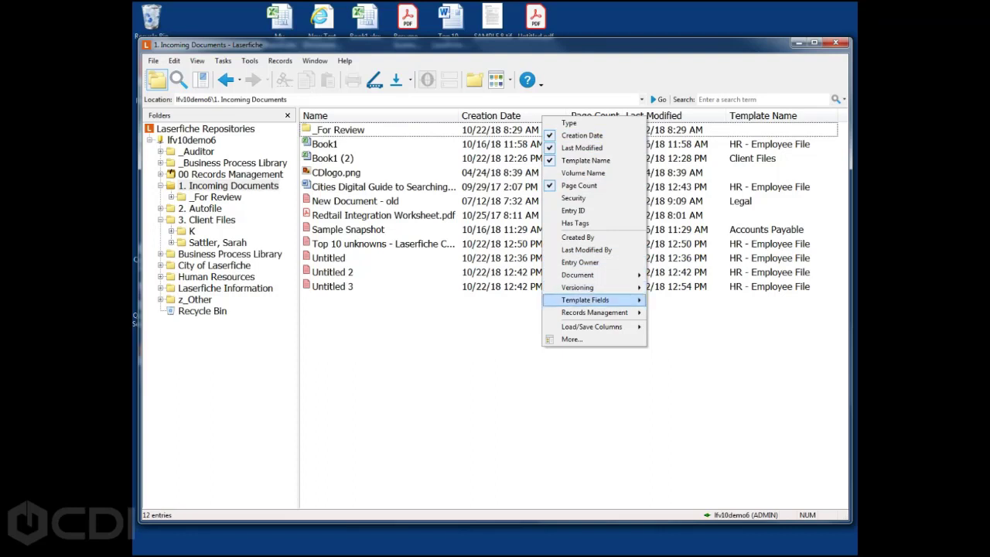
{"action": "mouse_move", "coordinate": [585, 299]}
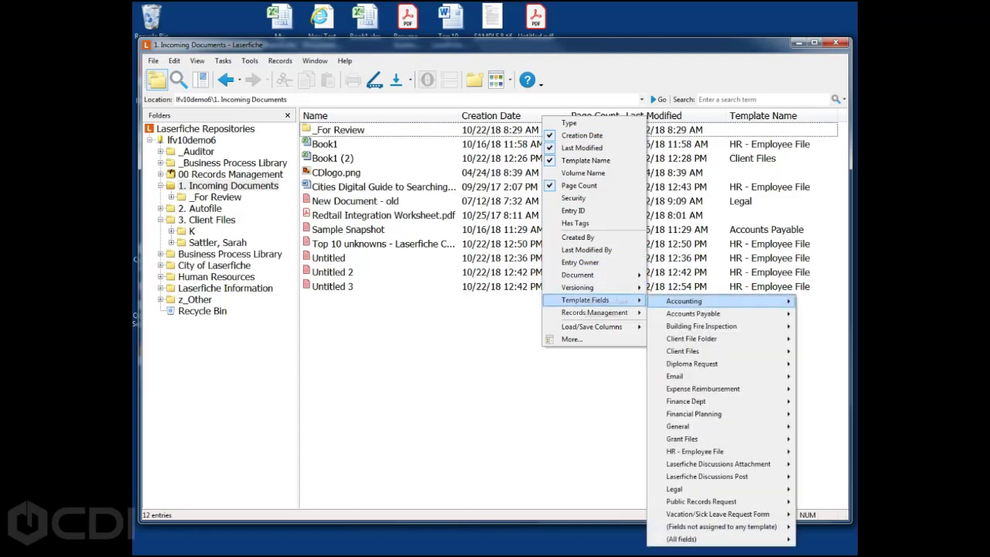
{"action": "mouse_move", "coordinate": [682, 351]}
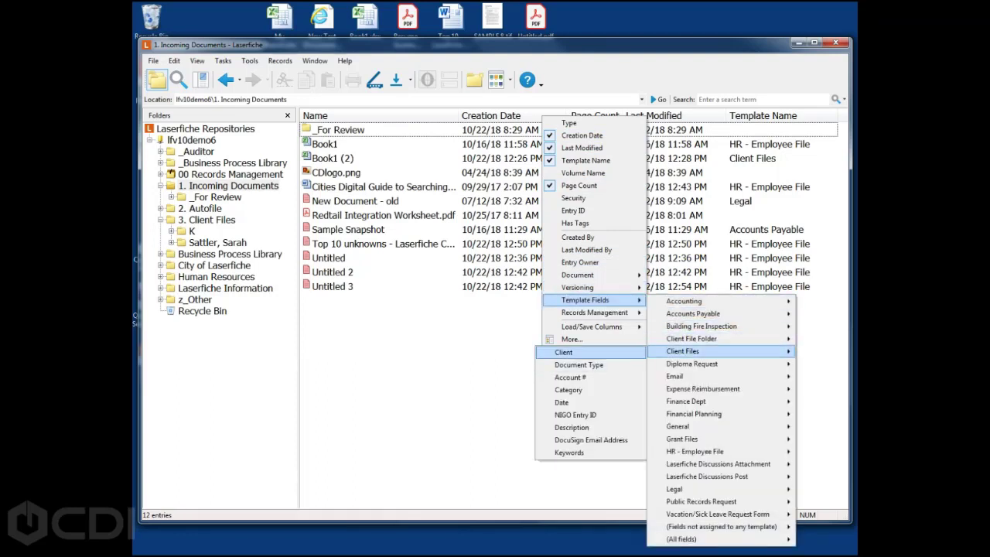
{"action": "mouse_move", "coordinate": [695, 451]}
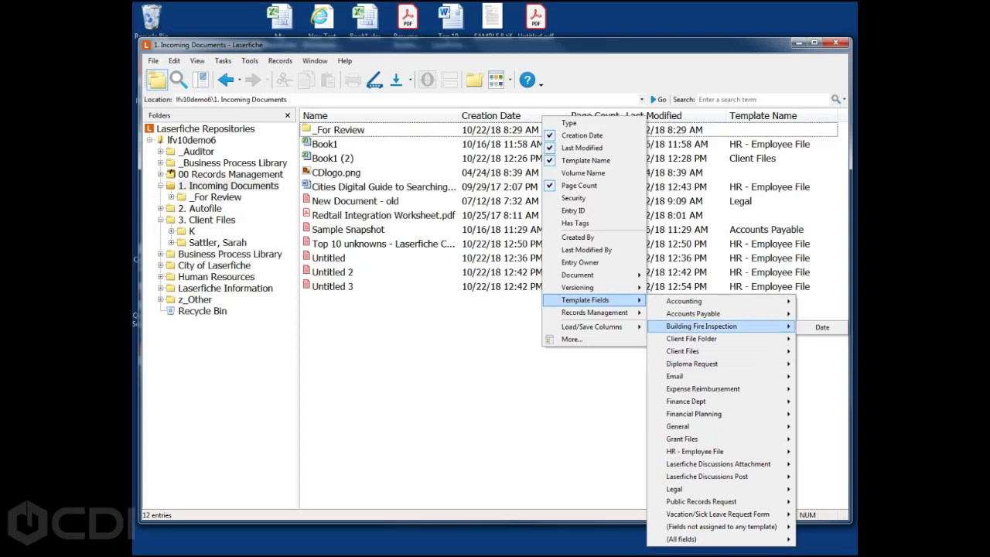
{"action": "left_click", "coordinate": [595, 340]}
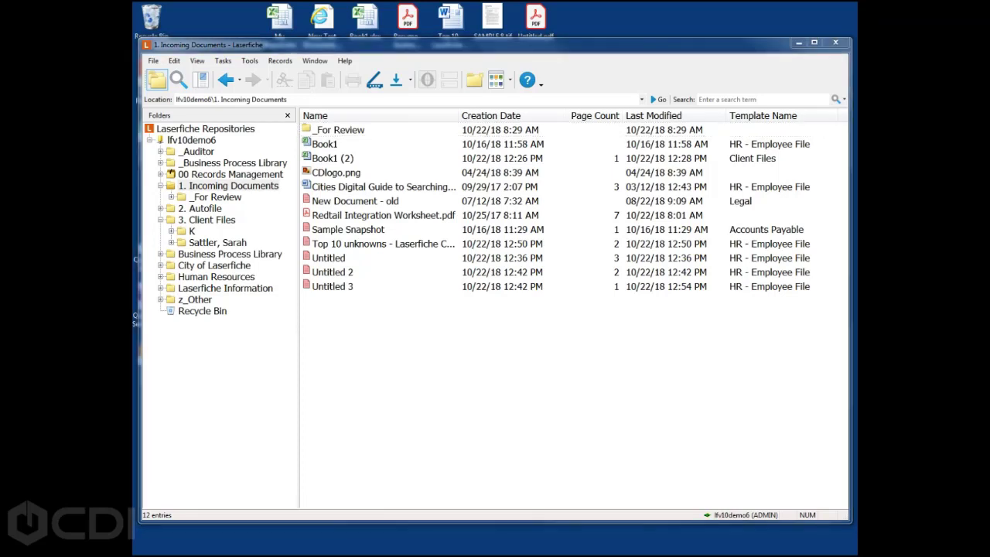
Create a folder named New Folder in 1. Incoming Documents
{"action": "right_click", "coordinate": [376, 321]}
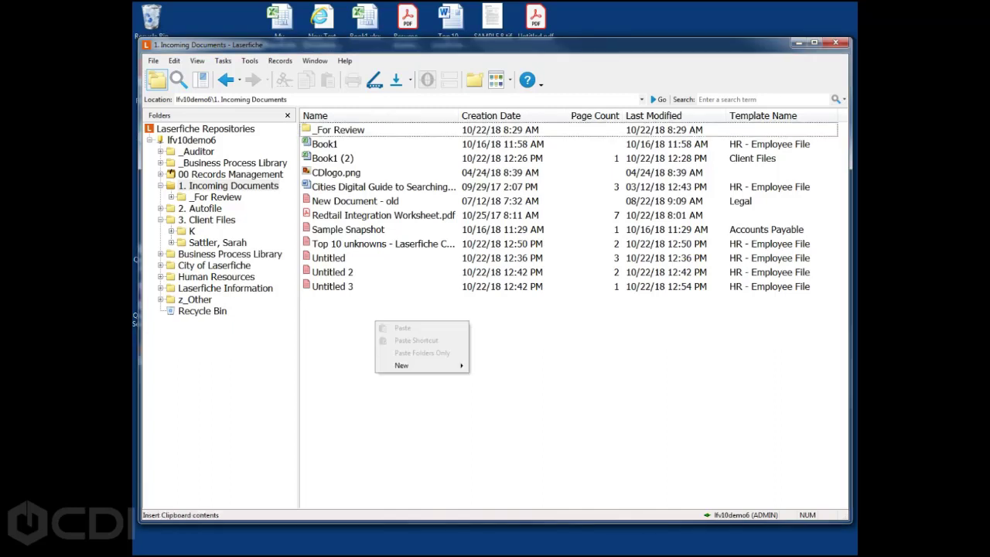
{"action": "mouse_move", "coordinate": [410, 365]}
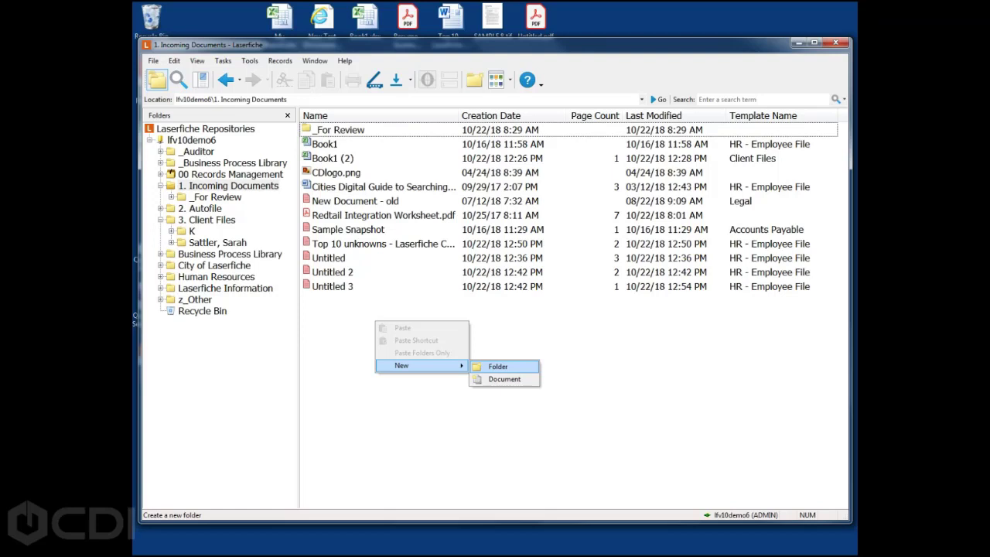
{"action": "left_click", "coordinate": [498, 367]}
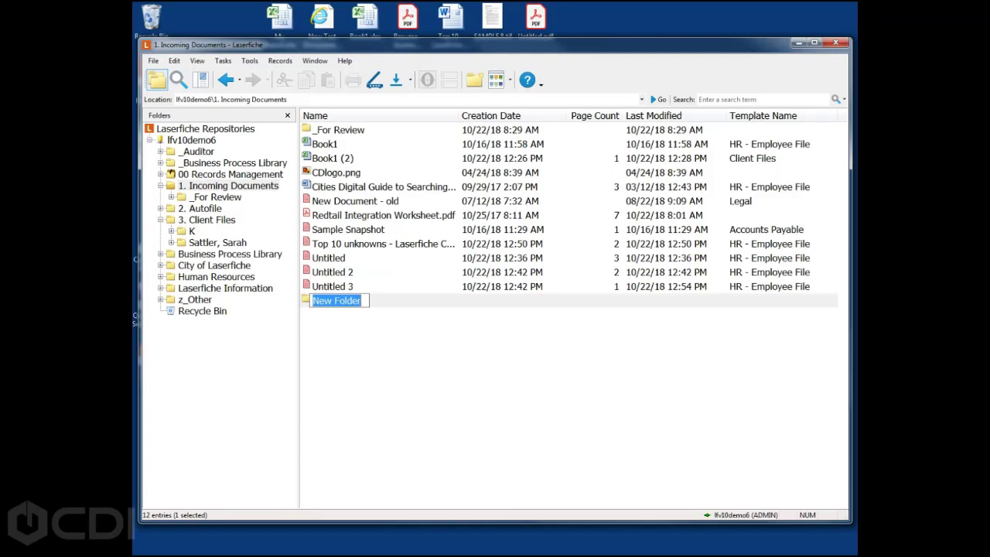
{"action": "key", "text": "Return"}
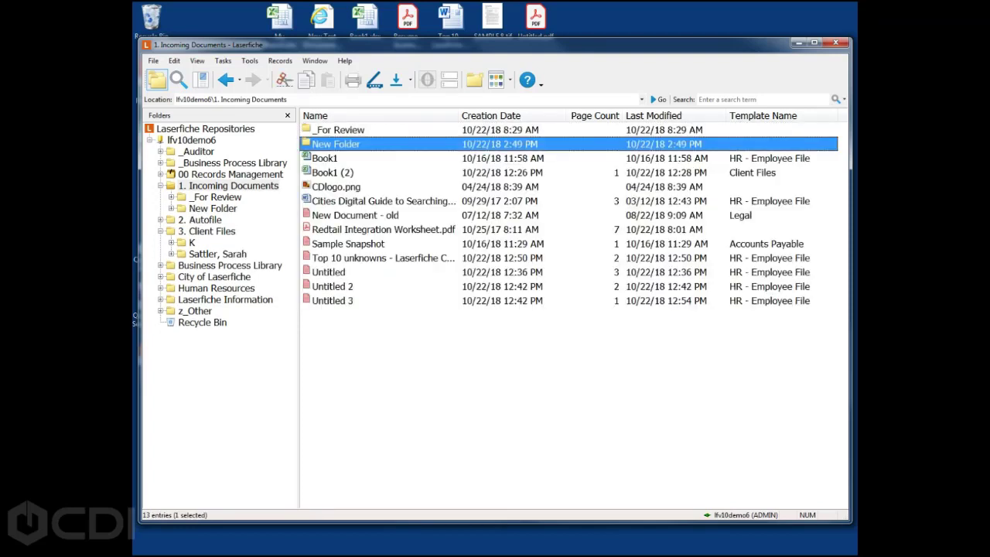
Delete New Folder from 1. Incoming Documents, moving it to the recycle bin
{"action": "right_click", "coordinate": [358, 144]}
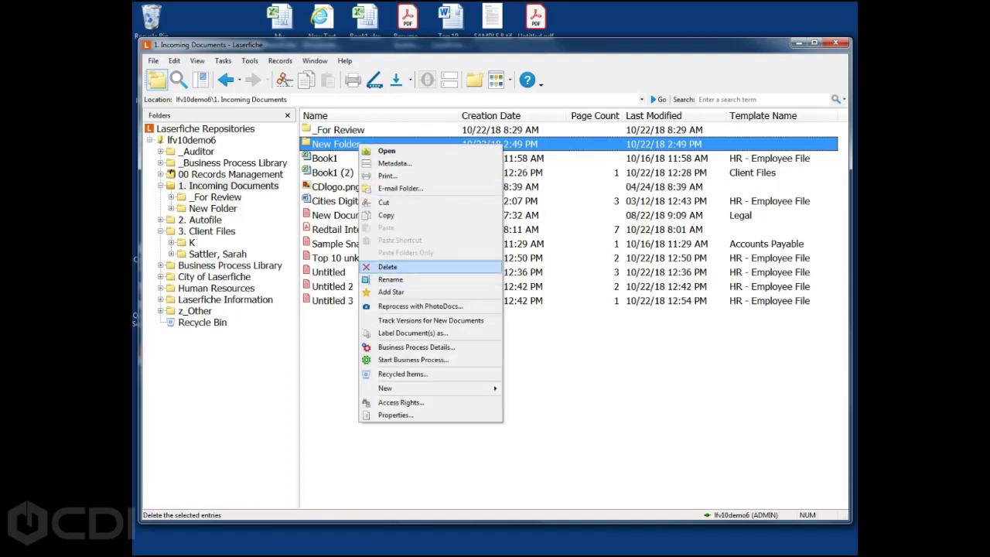
{"action": "left_click", "coordinate": [388, 266]}
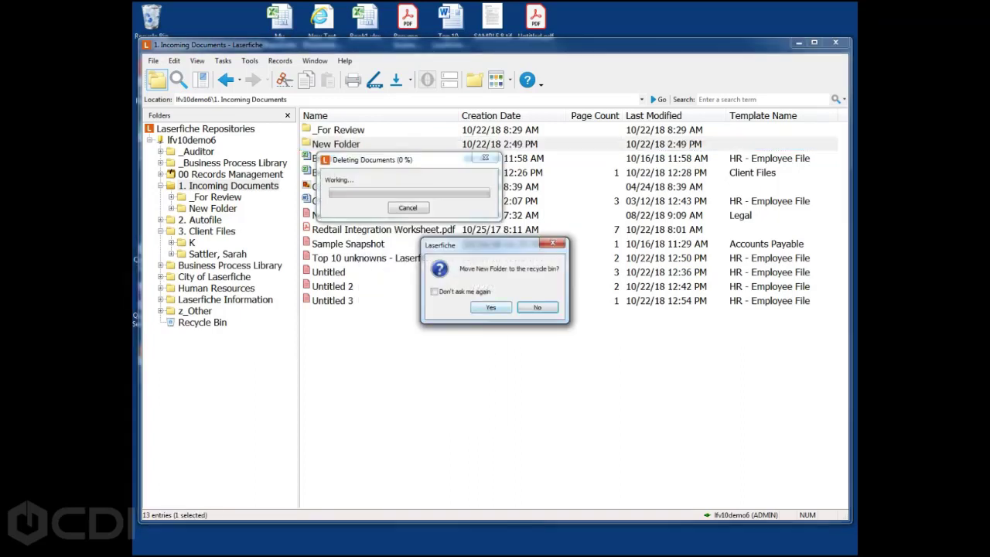
{"action": "left_click", "coordinate": [491, 307]}
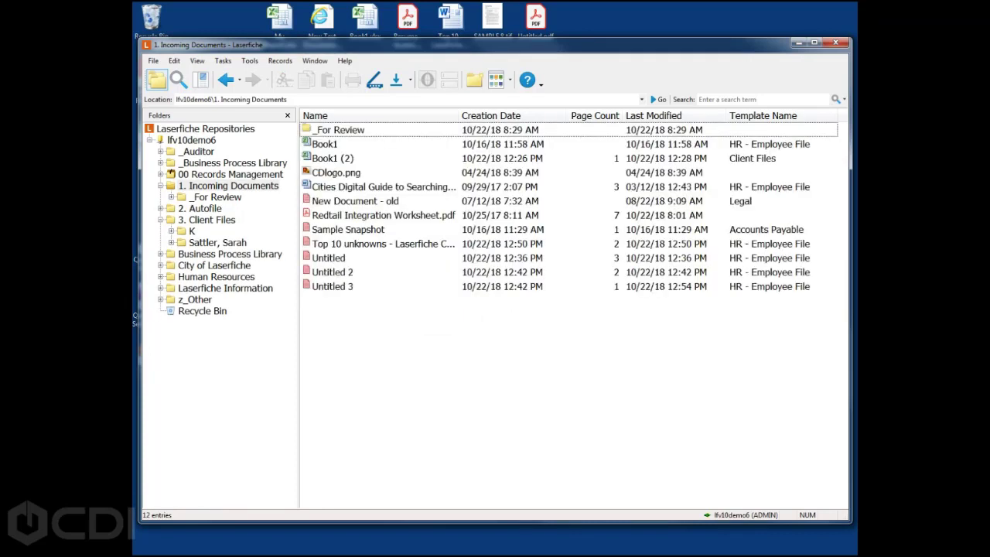
Move the documents Untitled, Untitled 2 and Untitled 3 from 1. Incoming Documents into the _For Review folder
{"action": "left_click_drag", "start_coordinate": [481, 333], "coordinate": [410, 259]}
{"action": "left_click_drag", "start_coordinate": [328, 258], "coordinate": [202, 198]}
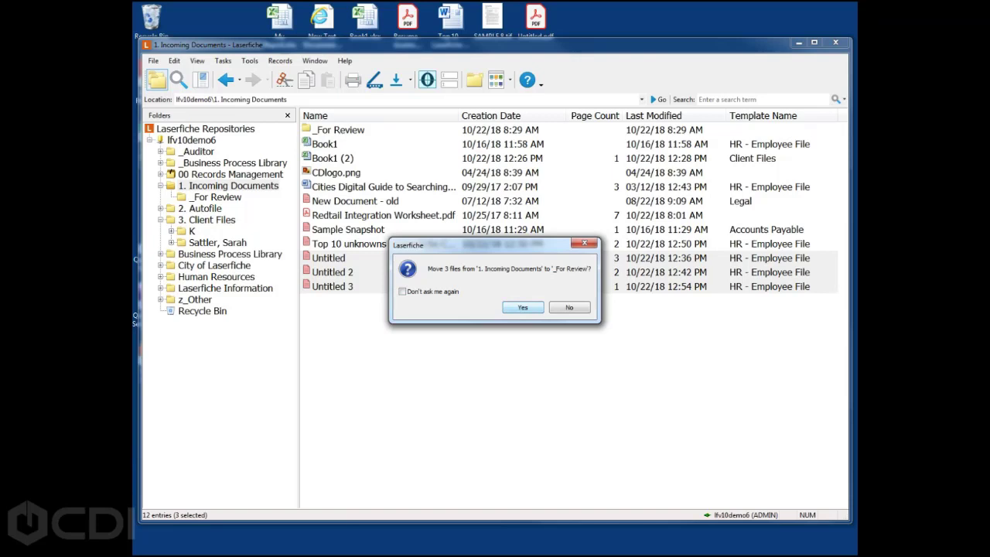
{"action": "left_click", "coordinate": [523, 307]}
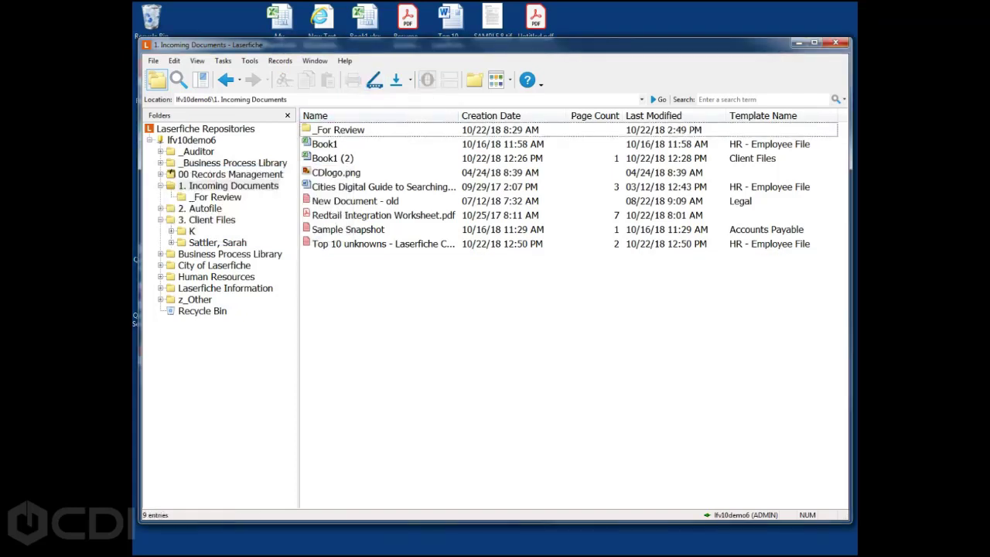
{"action": "left_click", "coordinate": [375, 80]}
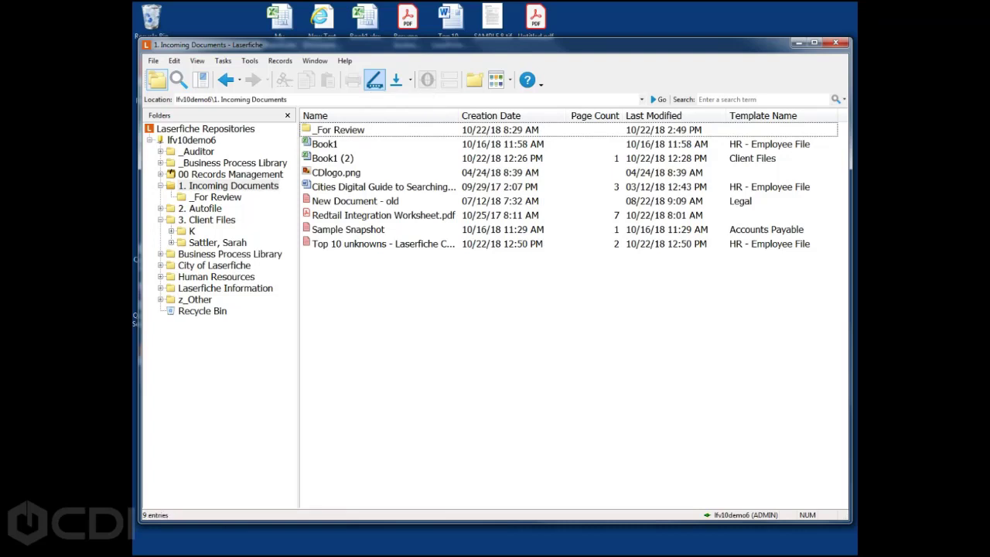
Add a star to the _For Review folder and to the Book1 (2) document
{"action": "left_click", "coordinate": [335, 130]}
{"action": "right_click", "coordinate": [335, 130]}
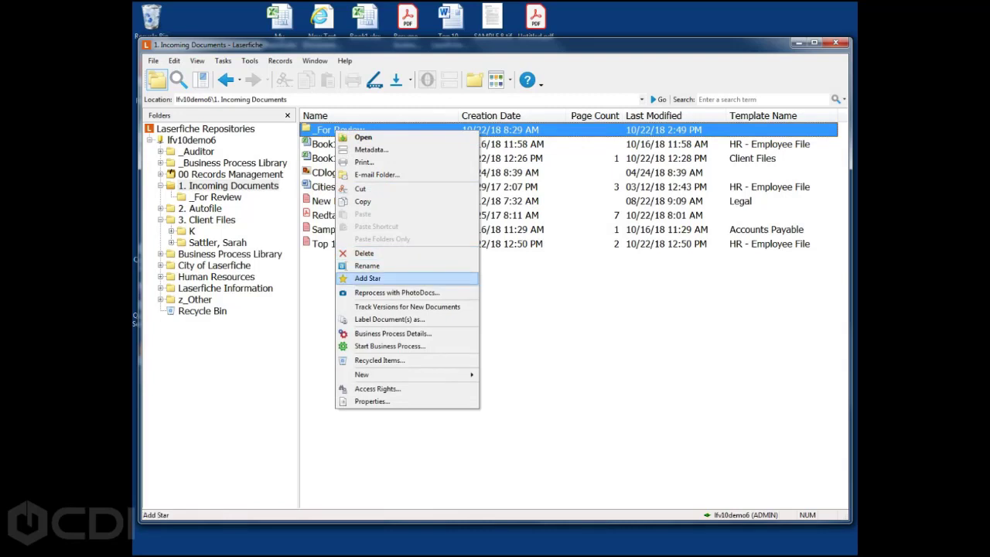
{"action": "left_click", "coordinate": [368, 278]}
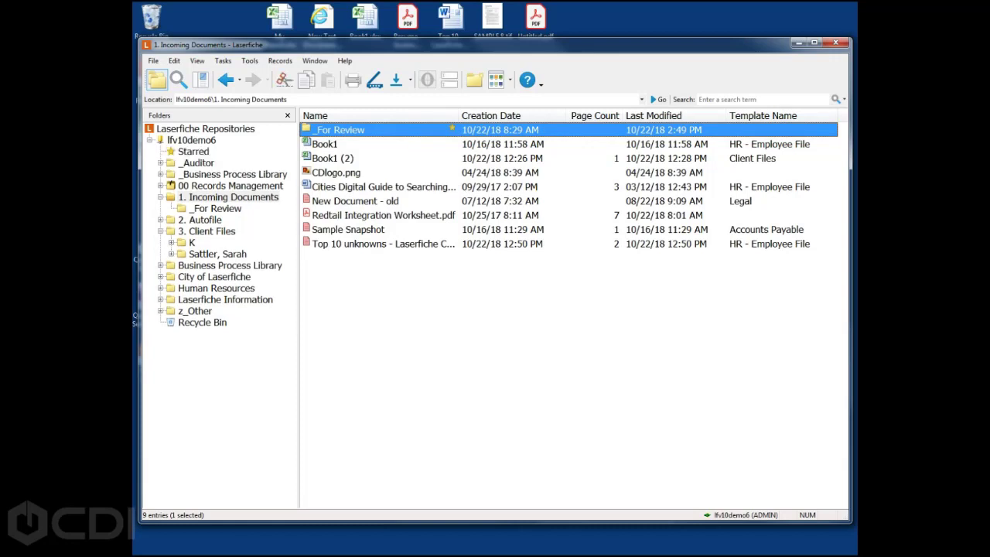
{"action": "right_click", "coordinate": [335, 159]}
{"action": "left_click", "coordinate": [369, 321]}
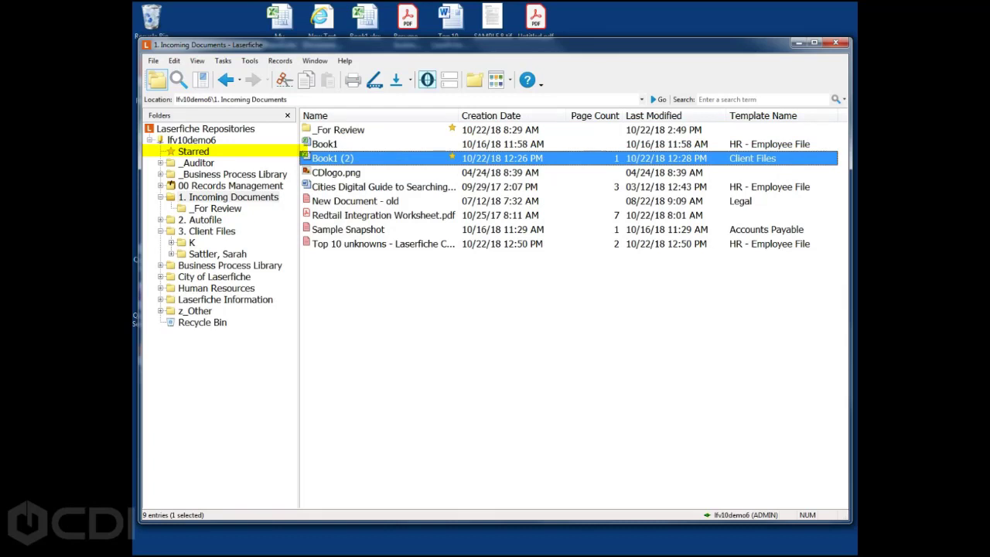
Open the Starred list and remove the star from both _For Review and Book1 (2)
{"action": "left_click", "coordinate": [194, 151]}
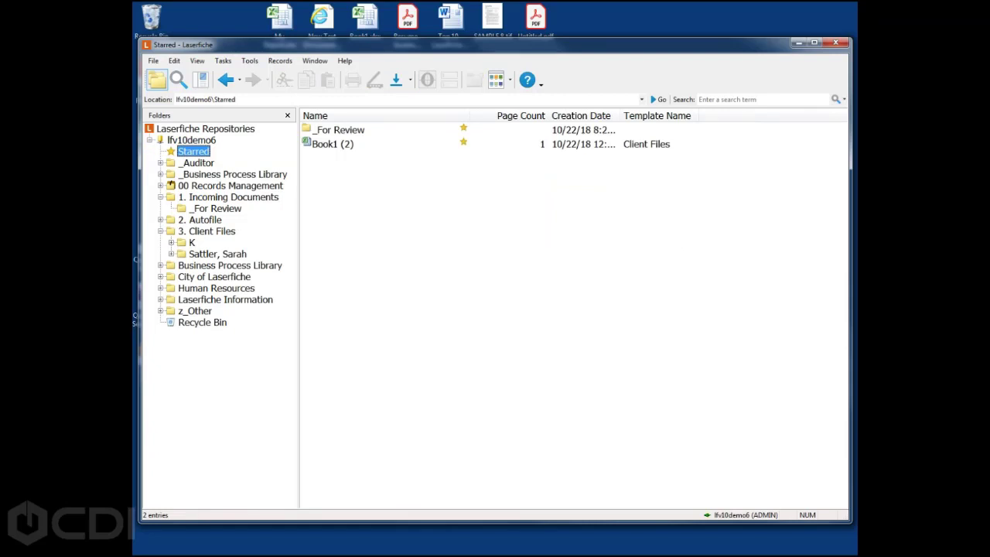
{"action": "left_click_drag", "start_coordinate": [396, 160], "coordinate": [342, 132]}
{"action": "right_click", "coordinate": [341, 140]}
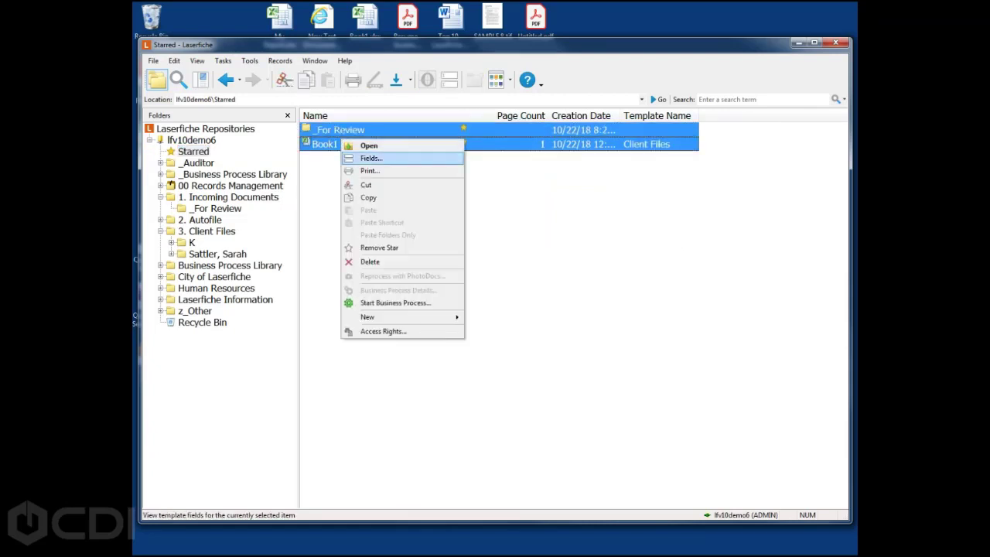
{"action": "left_click", "coordinate": [379, 247]}
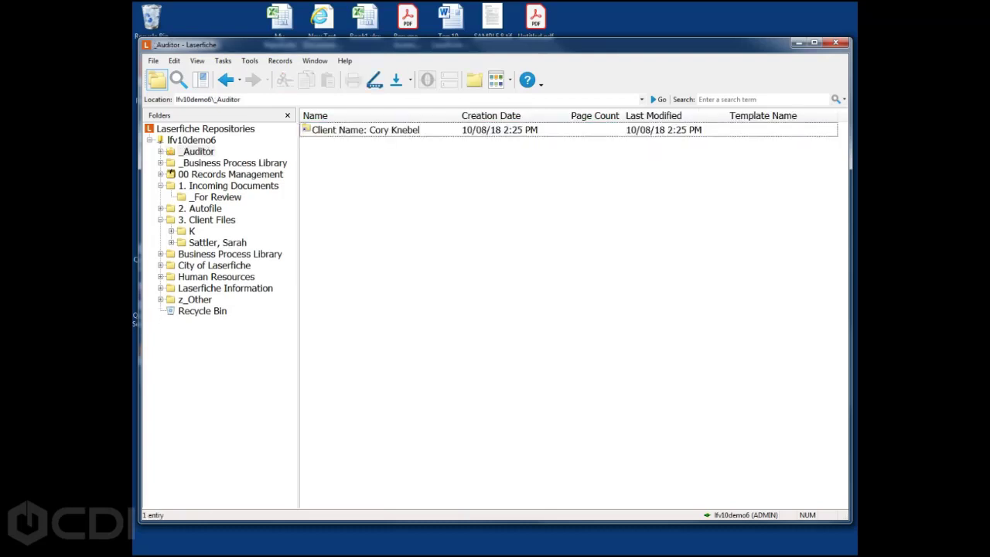
Return to 1. Incoming Documents, select Sample Snapshot and examine the Generate Text command for it
{"action": "left_click", "coordinate": [229, 186]}
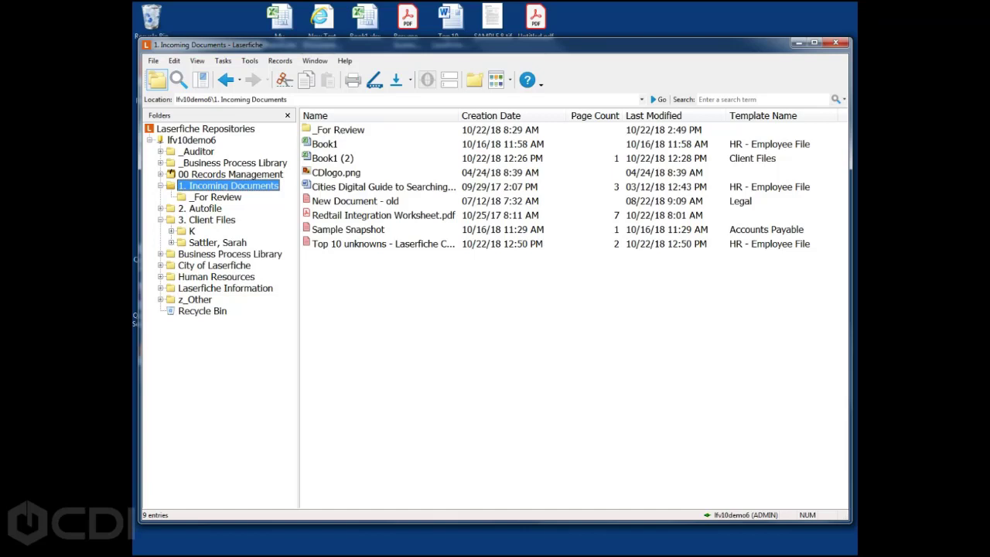
{"action": "left_click", "coordinate": [383, 244]}
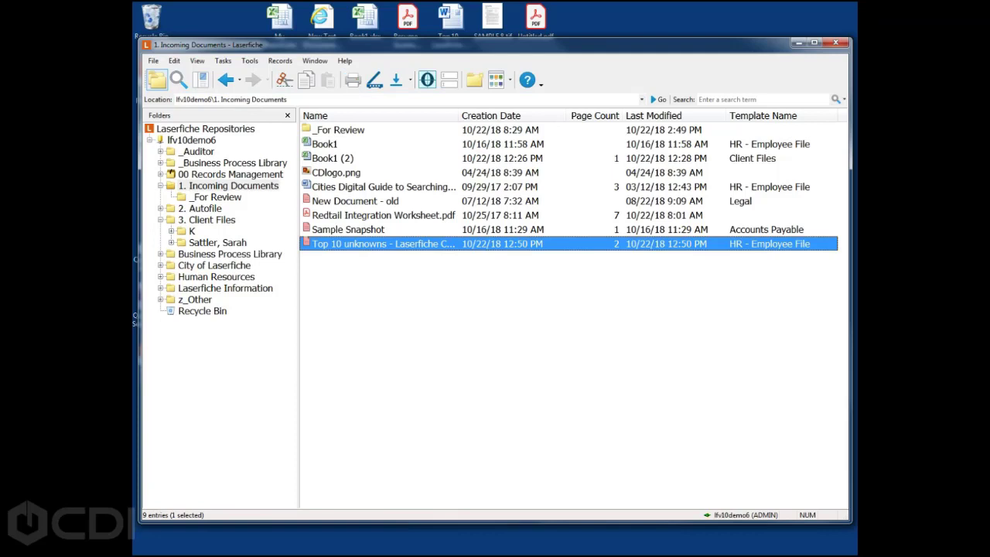
{"action": "key", "text": "Up"}
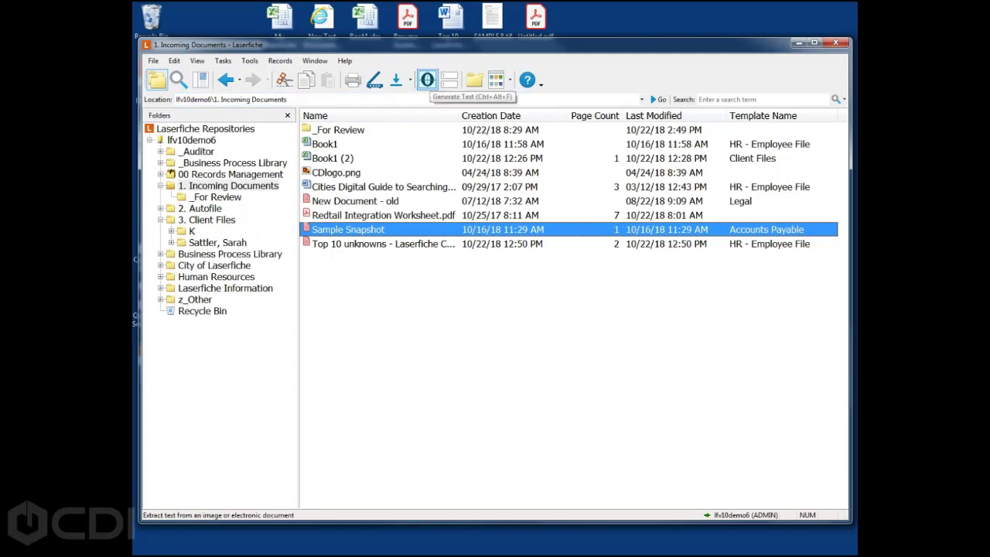
{"action": "left_click", "coordinate": [427, 80]}
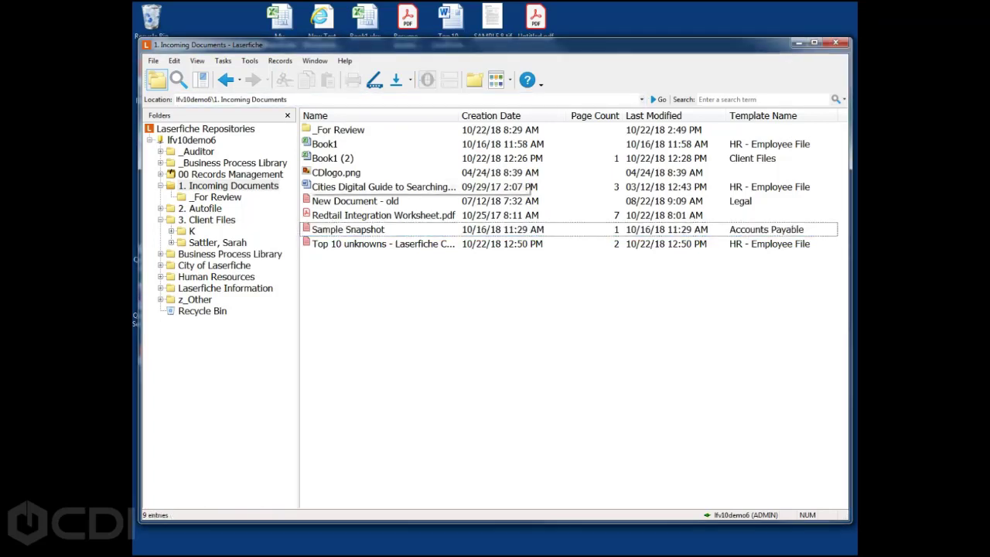
Move the Laserfiche window down to uncover the desktop files and widen the Name column to fit the full document names
{"action": "left_click_drag", "start_coordinate": [371, 45], "coordinate": [371, 64]}
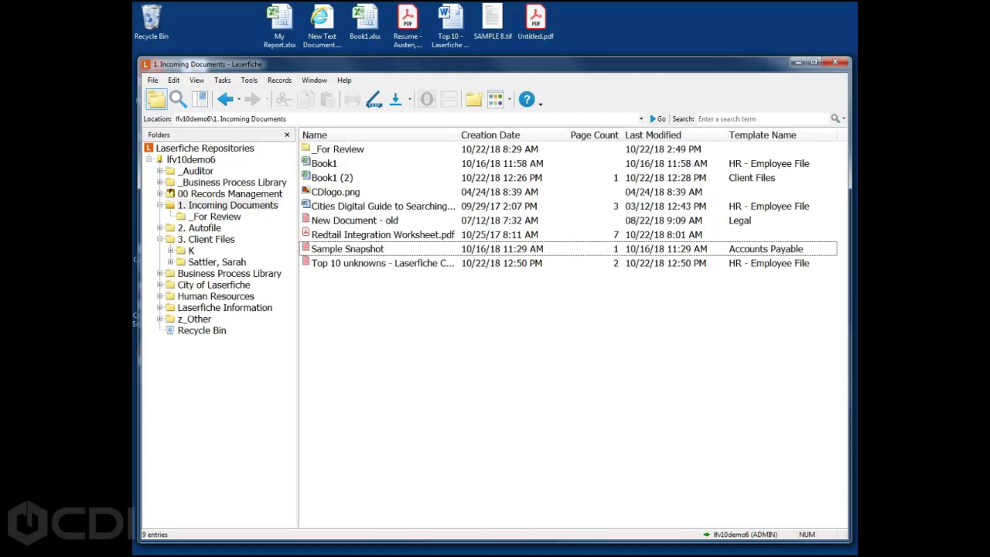
{"action": "left_click_drag", "start_coordinate": [458, 135], "coordinate": [546, 135]}
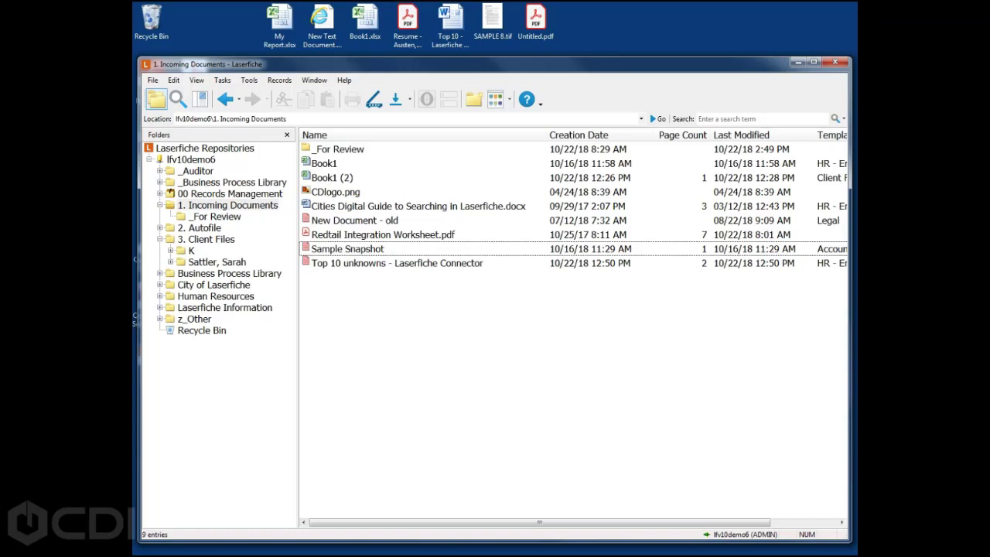
Choose SAMPLE 9.tif from the Client folder as the file to import into the repository
{"action": "left_click", "coordinate": [152, 80]}
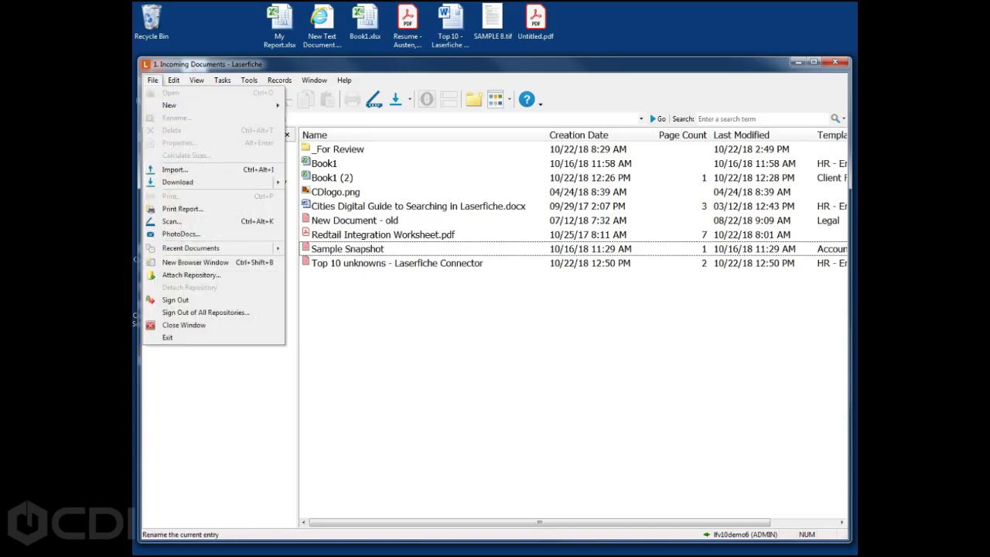
{"action": "key", "text": "Escape"}
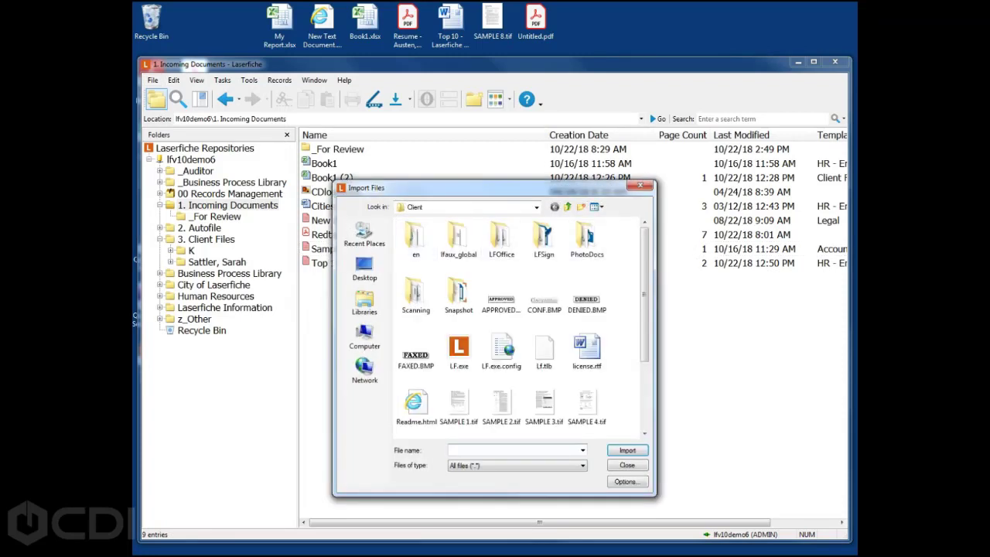
{"action": "scroll", "coordinate": [523, 328], "scroll_direction": "down", "scroll_amount": 3}
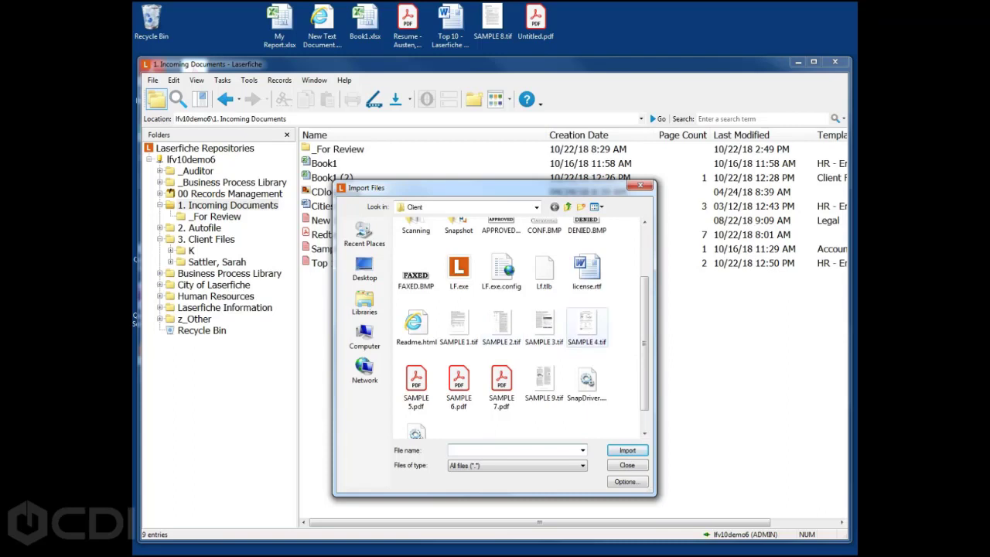
{"action": "left_click", "coordinate": [544, 377]}
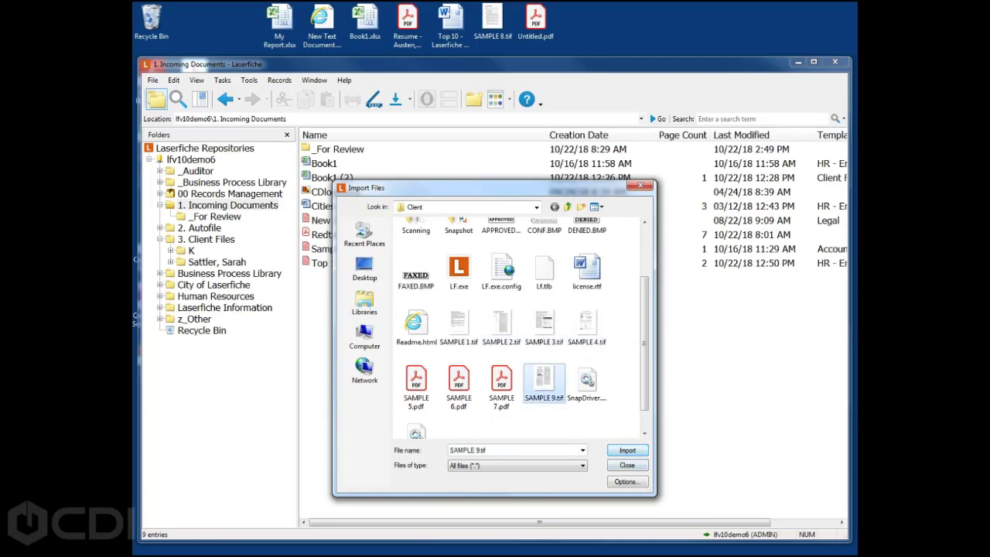
{"action": "left_click", "coordinate": [628, 450]}
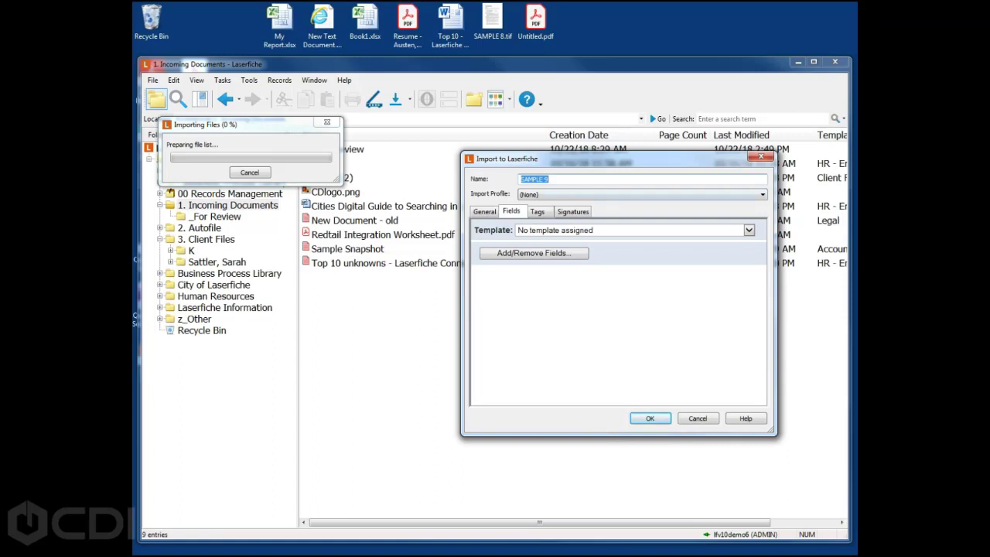
Review the general import settings and the available destination folders, keeping 1. Incoming Documents
{"action": "left_click", "coordinate": [485, 211]}
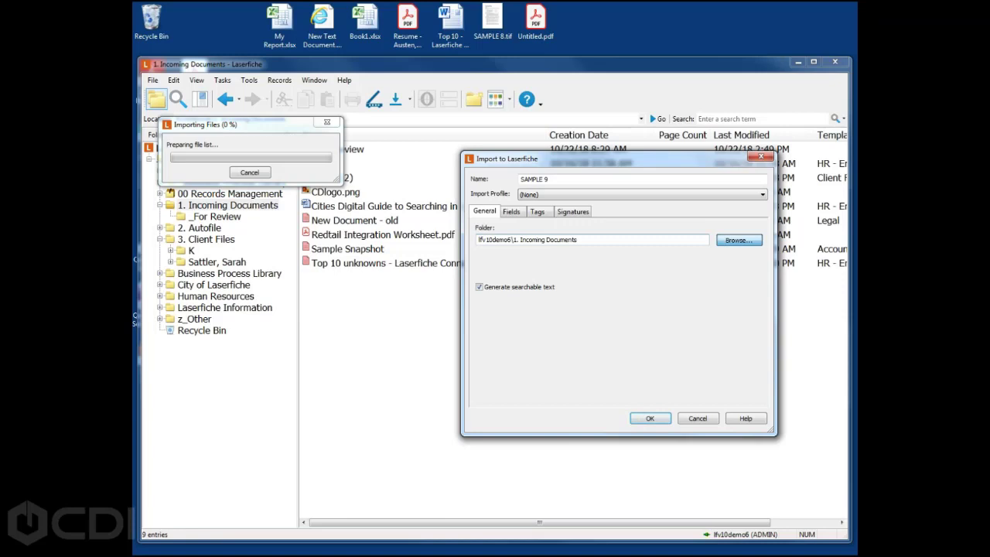
{"action": "left_click", "coordinate": [739, 240]}
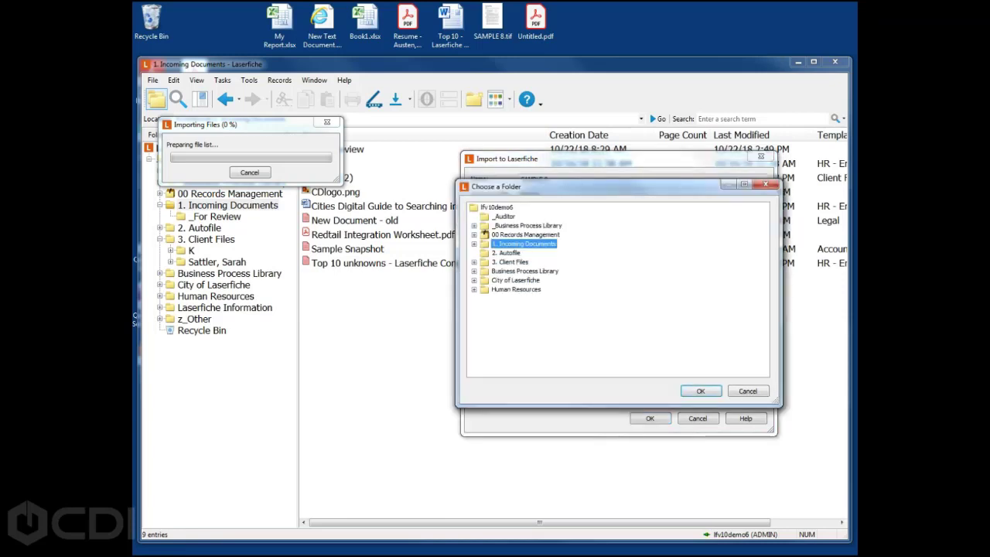
{"action": "left_click", "coordinate": [748, 392]}
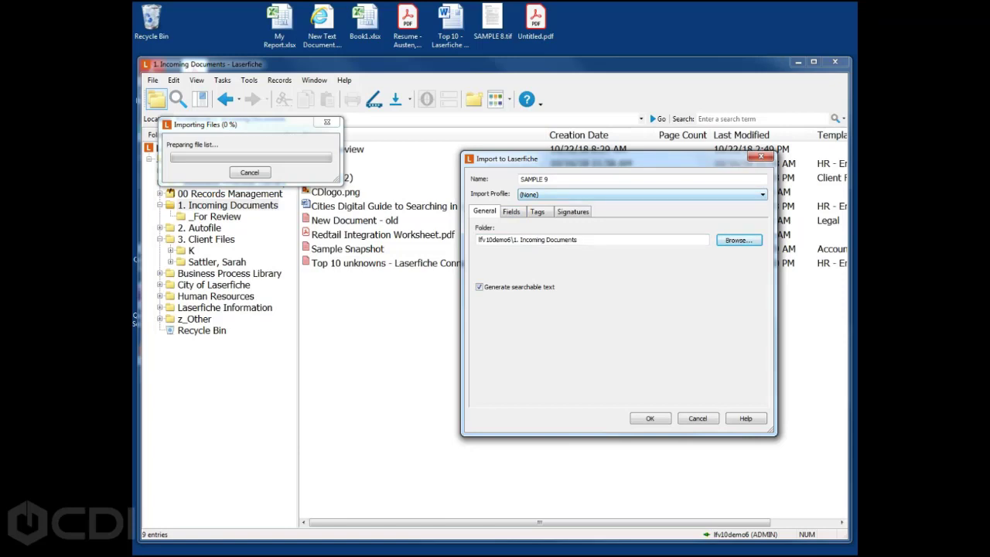
Apply the HR Employee Filing import profile, review its HR - Employee File template fields and document name, and confirm the import
{"action": "left_click", "coordinate": [697, 195]}
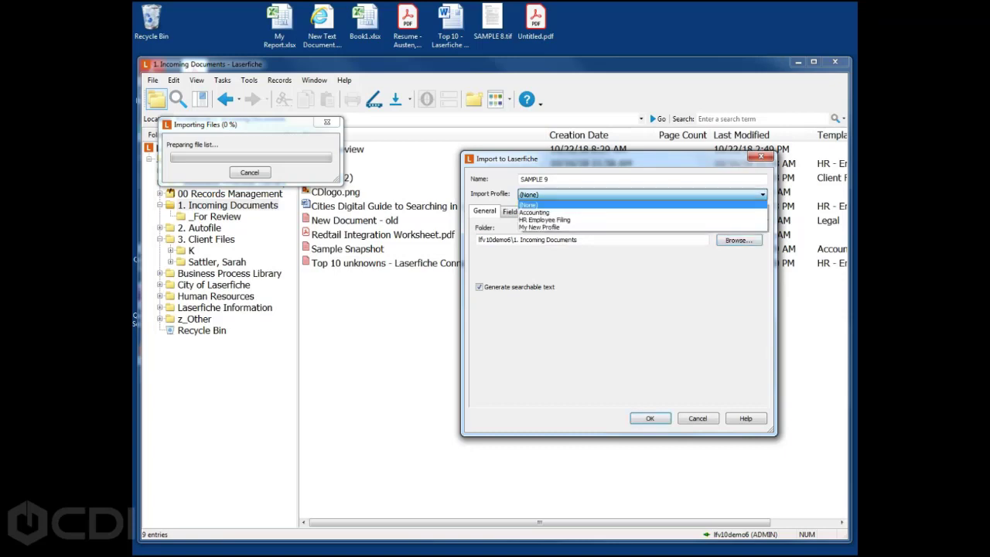
{"action": "left_click", "coordinate": [673, 221]}
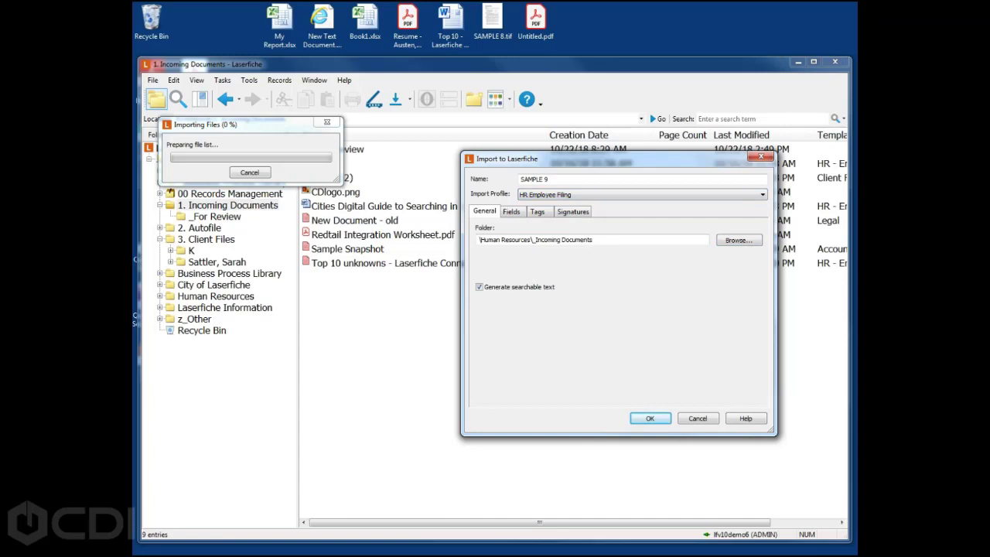
{"action": "left_click", "coordinate": [512, 211]}
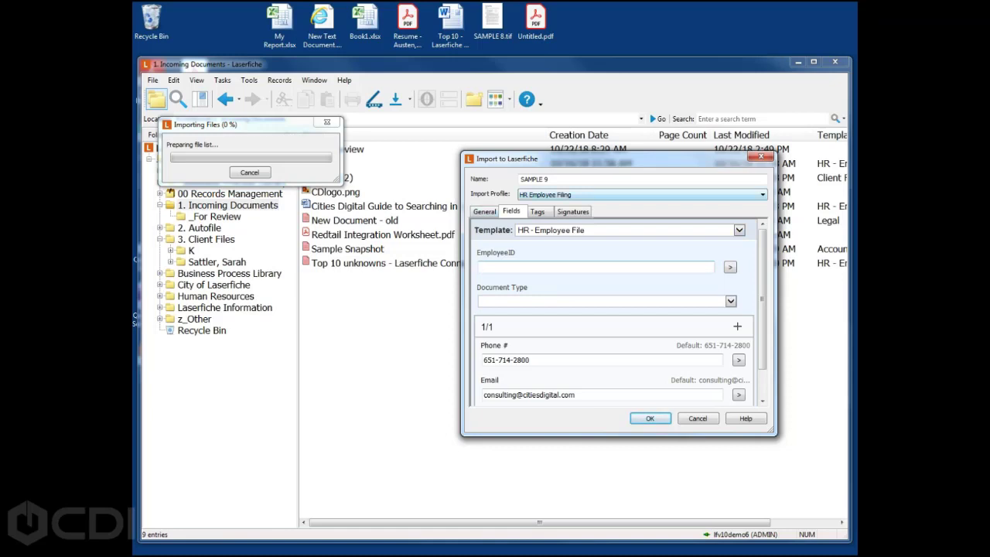
{"action": "left_click_drag", "start_coordinate": [550, 179], "coordinate": [520, 180]}
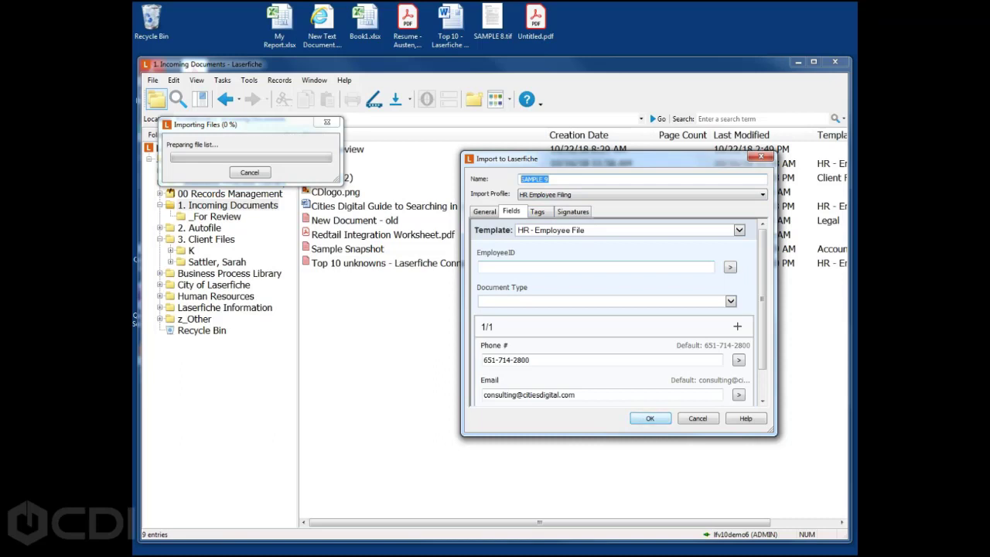
{"action": "key", "text": "Return"}
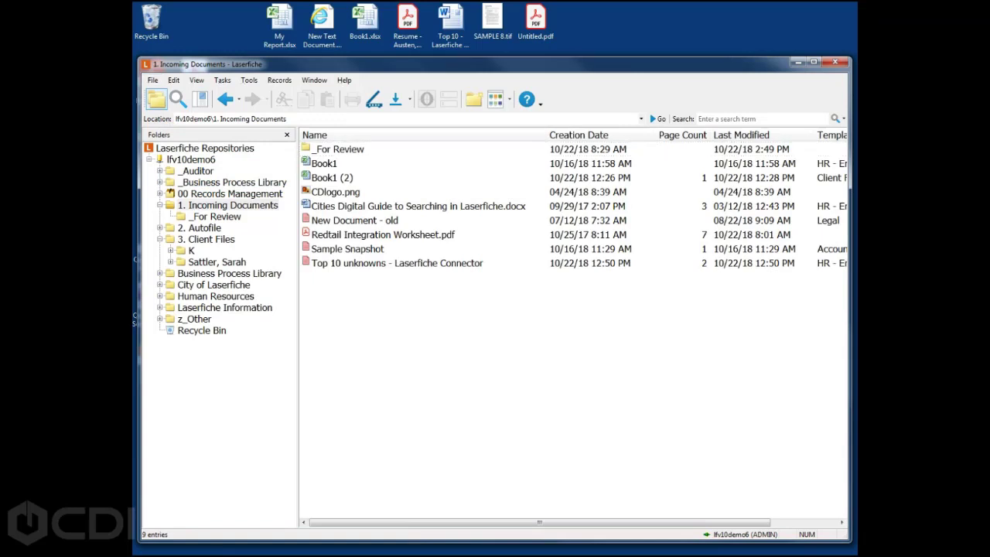
Look through the _For Review and Human Resources folders and return to the 1. Incoming Documents folder
{"action": "left_click", "coordinate": [215, 216]}
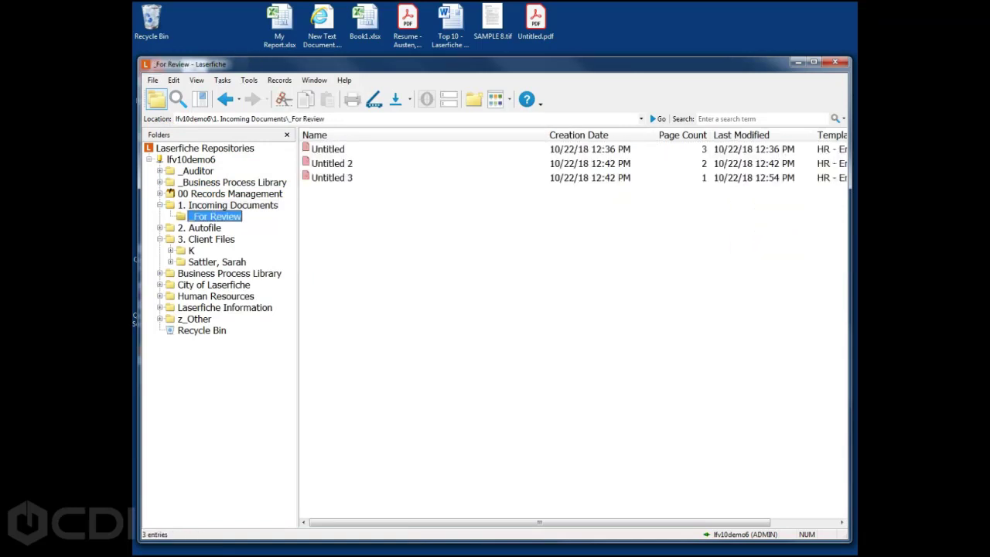
{"action": "left_click", "coordinate": [216, 296]}
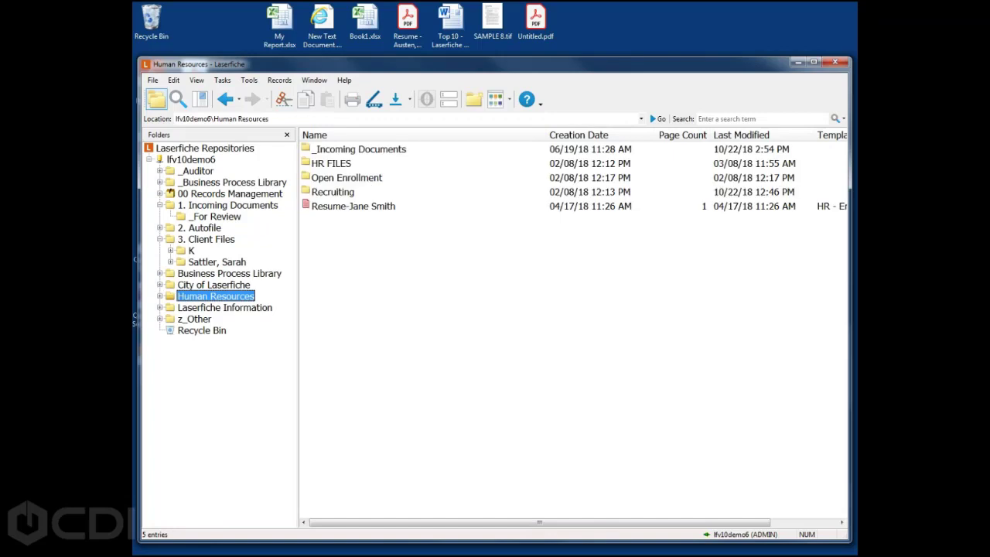
{"action": "left_click", "coordinate": [227, 206]}
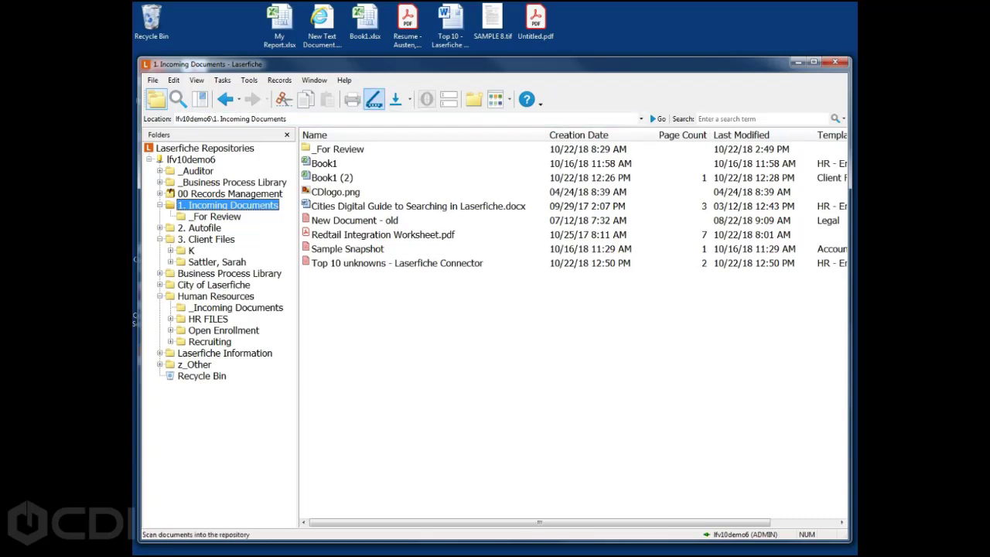
Open Laserfiche Scanning in Basic mode from 1. Incoming Documents and shift its window fully into view
{"action": "left_click", "coordinate": [374, 99]}
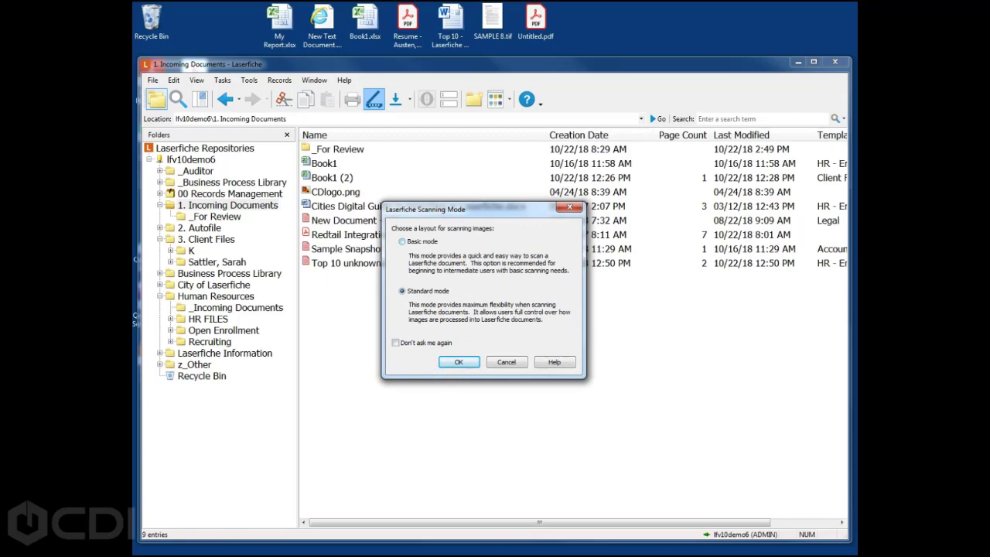
{"action": "left_click", "coordinate": [403, 241]}
{"action": "left_click", "coordinate": [459, 363]}
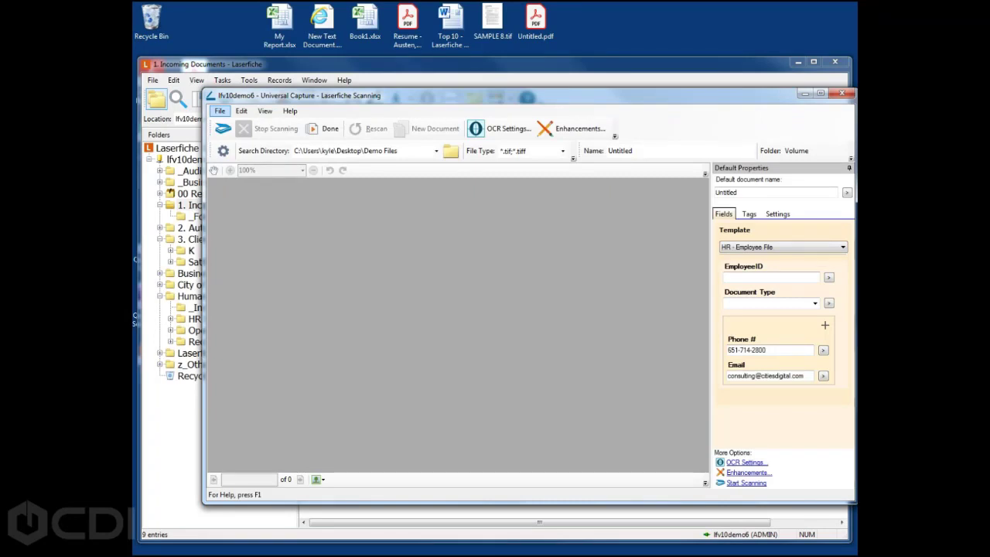
{"action": "left_click_drag", "start_coordinate": [267, 96], "coordinate": [240, 86]}
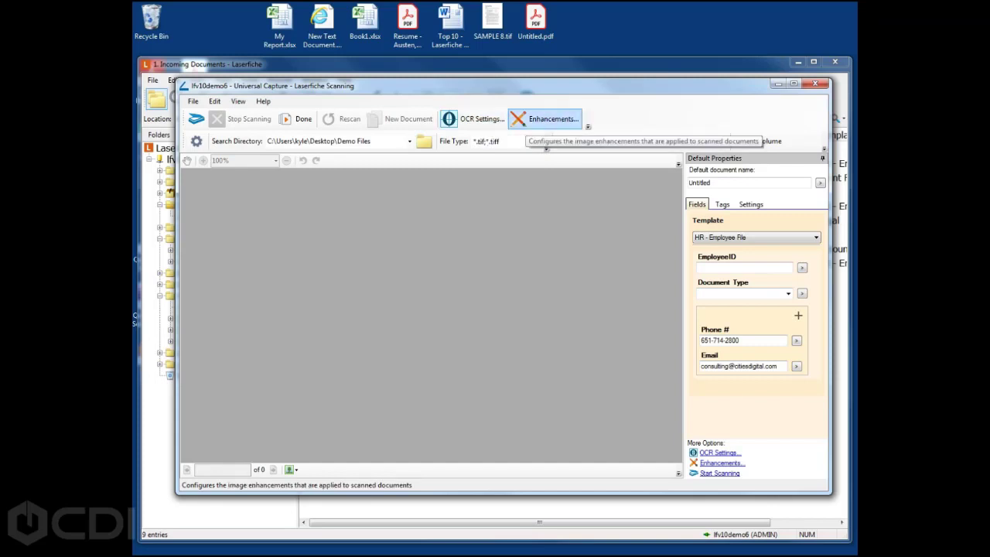
Review the OCR settings and the image enhancement settings for scanned documents, keeping both as they are
{"action": "left_click", "coordinate": [474, 119]}
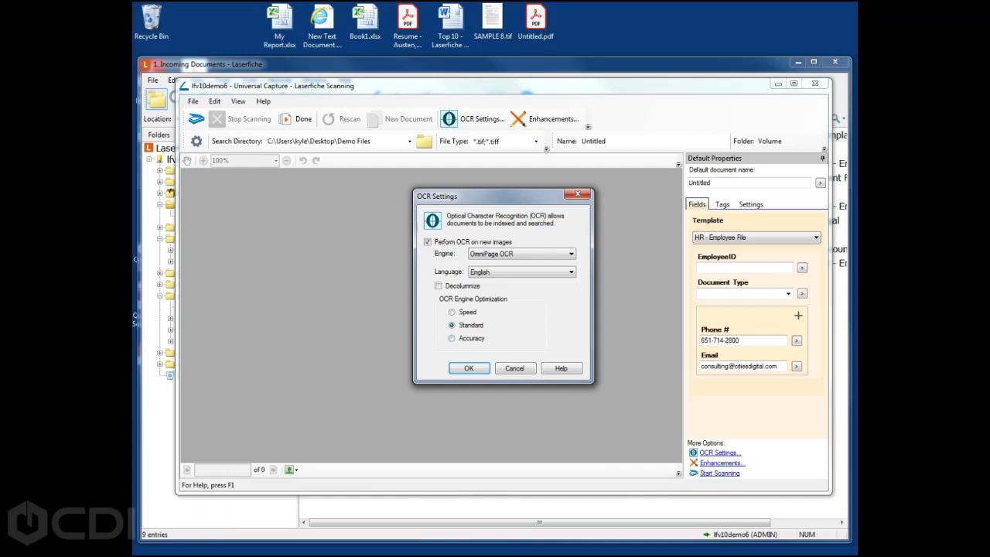
{"action": "left_click", "coordinate": [469, 369]}
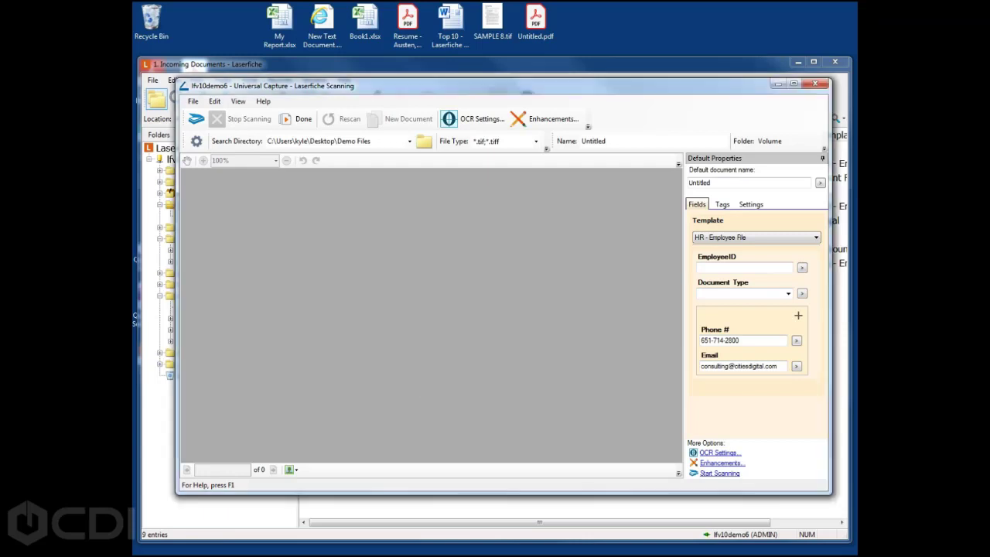
{"action": "left_click", "coordinate": [546, 118]}
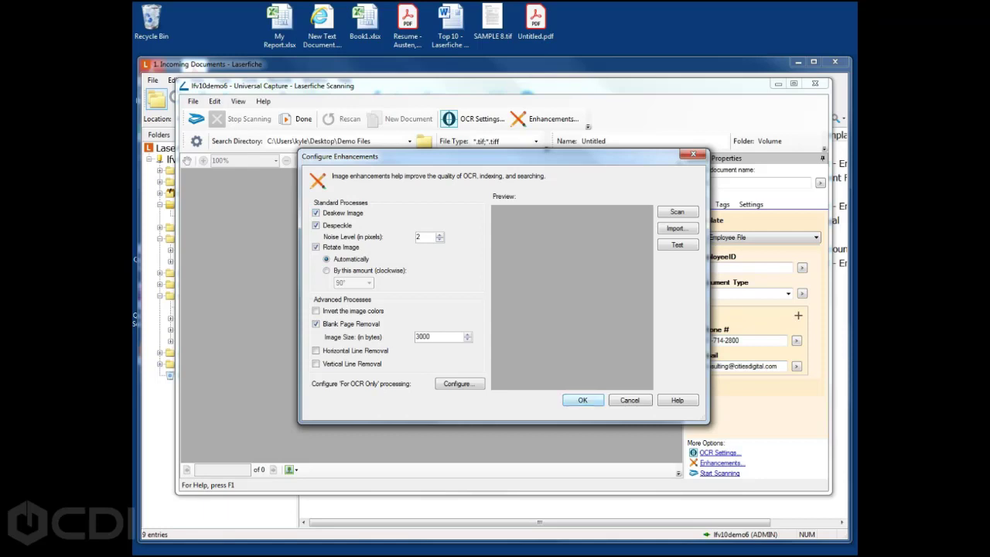
{"action": "left_click", "coordinate": [582, 400]}
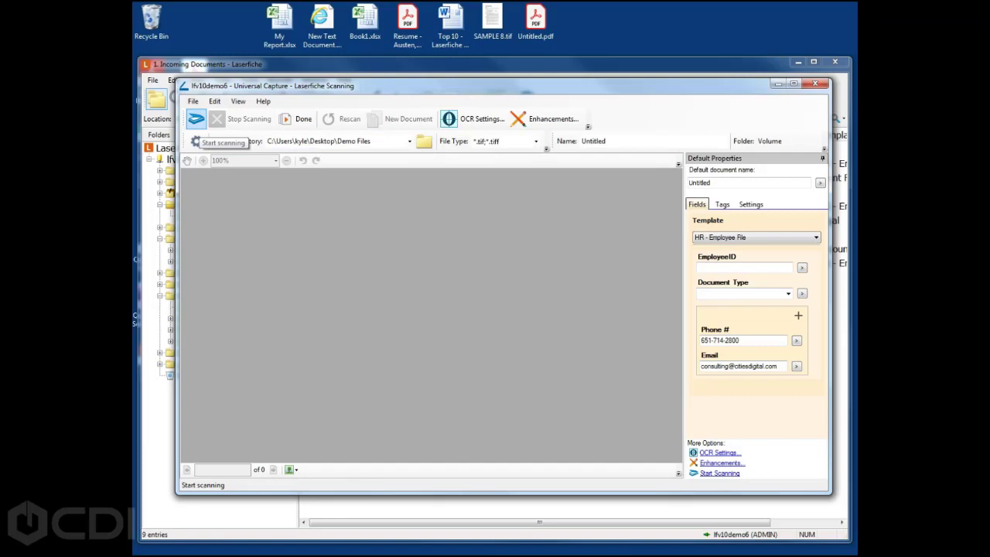
Scan the pages from the Demo Files directory and page through the scanned document to page 3
{"action": "left_click", "coordinate": [196, 120]}
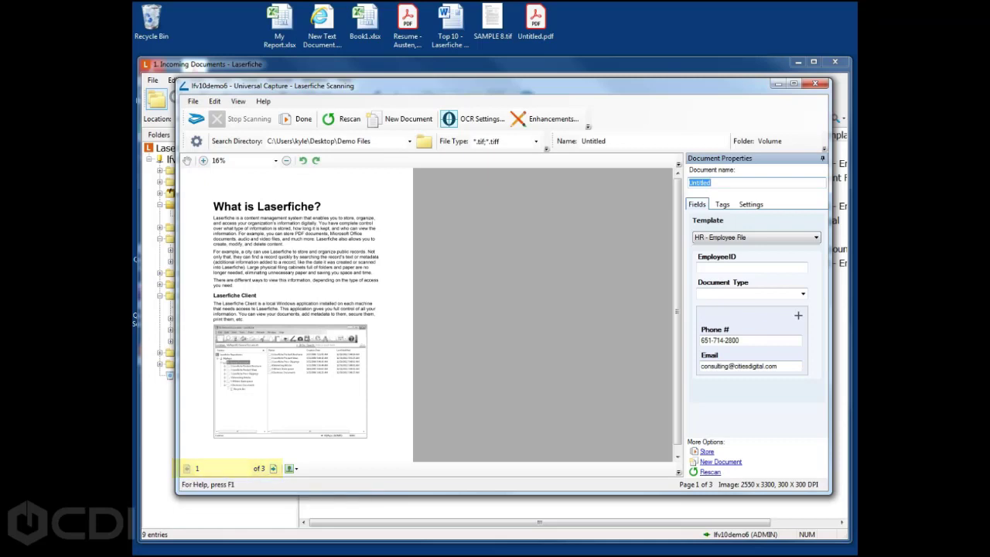
{"action": "left_click", "coordinate": [273, 469]}
{"action": "left_click", "coordinate": [273, 469]}
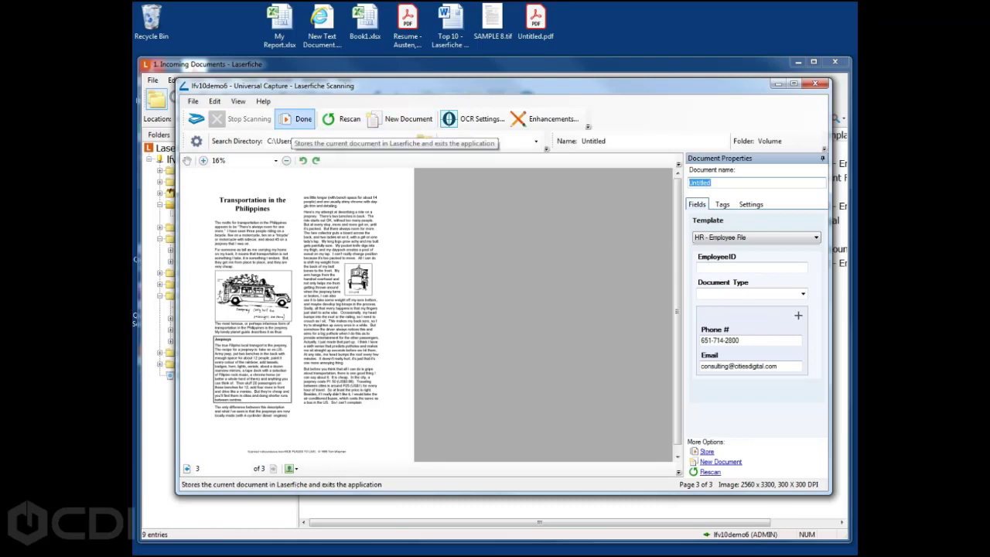
Name the scanned document Untitled 45 and set its Document Type to General Information
{"action": "left_click", "coordinate": [724, 183]}
{"action": "left_click_drag", "start_coordinate": [721, 183], "coordinate": [688, 184]}
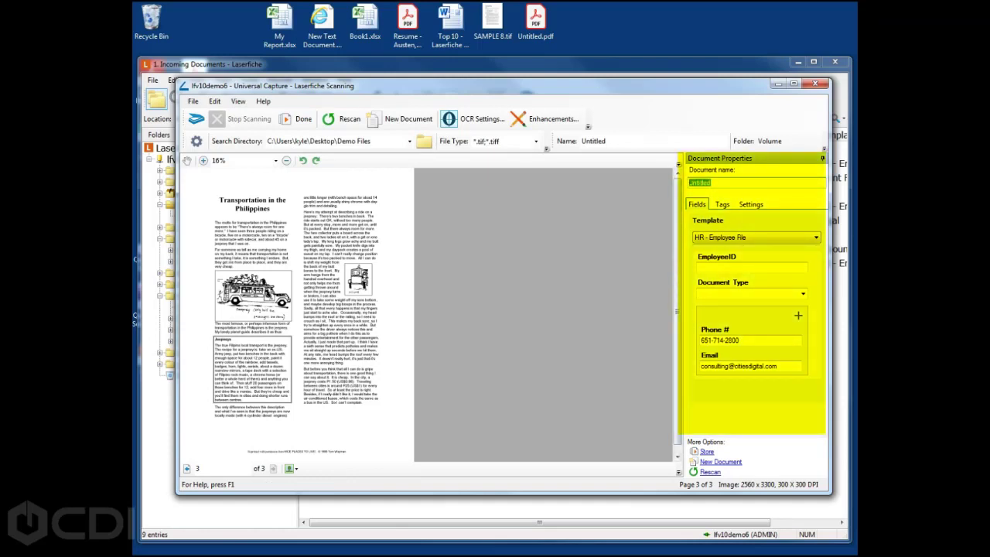
{"action": "key", "text": "Right"}
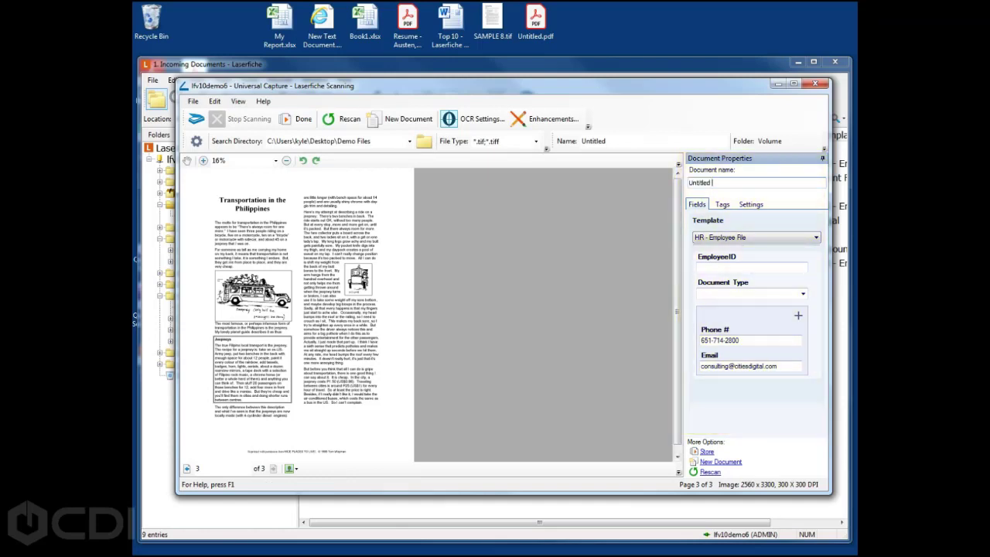
{"action": "type", "text": "45"}
{"action": "key", "text": "Tab"}
{"action": "key", "text": "Tab"}
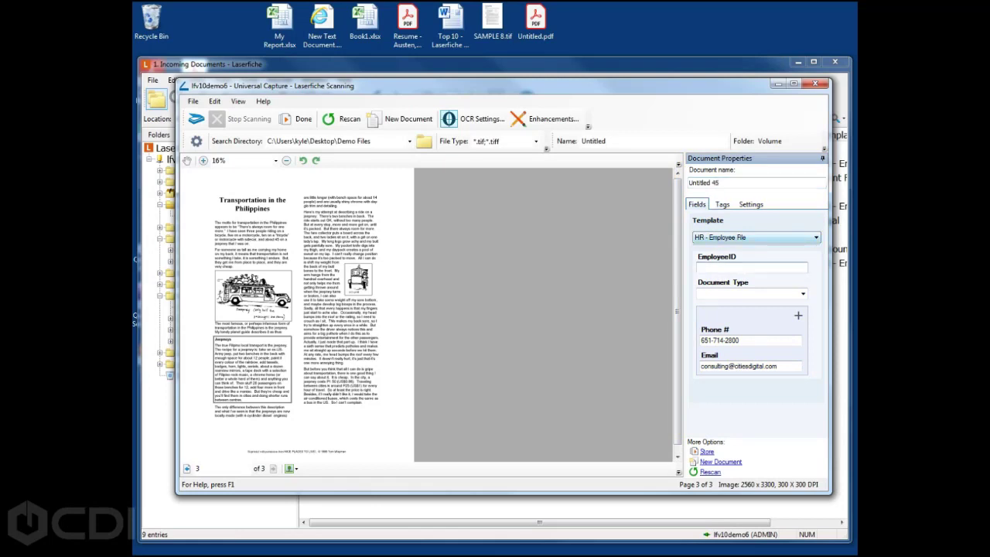
{"action": "left_click", "coordinate": [803, 294]}
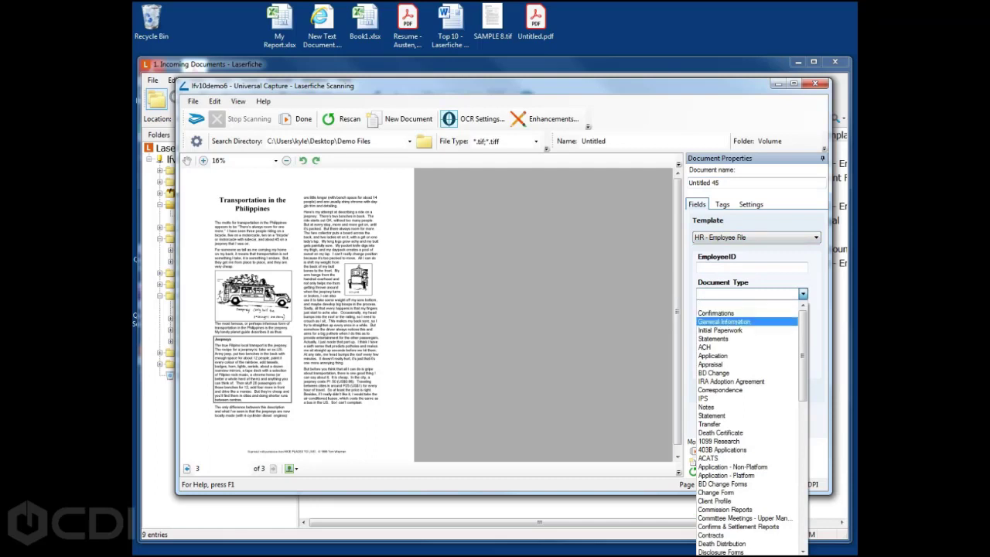
{"action": "left_click", "coordinate": [724, 322]}
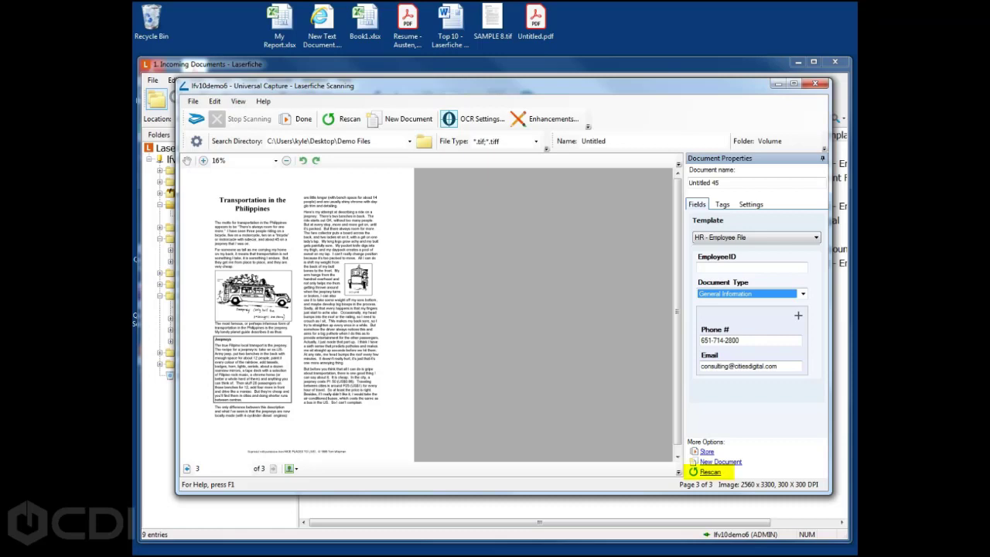
Check page 2, store the scanned document in the repository, and locate Untitled 45 in 1. Incoming Documents
{"action": "left_click", "coordinate": [187, 468]}
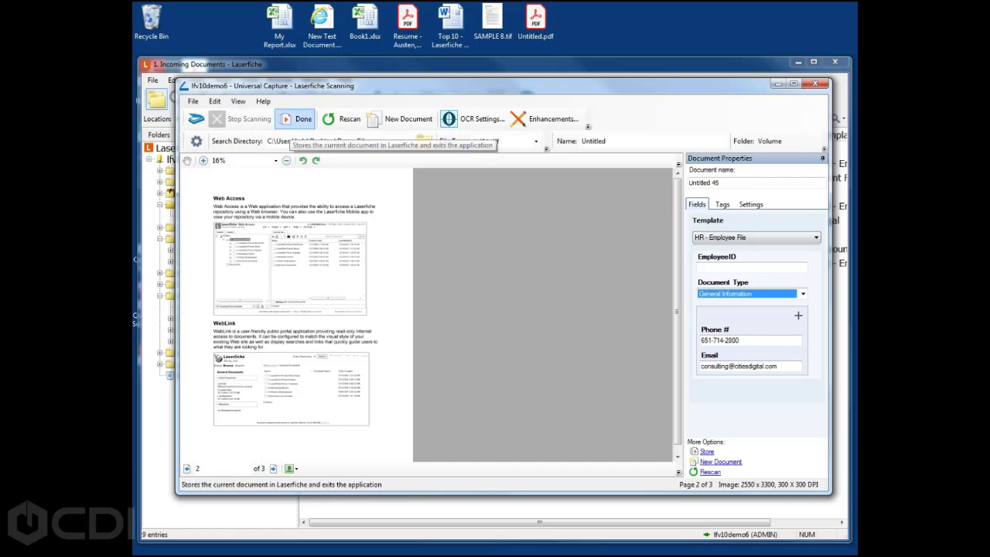
{"action": "left_click", "coordinate": [298, 118]}
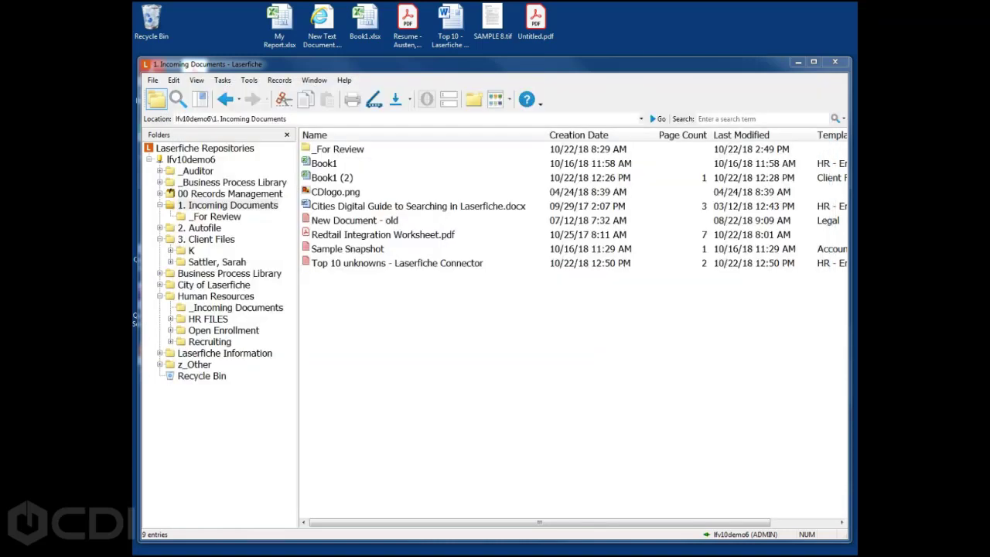
{"action": "left_click", "coordinate": [334, 277]}
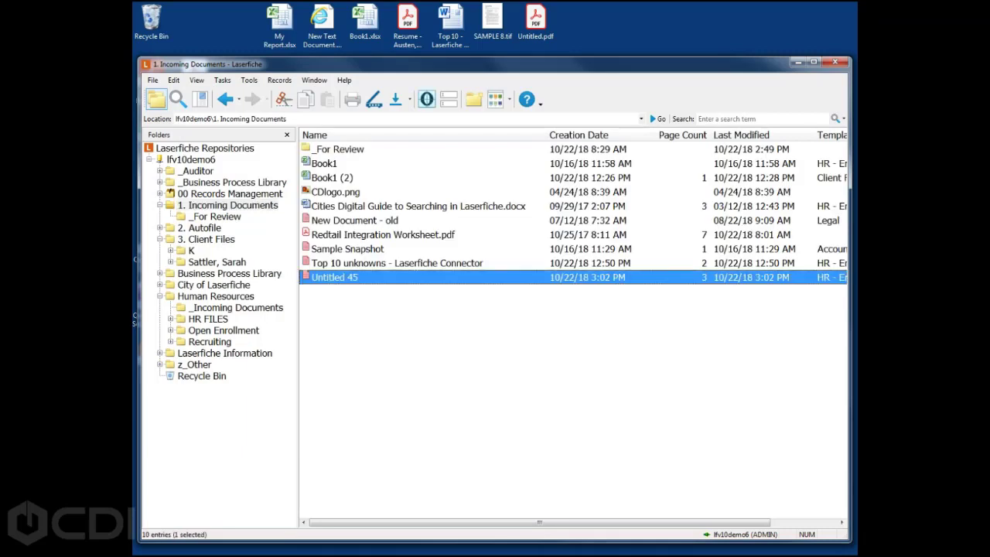
{"action": "left_click", "coordinate": [386, 341]}
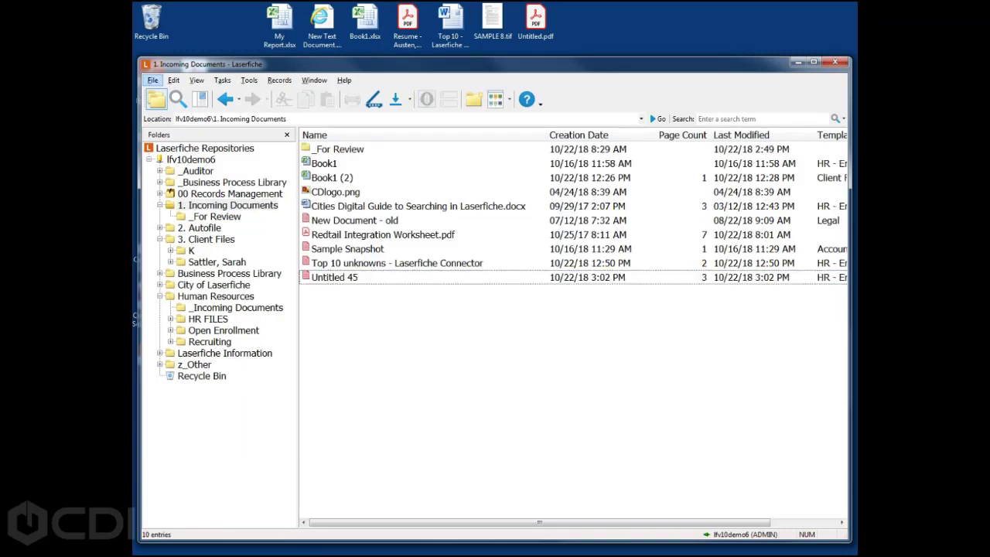
Open Laserfiche Scanning in Standard mode and review the default document name, tags, settings and image processing options
{"action": "left_click", "coordinate": [373, 99]}
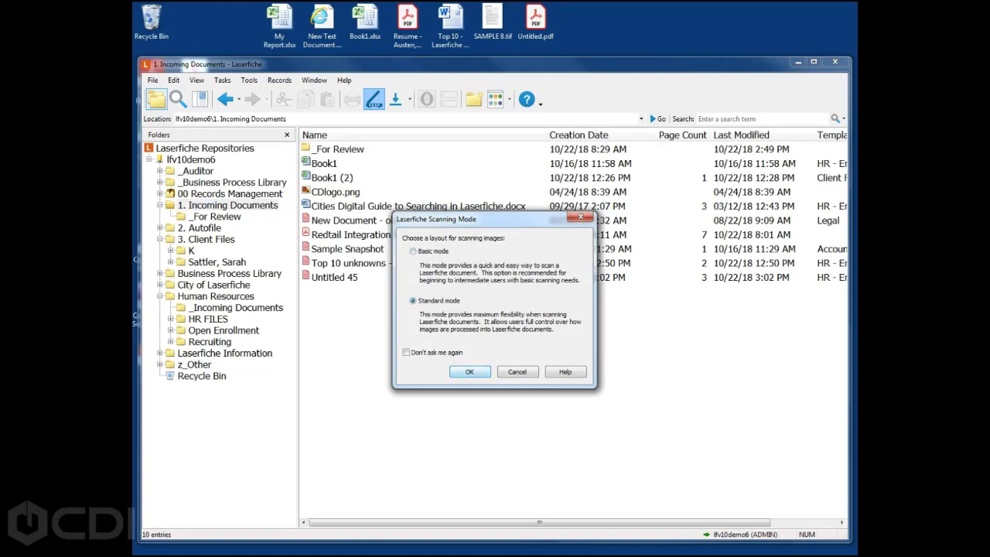
{"action": "left_click", "coordinate": [470, 371]}
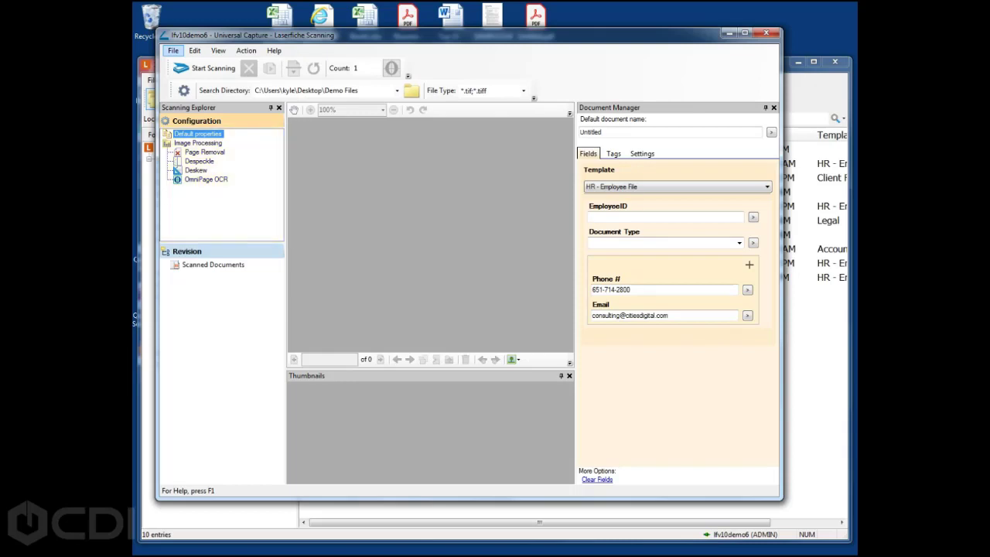
{"action": "left_click", "coordinate": [602, 132]}
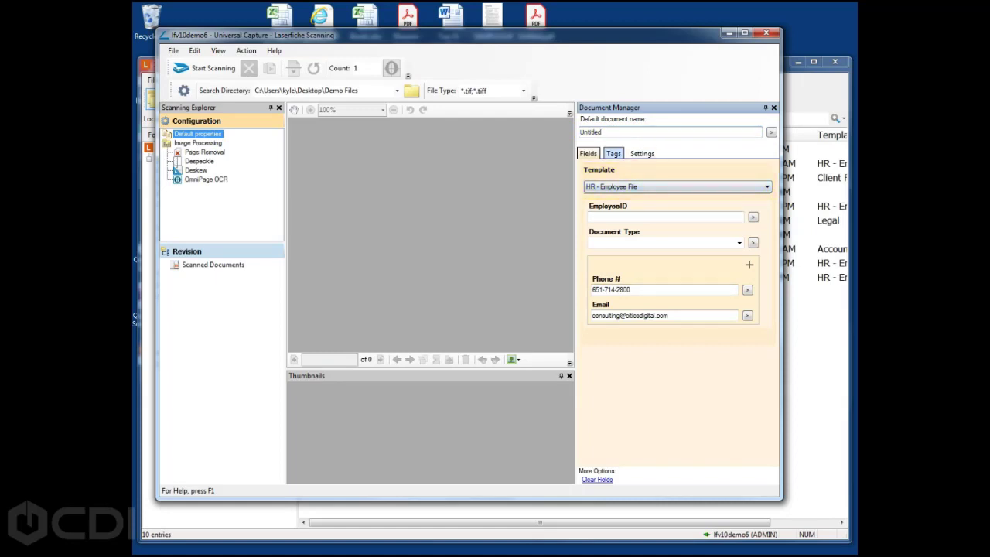
{"action": "left_click", "coordinate": [613, 154]}
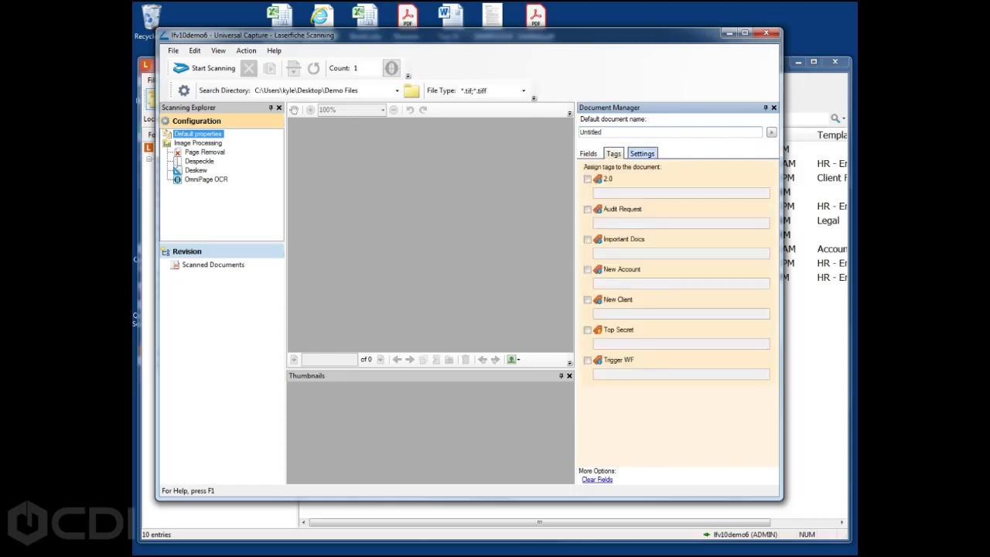
{"action": "left_click", "coordinate": [642, 153]}
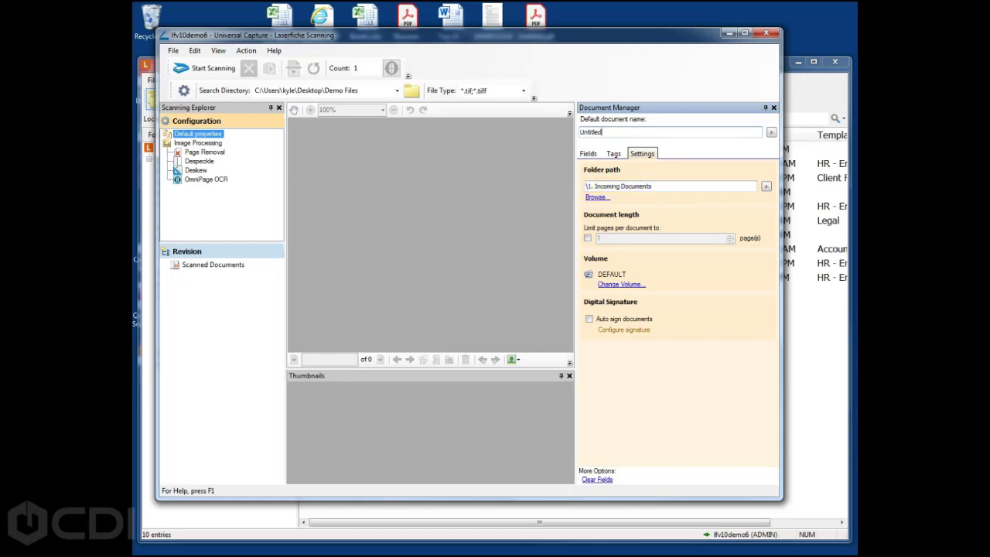
{"action": "left_click", "coordinate": [199, 143]}
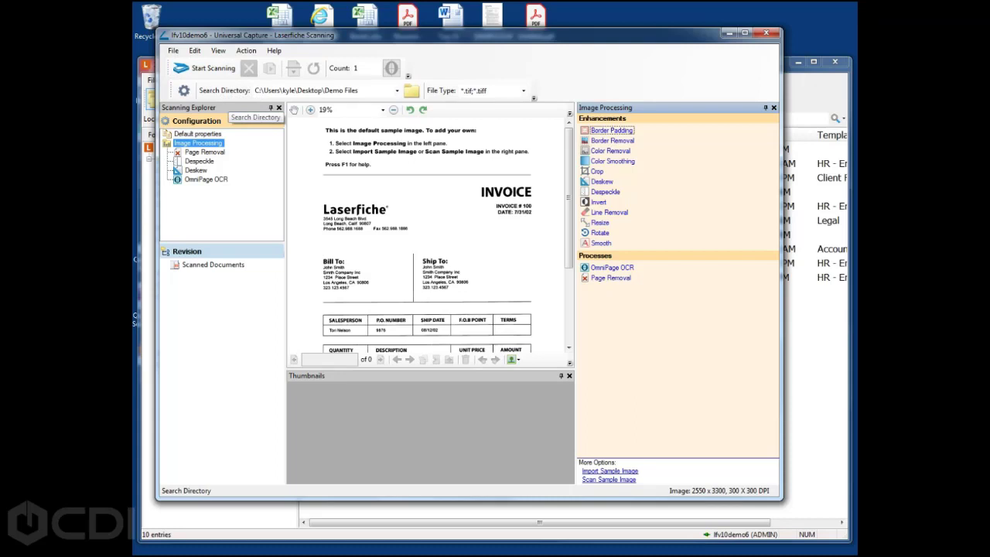
Scan the pages from the Demo Files directory and select page 2 of the scanned document
{"action": "left_click", "coordinate": [205, 69]}
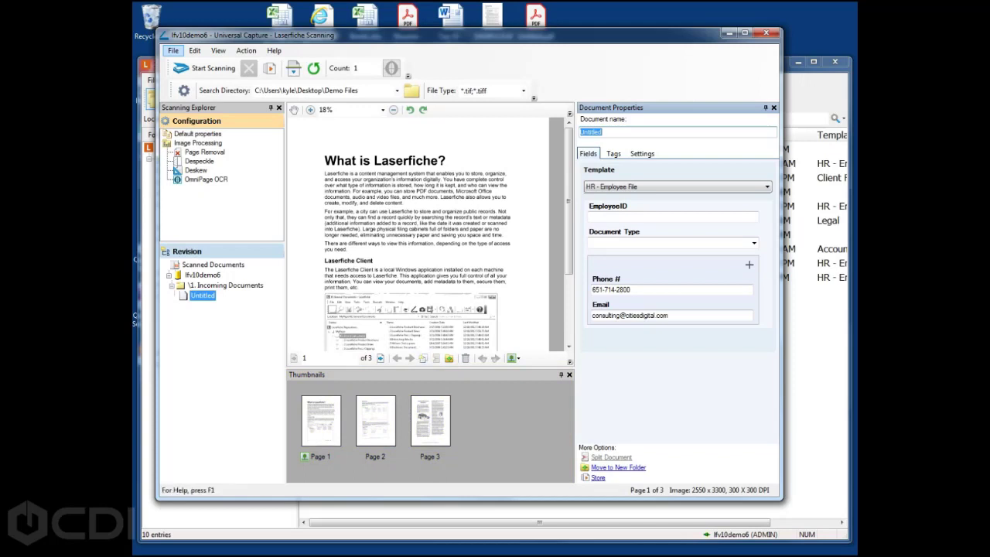
{"action": "left_click", "coordinate": [380, 359]}
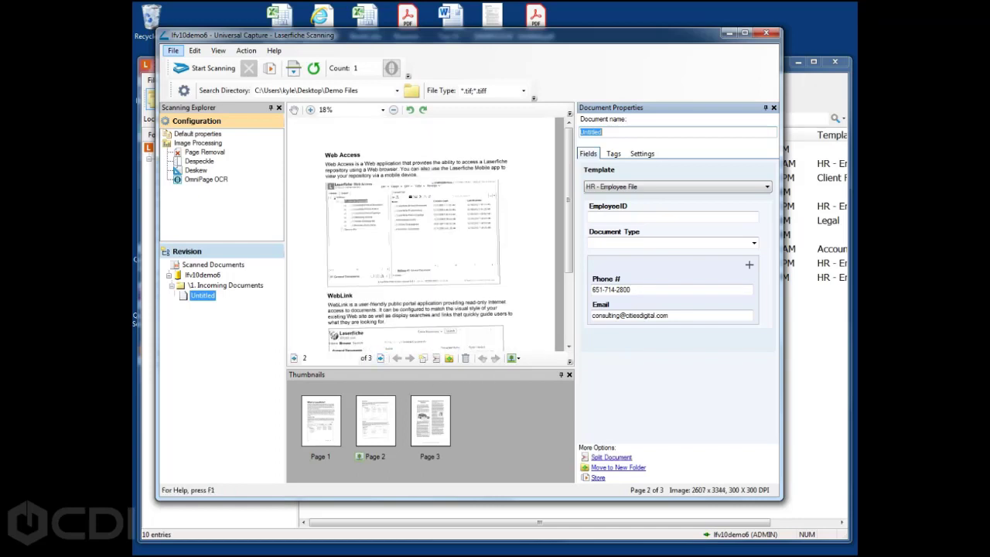
{"action": "left_click", "coordinate": [375, 422]}
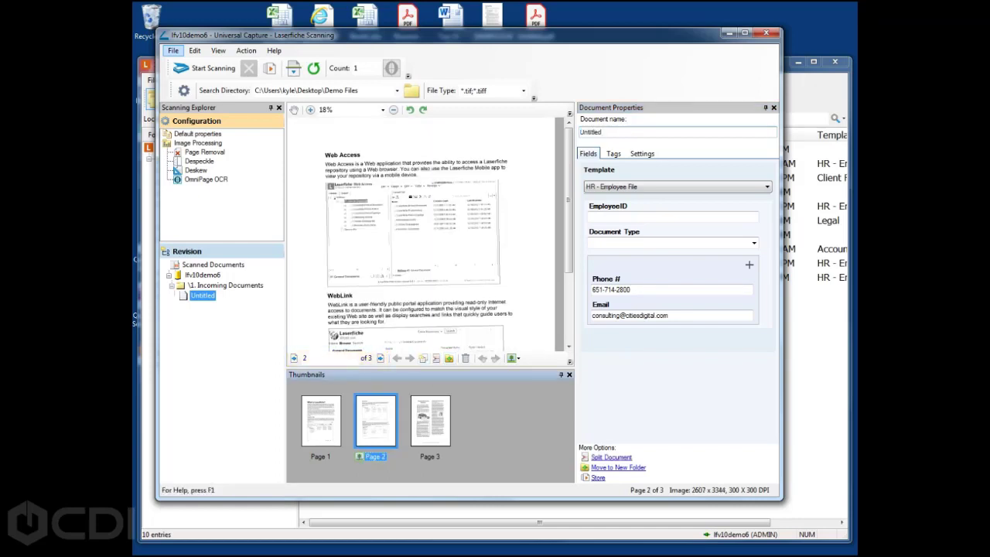
Select pages 2 and 3 together and review the commands available for them, without applying any
{"action": "left_click", "coordinate": [431, 421]}
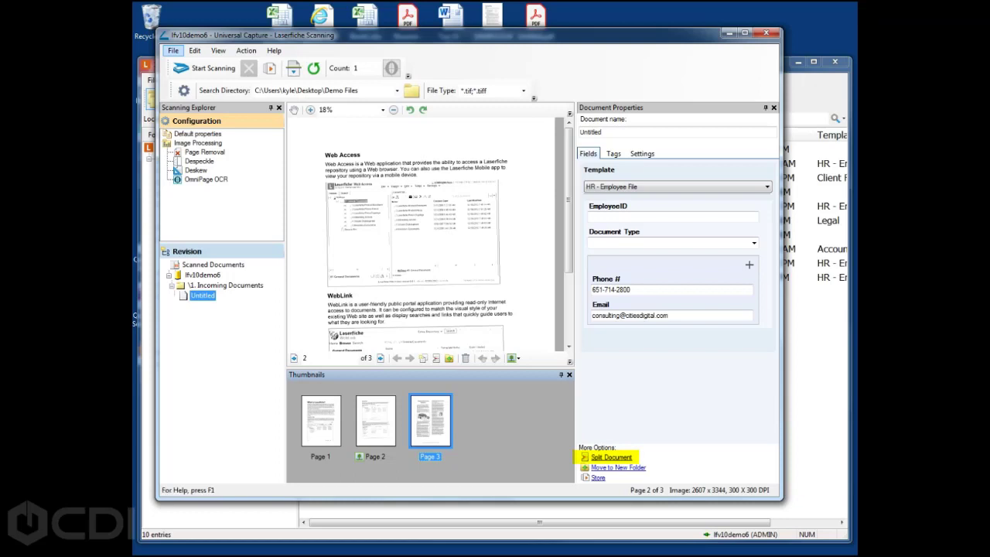
{"action": "left_click", "coordinate": [375, 421], "text": "ctrl"}
{"action": "right_click", "coordinate": [376, 408]}
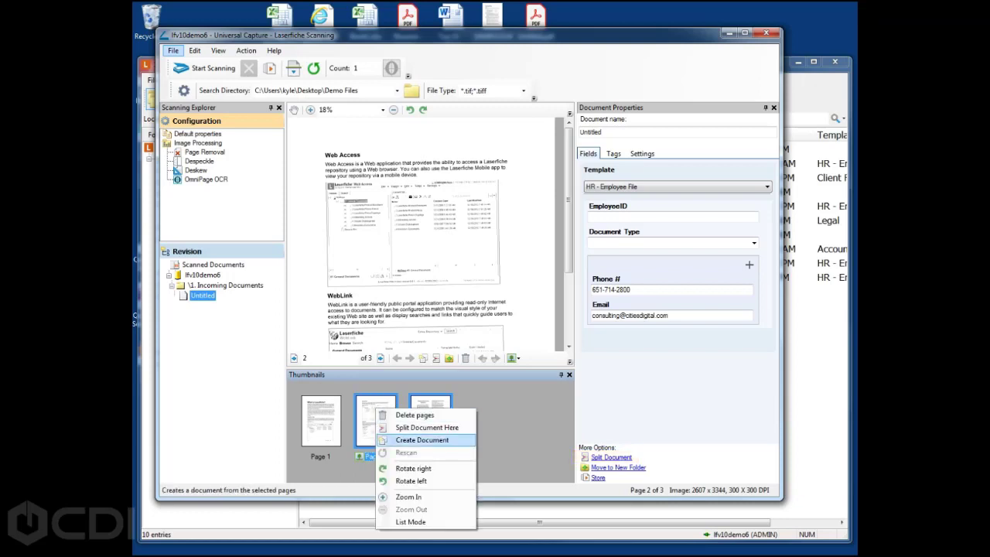
{"action": "left_click", "coordinate": [427, 378]}
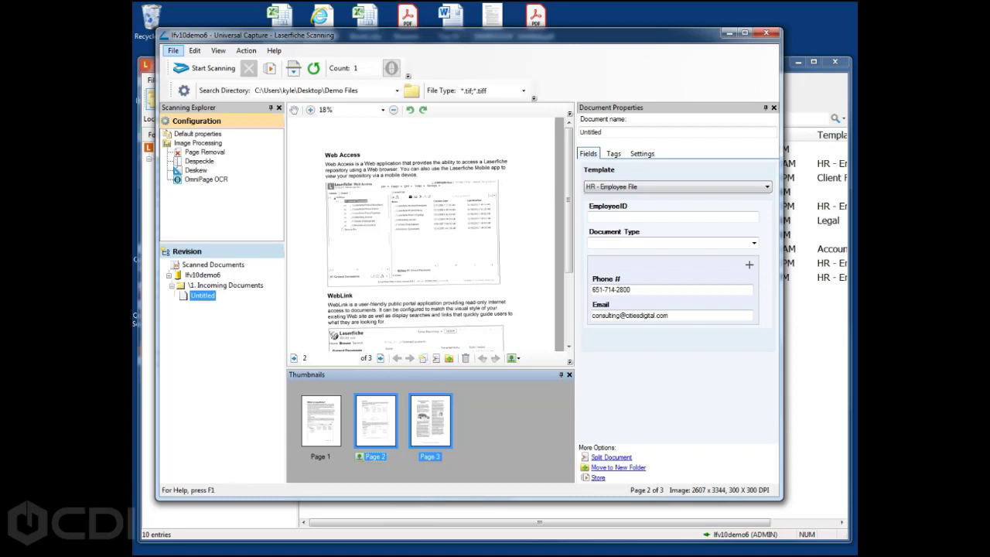
Split the scanned document so that a new document starts at page 2
{"action": "left_click", "coordinate": [321, 422]}
{"action": "left_click", "coordinate": [376, 422]}
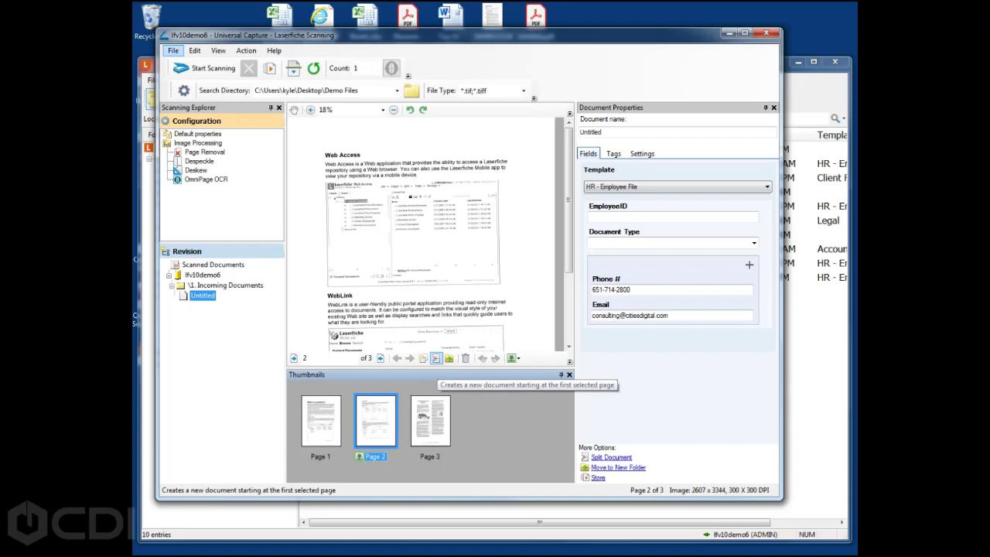
{"action": "left_click", "coordinate": [436, 359]}
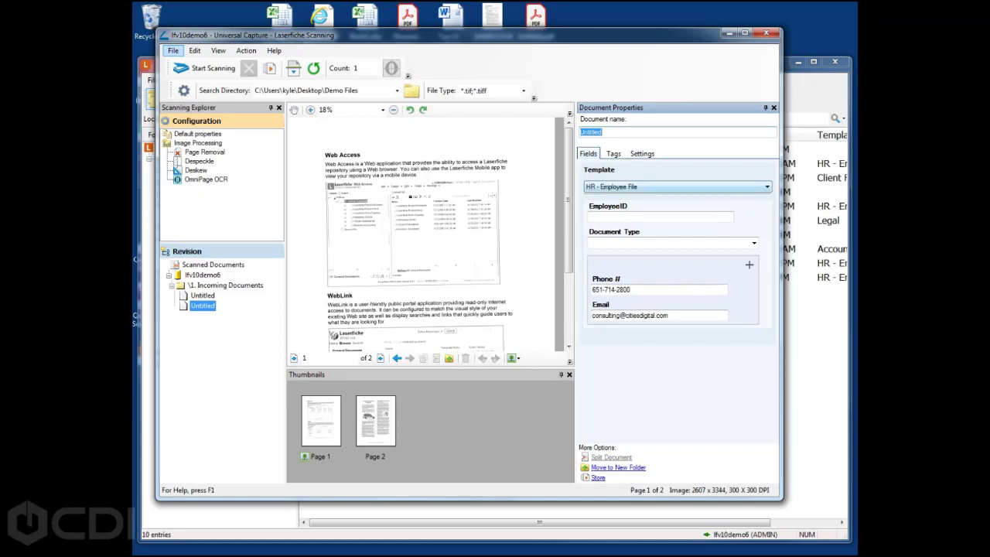
Rename the new two-page document as Untitled 34 and the remaining one-page document as Untitled6
{"action": "left_click", "coordinate": [609, 133]}
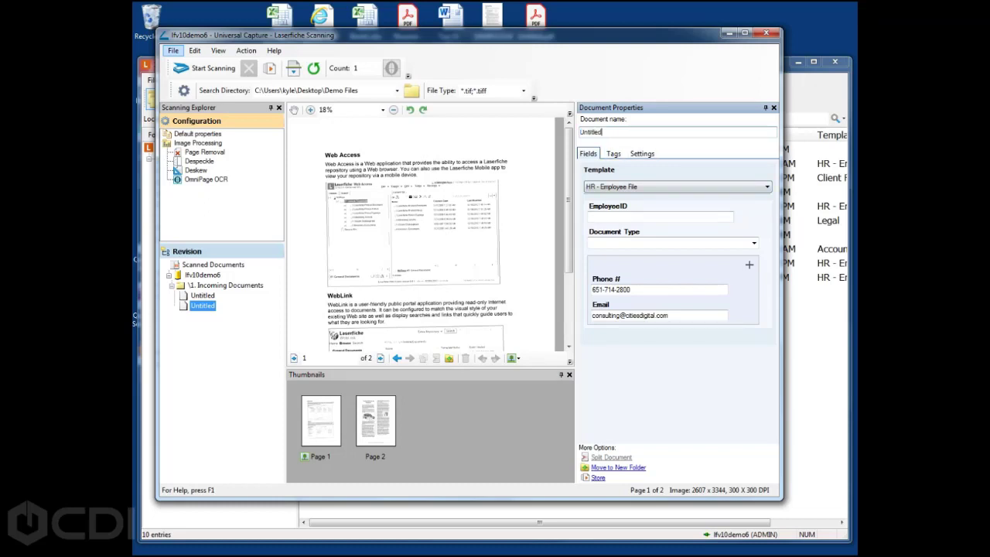
{"action": "type", "text": "34"}
{"action": "left_click", "coordinate": [203, 296]}
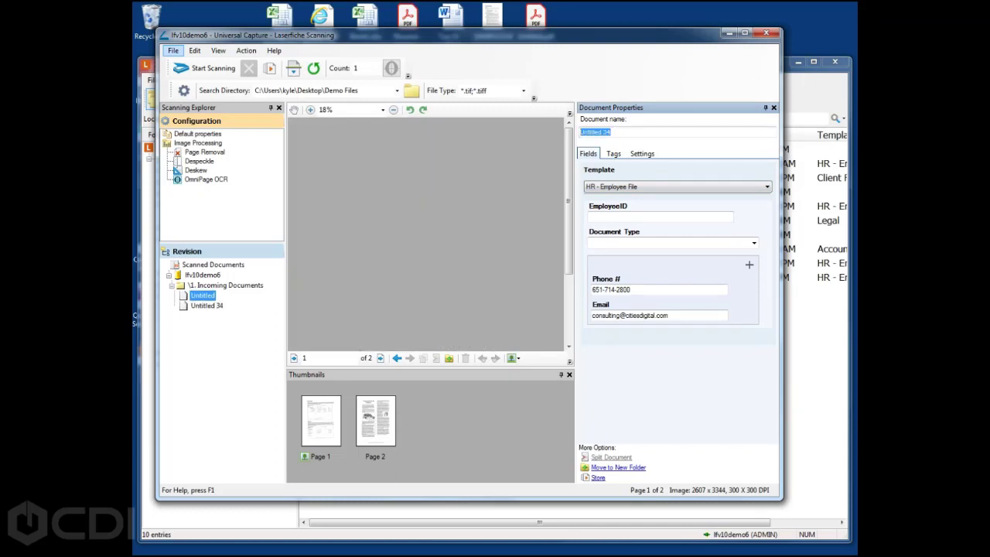
{"action": "left_click", "coordinate": [611, 132]}
{"action": "type", "text": "6"}
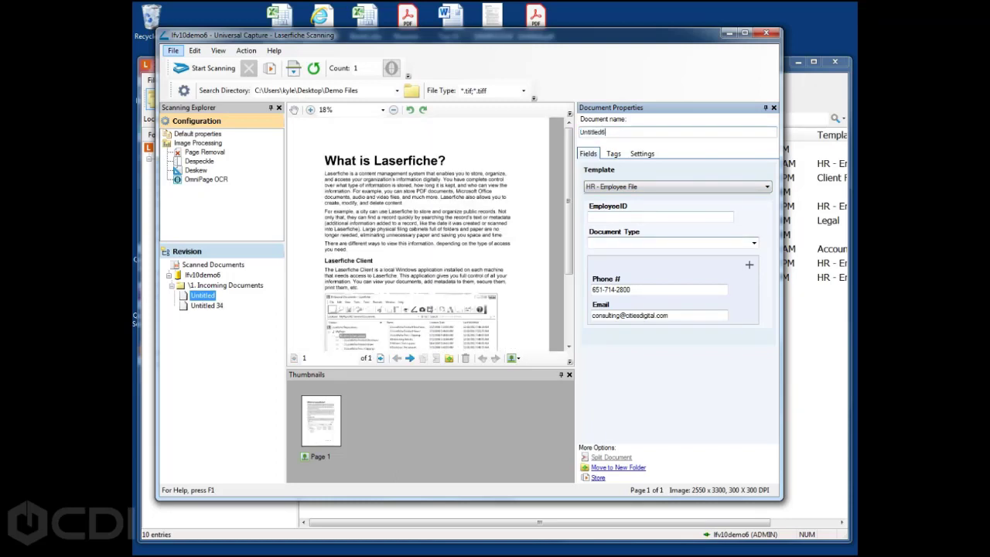
{"action": "key", "text": "Return"}
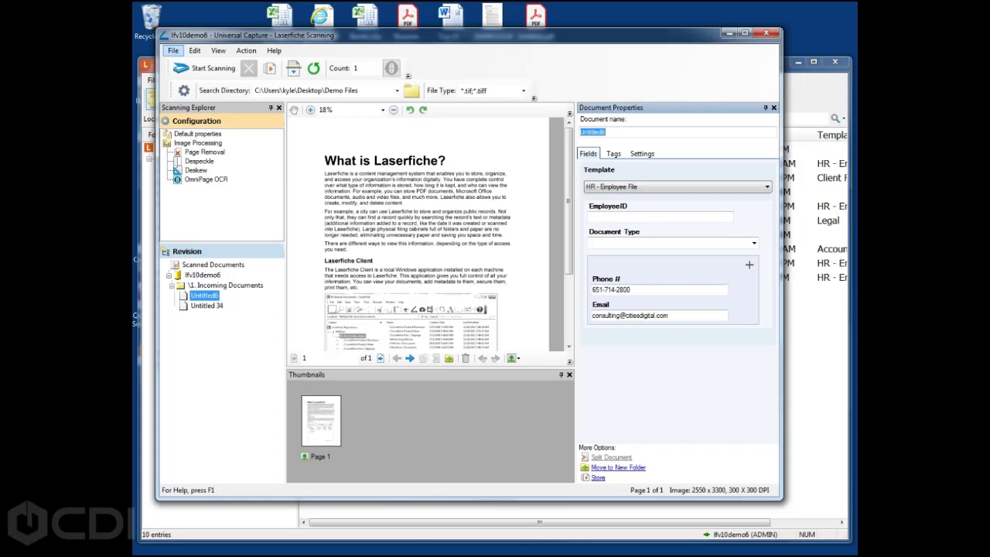
Move Untitled6 to a new folder and set that folder's storage path to \1. Incoming Documents\_For Review
{"action": "right_click", "coordinate": [205, 296]}
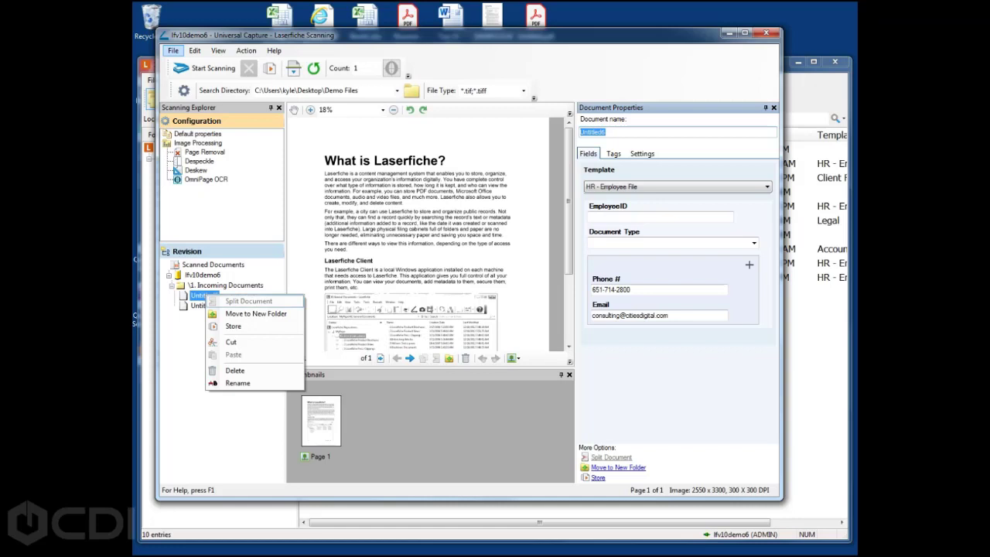
{"action": "left_click", "coordinate": [255, 313]}
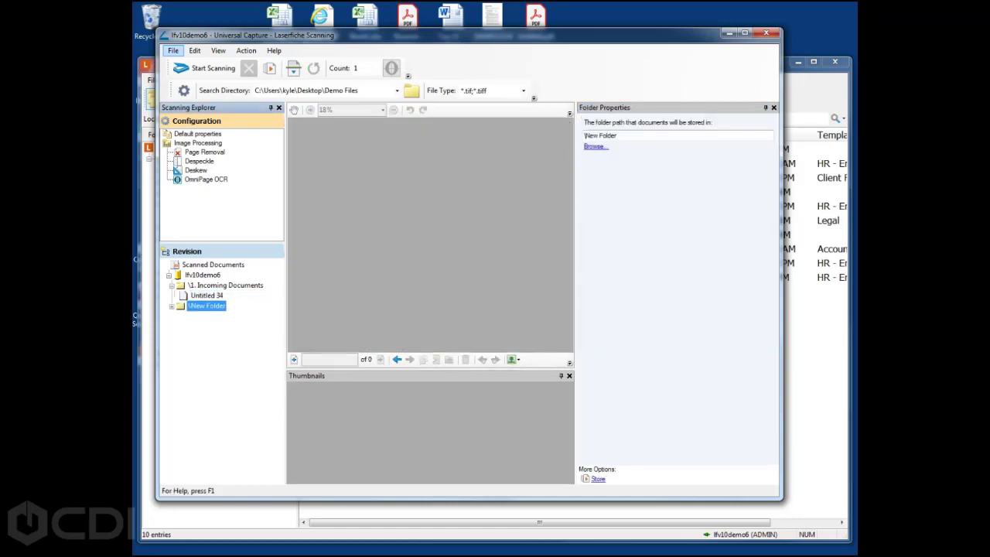
{"action": "left_click", "coordinate": [596, 147]}
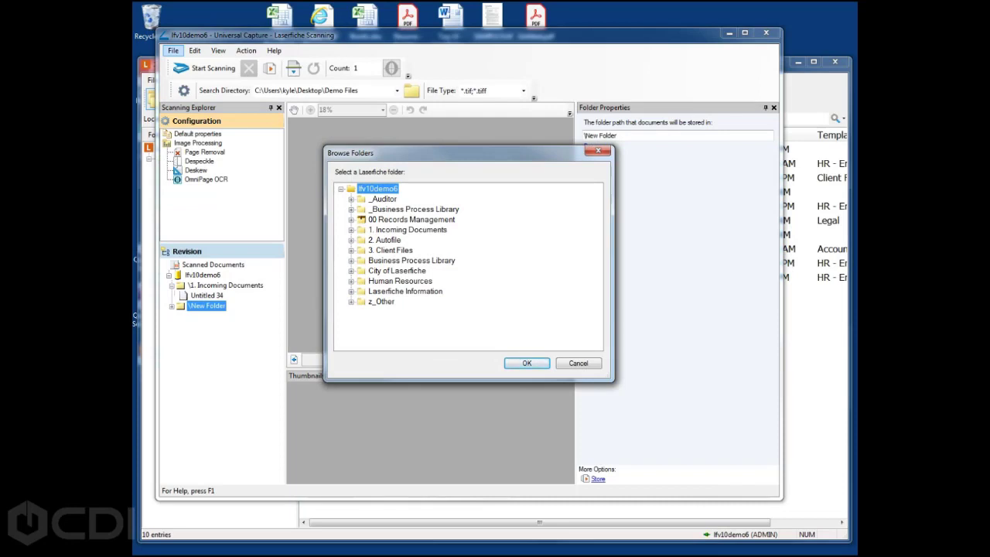
{"action": "left_click", "coordinate": [351, 230]}
{"action": "left_click", "coordinate": [401, 239]}
{"action": "left_click", "coordinate": [527, 364]}
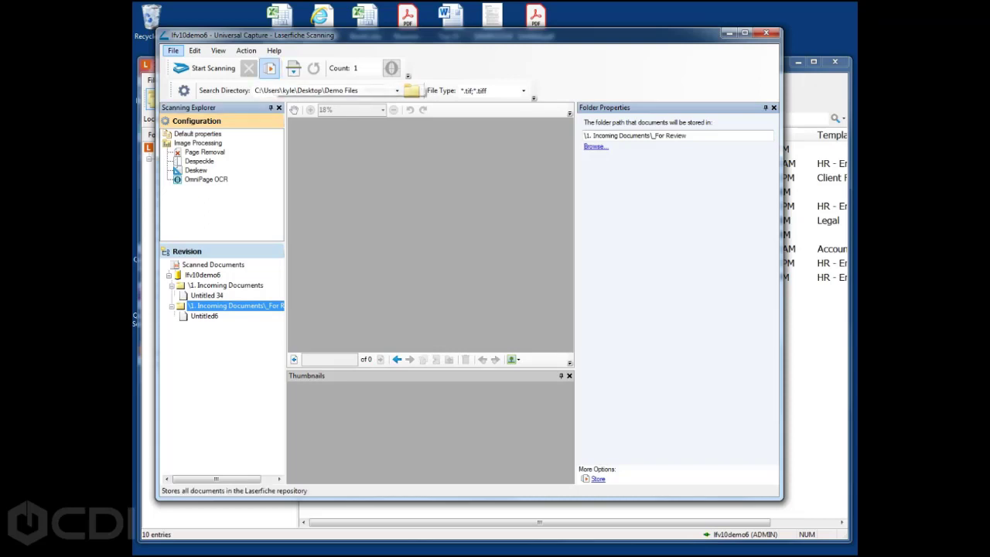
Store all scanned documents in the repository and close the Laserfiche Scanning window
{"action": "left_click", "coordinate": [270, 69]}
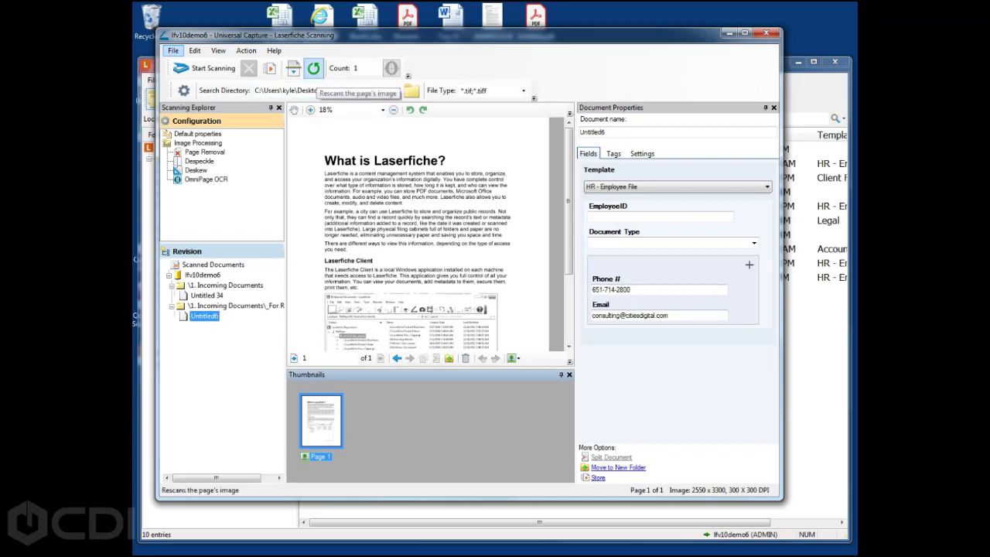
{"action": "left_click", "coordinate": [313, 69]}
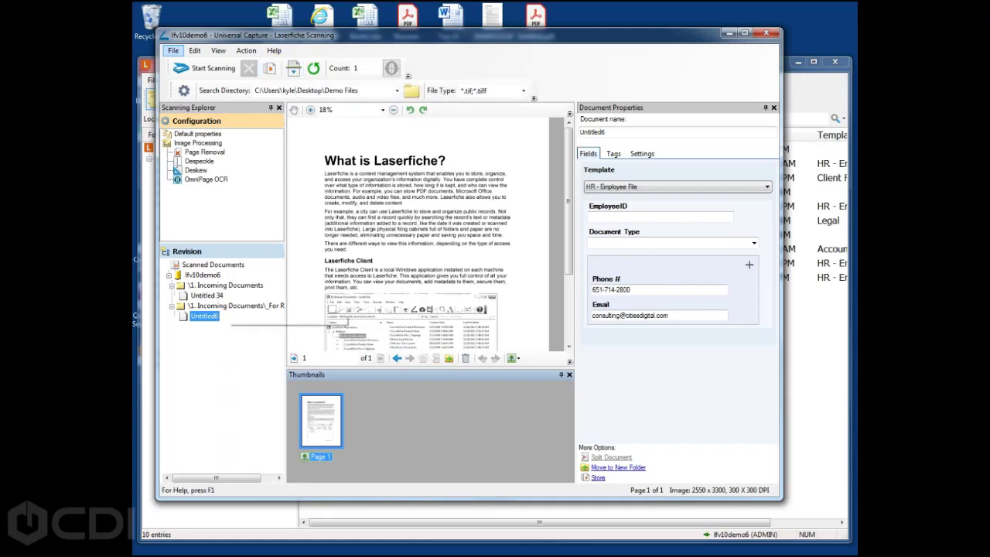
{"action": "right_click", "coordinate": [204, 315]}
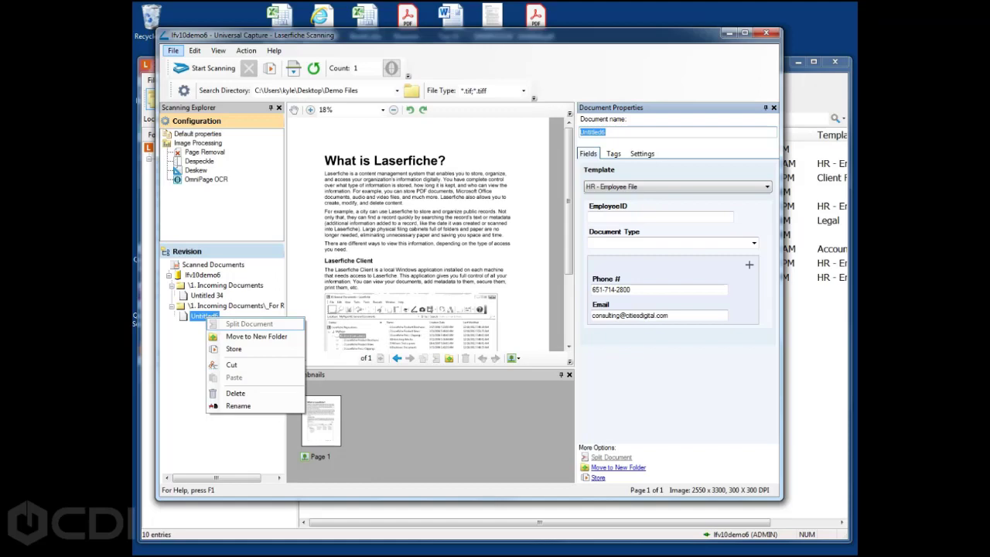
{"action": "left_click", "coordinate": [269, 68]}
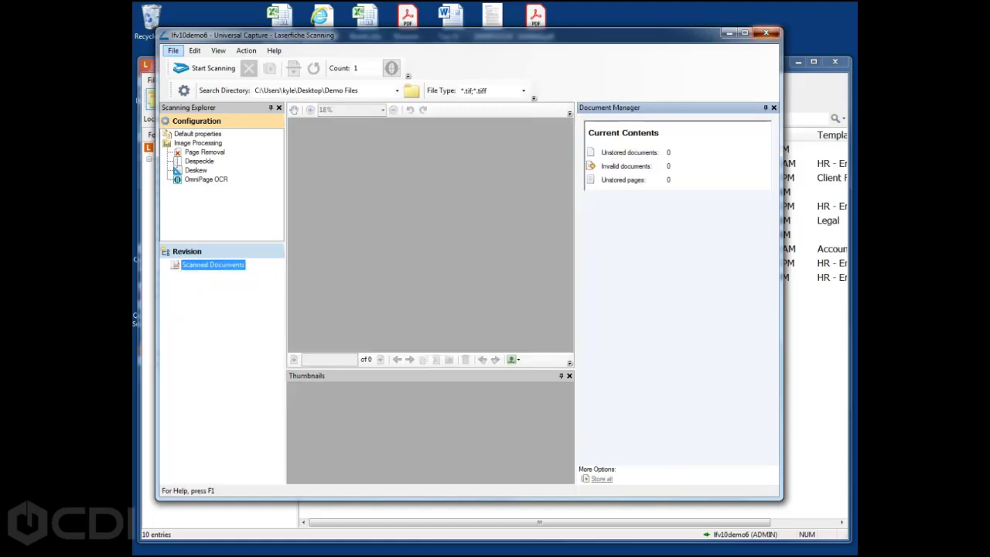
{"action": "left_click", "coordinate": [766, 32]}
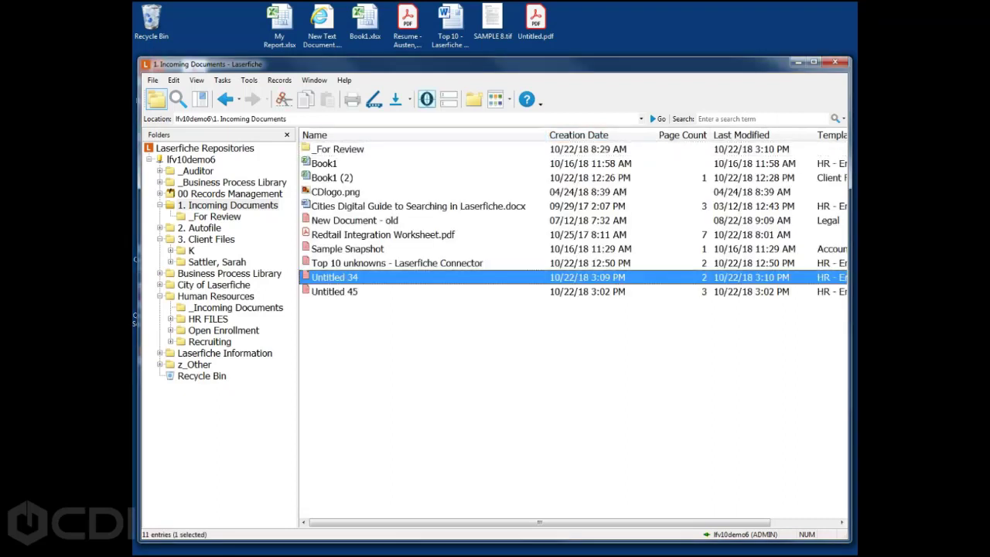
Check the stored documents in the _For Review and 1. Incoming Documents folders
{"action": "left_click", "coordinate": [215, 217]}
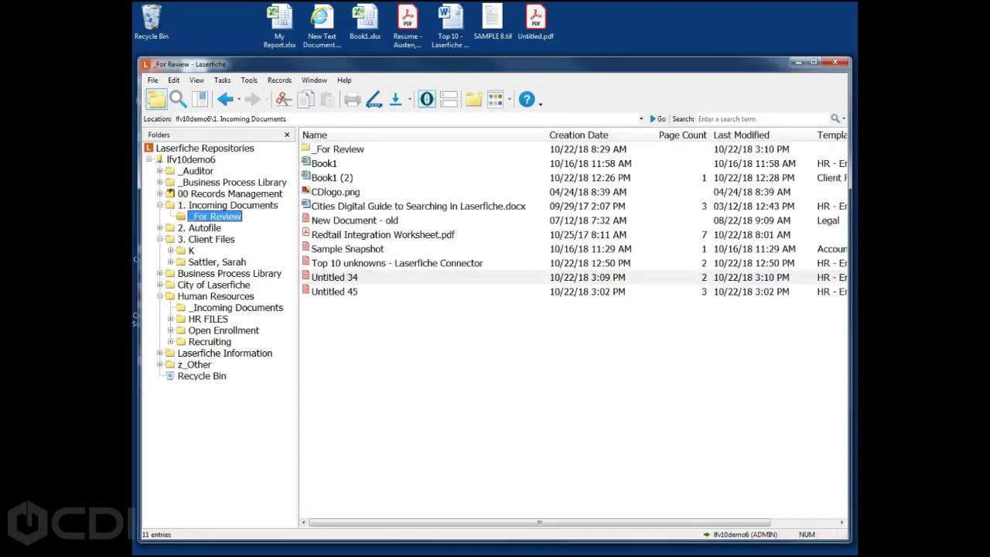
{"action": "left_click", "coordinate": [331, 192]}
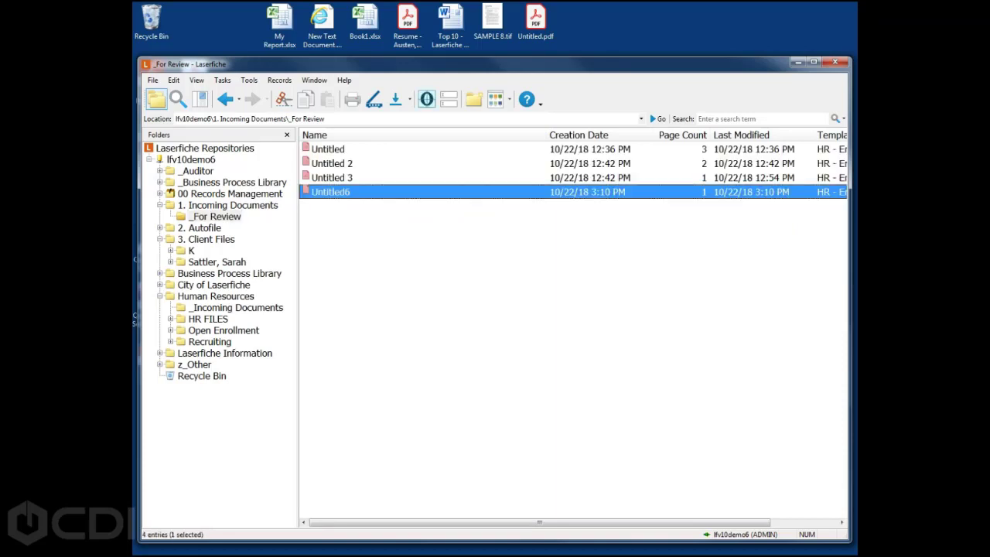
{"action": "left_click", "coordinate": [227, 206]}
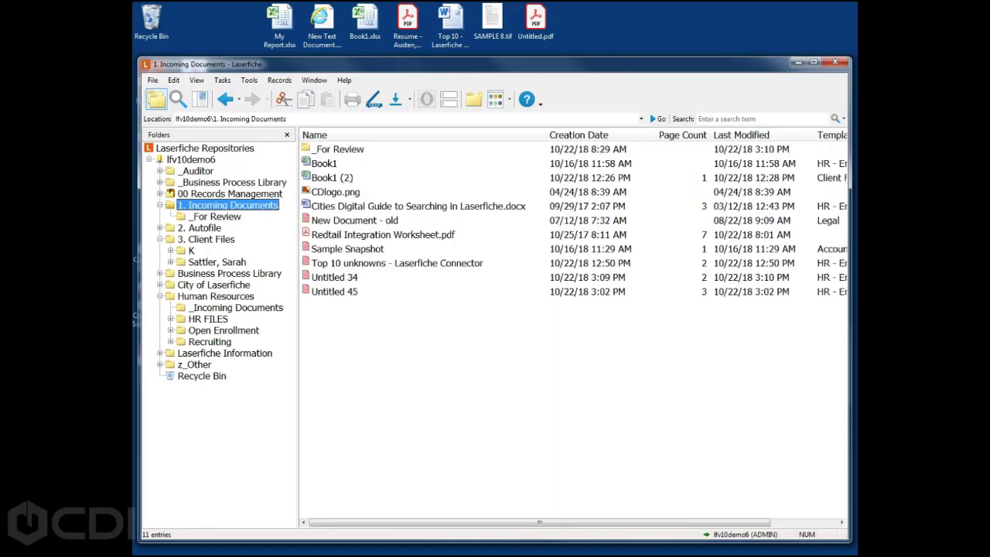
{"action": "left_click", "coordinate": [334, 292]}
{"action": "left_click", "coordinate": [334, 278]}
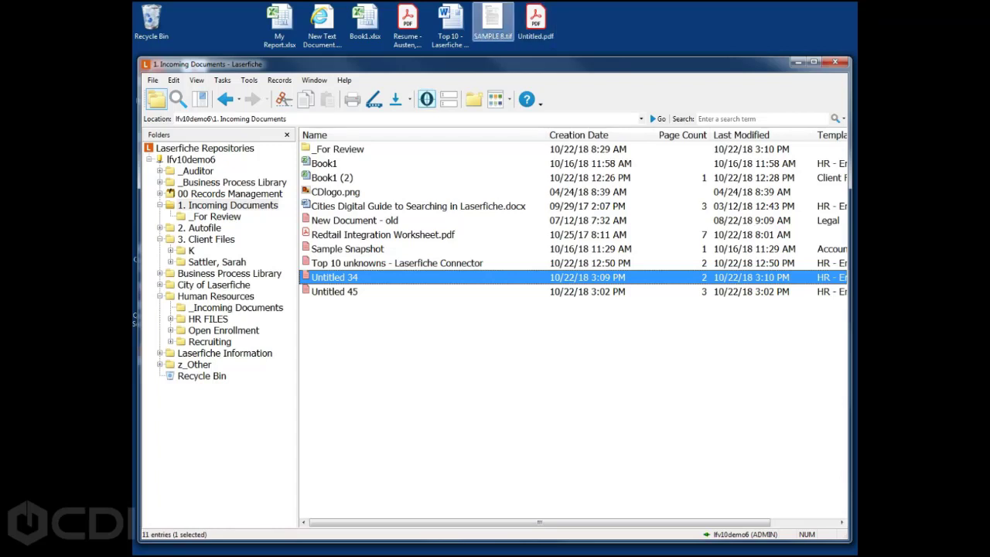
Bring SAMPLE 8.tif from the desktop into 1. Incoming Documents, review its field and general import options, and cancel the import
{"action": "left_click_drag", "start_coordinate": [493, 22], "coordinate": [401, 340]}
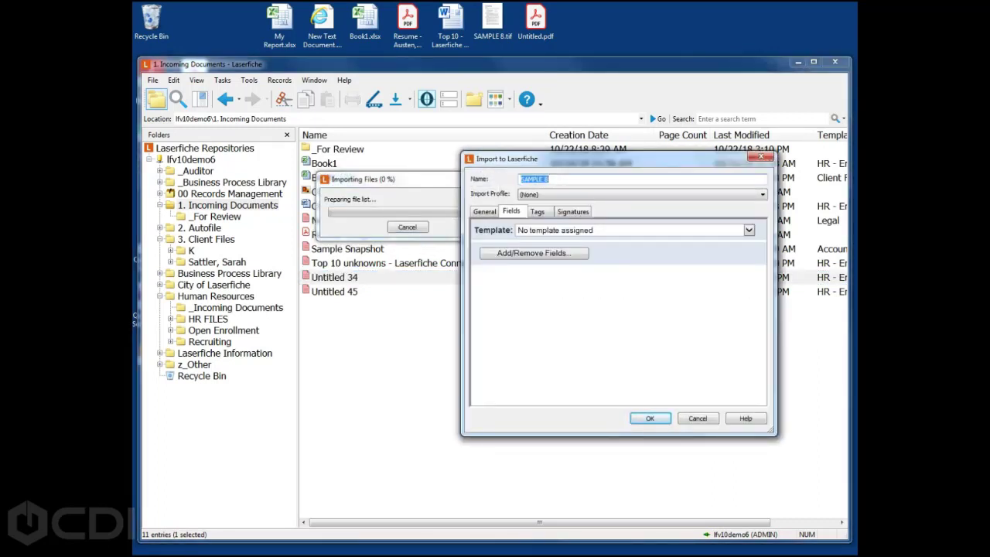
{"action": "left_click_drag", "start_coordinate": [611, 158], "coordinate": [589, 155]}
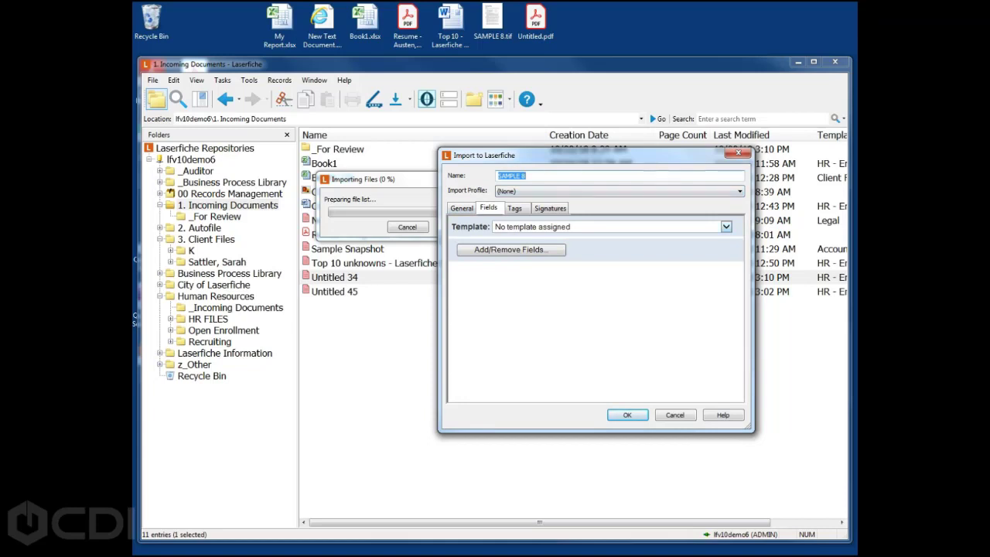
{"action": "left_click", "coordinate": [462, 208]}
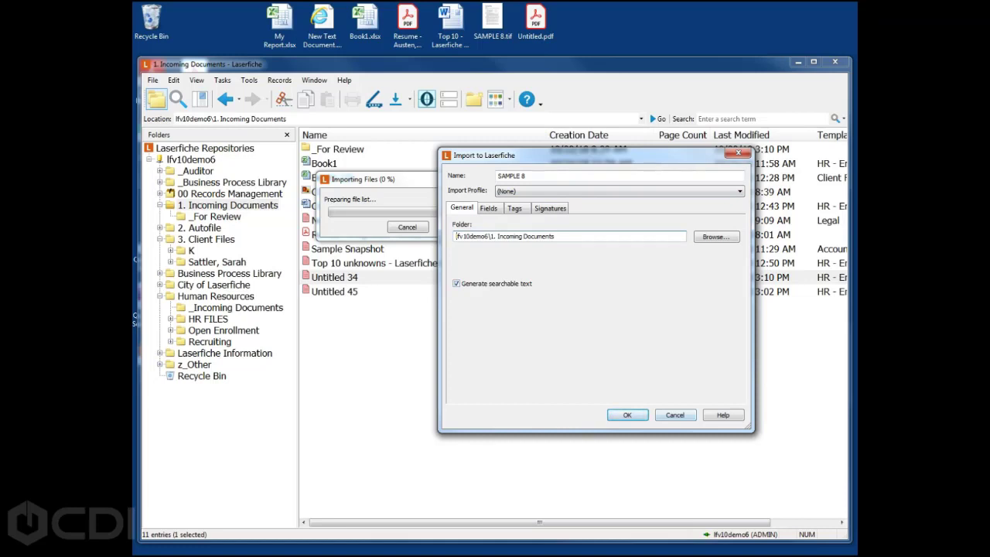
{"action": "left_click", "coordinate": [675, 415]}
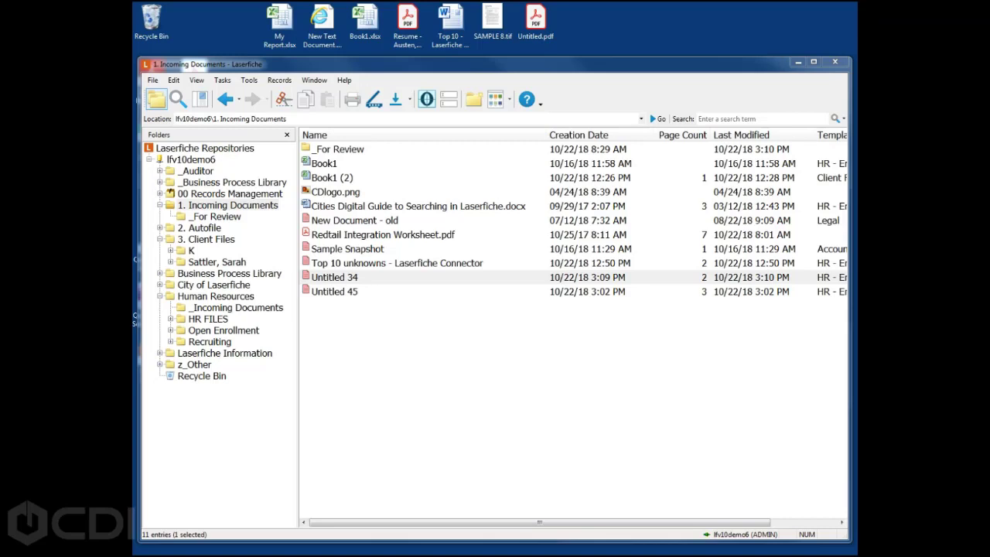
Switch to the browser's Laserfiche Support page and print it to the Laserfiche Snapshot printer
{"action": "mouse_move", "coordinate": [202, 555]}
{"action": "left_click", "coordinate": [456, 506]}
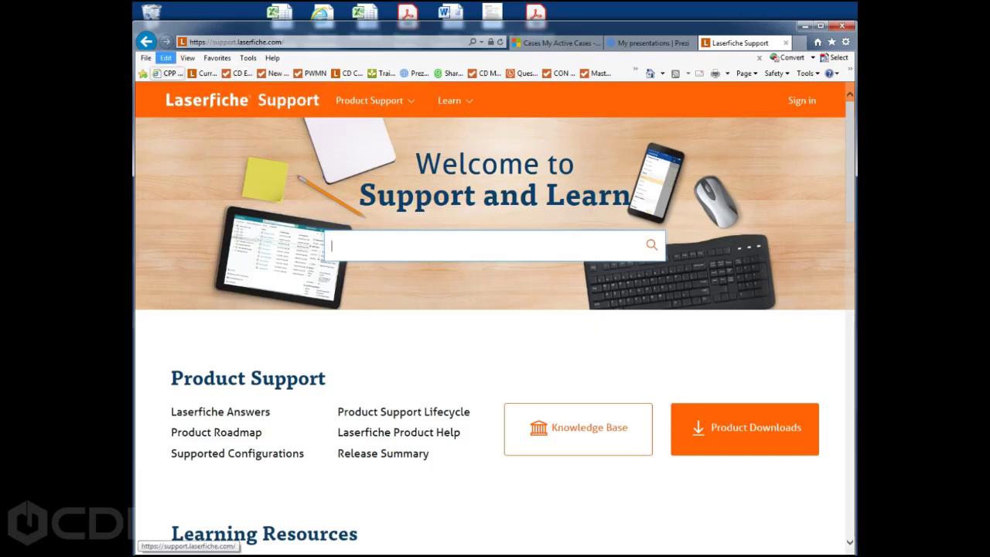
{"action": "key", "text": "ctrl+p"}
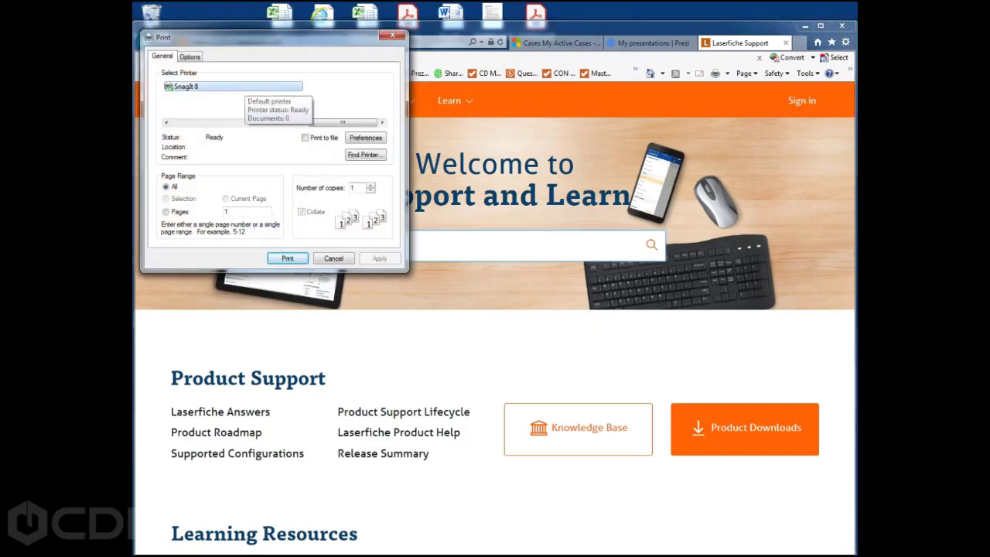
{"action": "left_click", "coordinate": [244, 86]}
{"action": "left_click", "coordinate": [255, 102]}
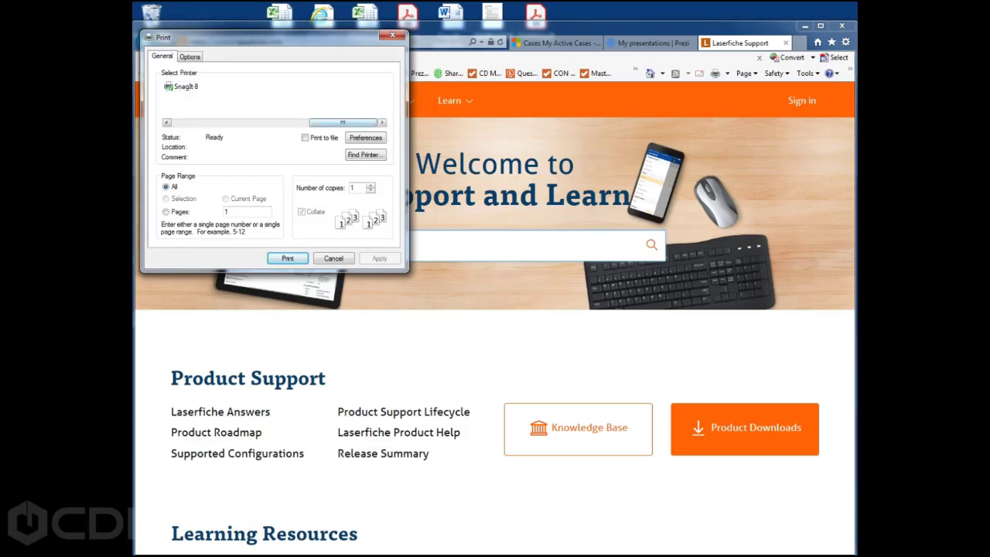
{"action": "key", "text": "Return"}
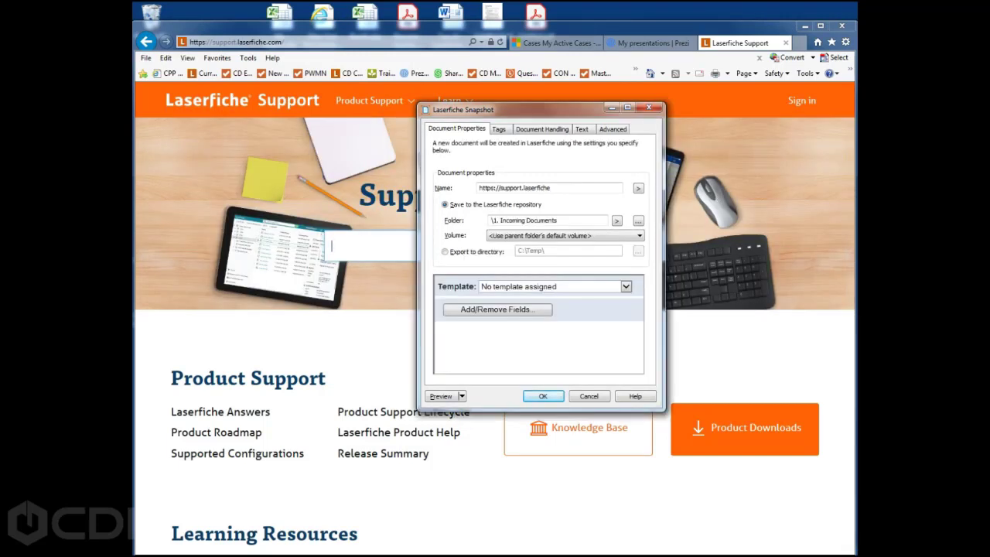
Review the snapshot's name and destination folder, and assign it the HR - Employee File template
{"action": "left_click_drag", "start_coordinate": [552, 188], "coordinate": [478, 188]}
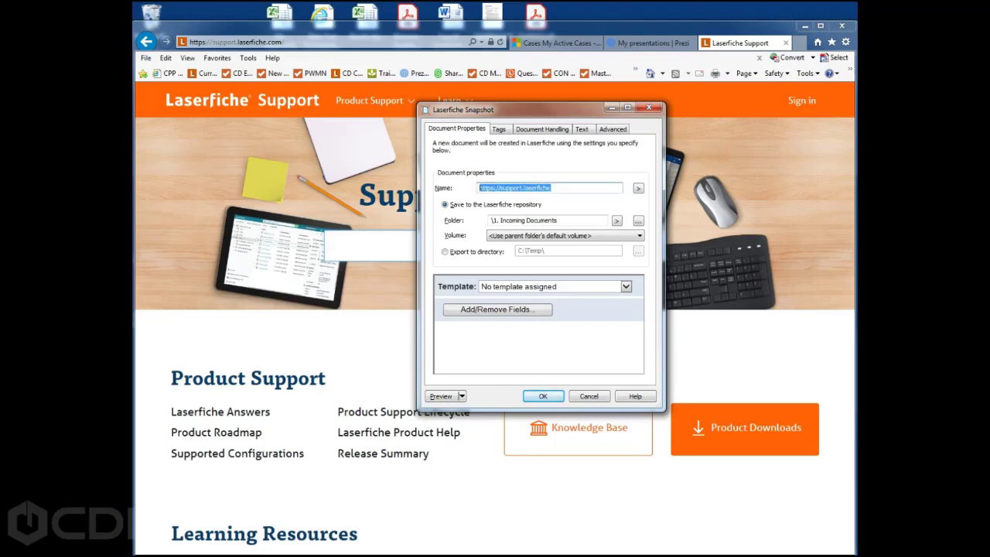
{"action": "left_click", "coordinate": [548, 220]}
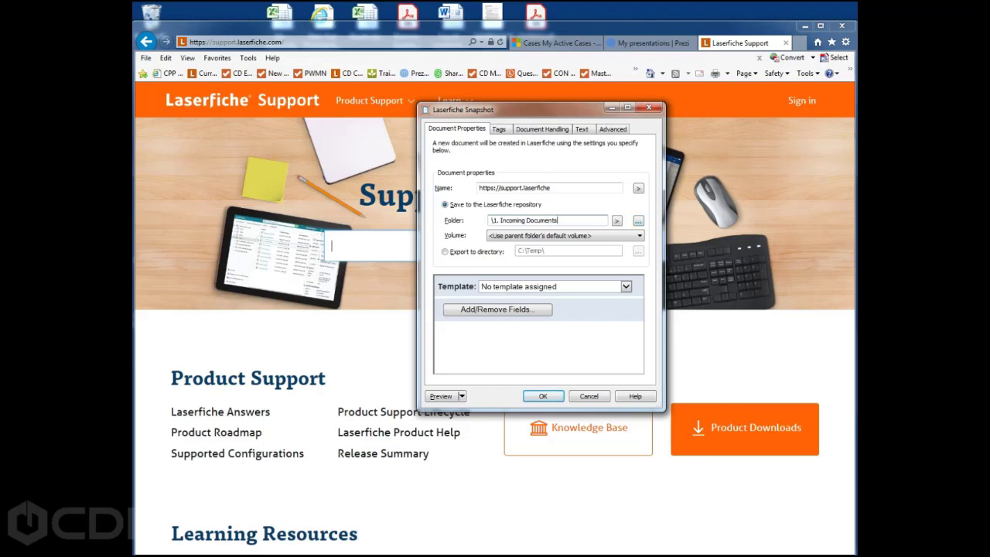
{"action": "left_click", "coordinate": [626, 286]}
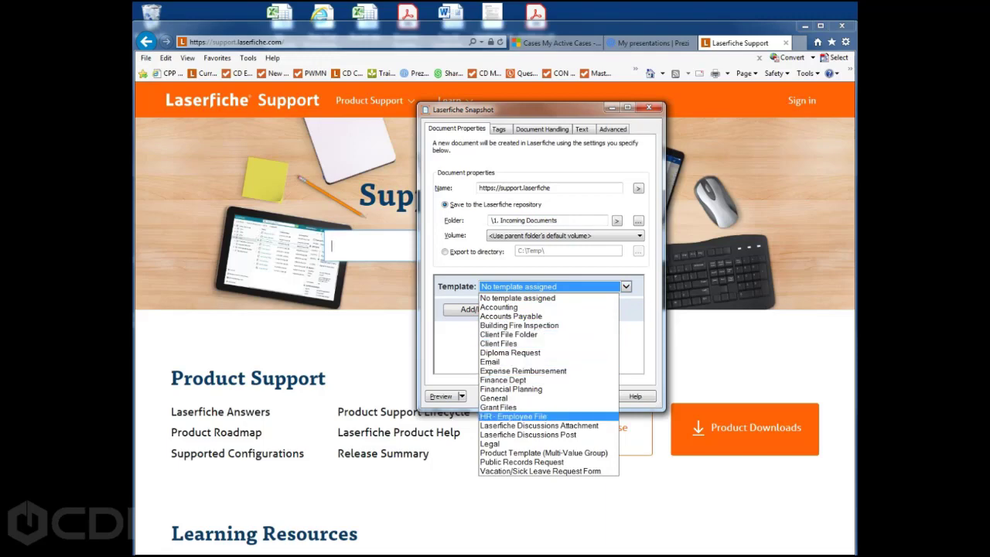
{"action": "left_click", "coordinate": [513, 416]}
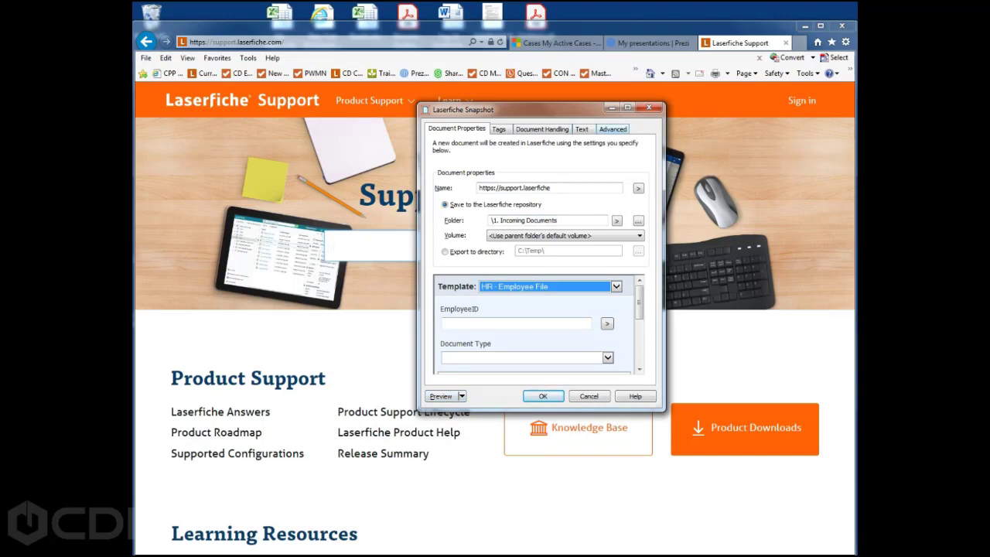
Examine the snapshot's connection and profile, document handling, and text extraction settings
{"action": "left_click", "coordinate": [612, 128]}
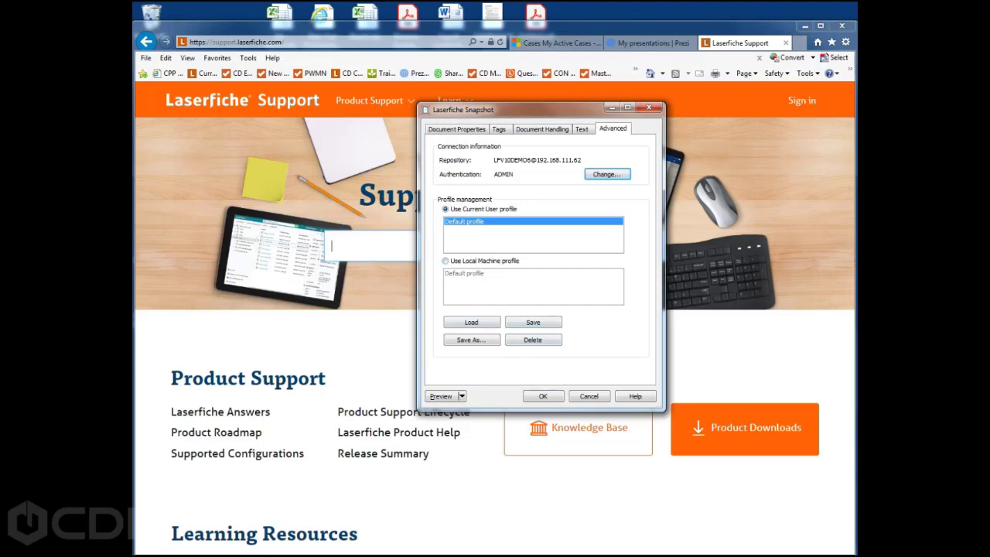
{"action": "left_click", "coordinate": [542, 128]}
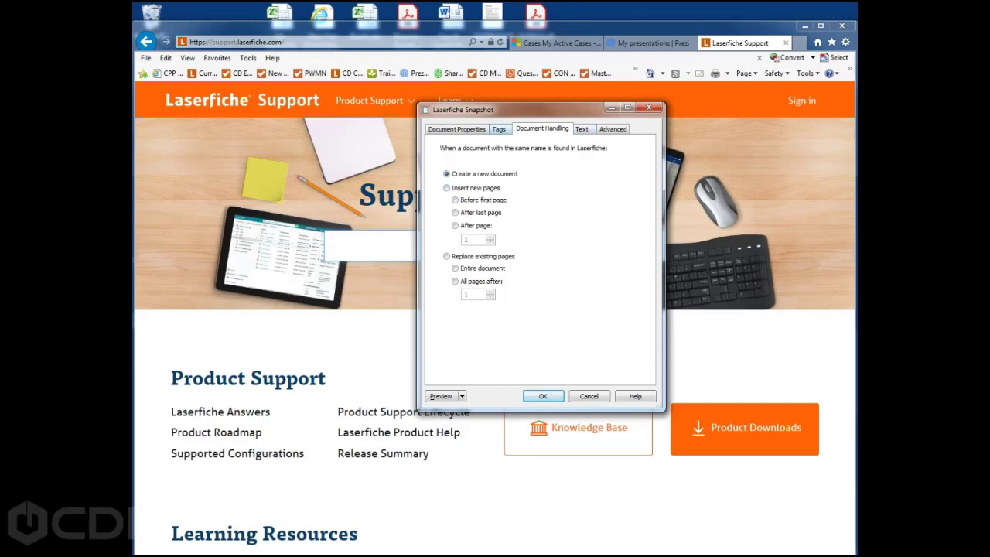
{"action": "left_click", "coordinate": [582, 128]}
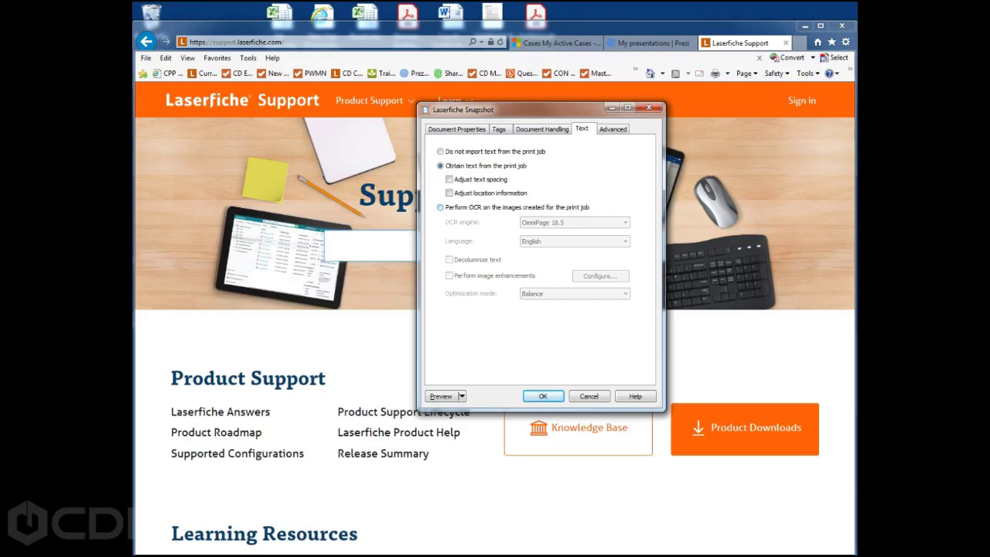
{"action": "left_click", "coordinate": [456, 128]}
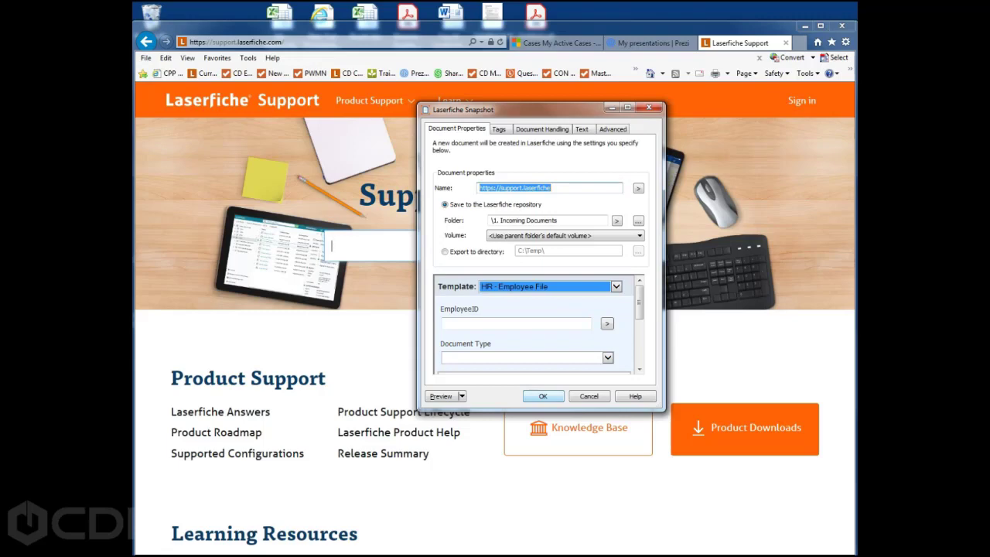
{"action": "left_click", "coordinate": [543, 396]}
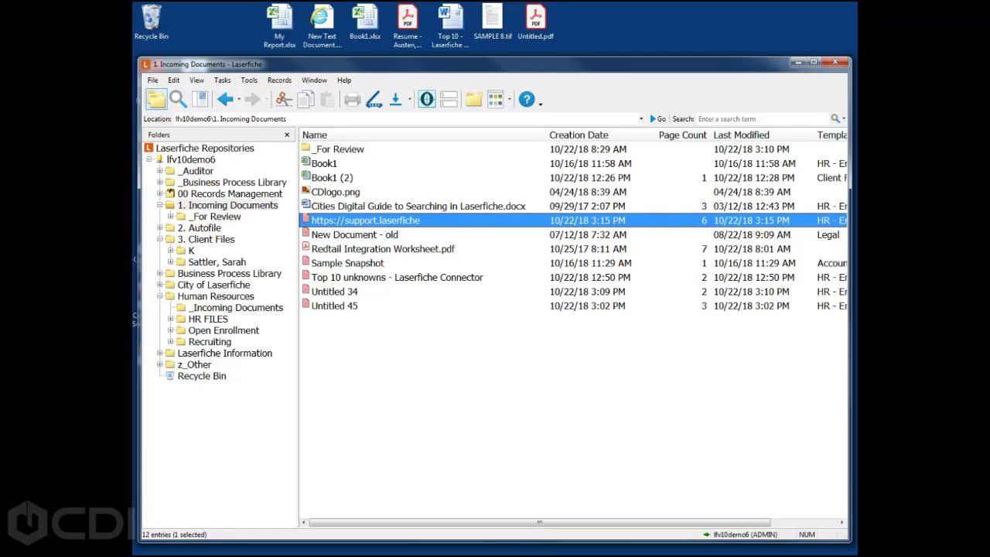
{"action": "key", "text": "Return"}
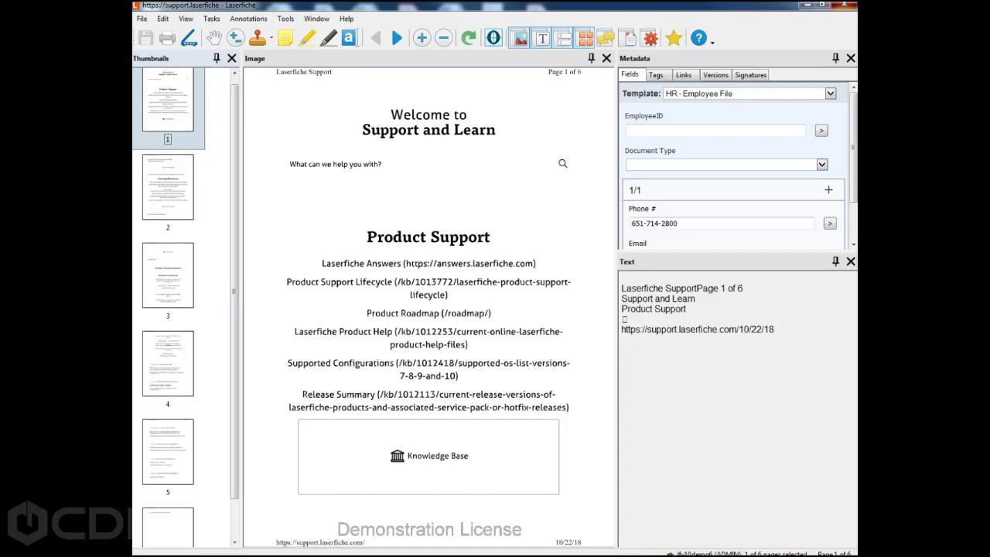
Close the support page snapshot and open the Untitled 34 document from the 1. Incoming Documents folder
{"action": "left_click", "coordinate": [844, 5]}
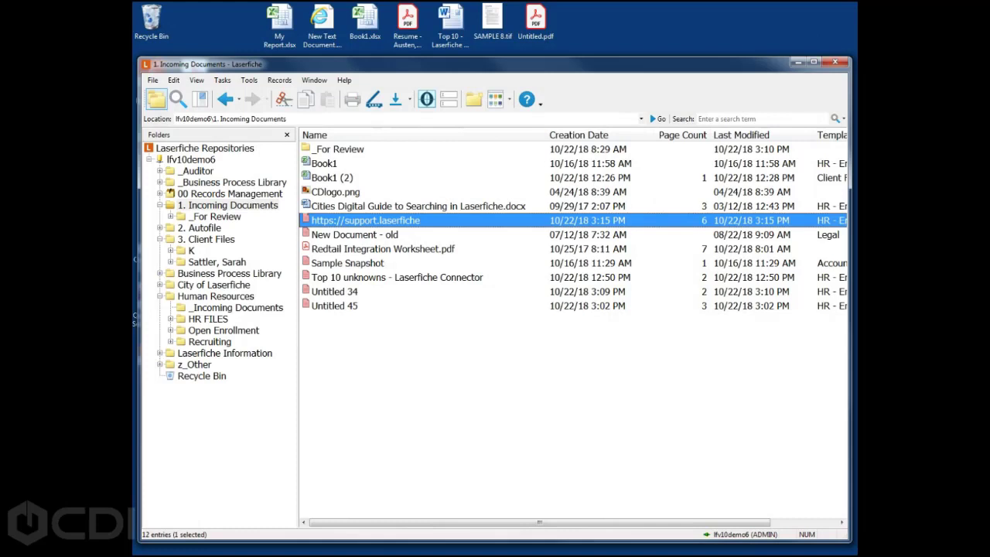
{"action": "left_click", "coordinate": [335, 292]}
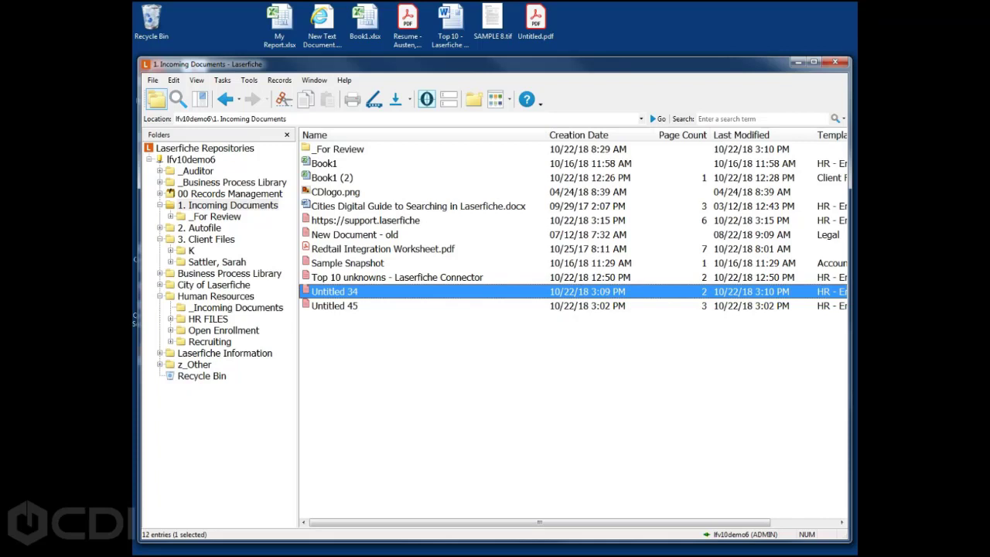
{"action": "key", "text": "Return"}
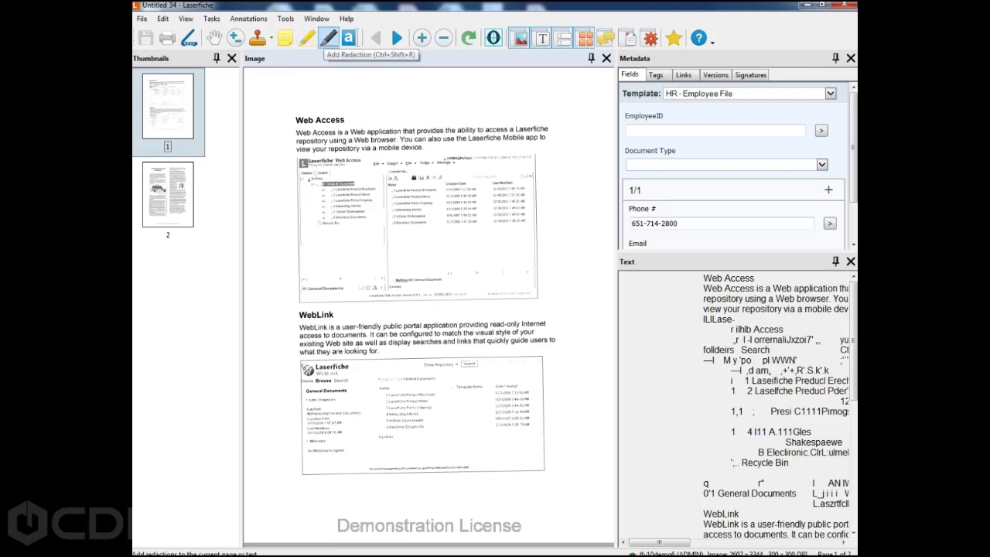
{"action": "left_click", "coordinate": [249, 18]}
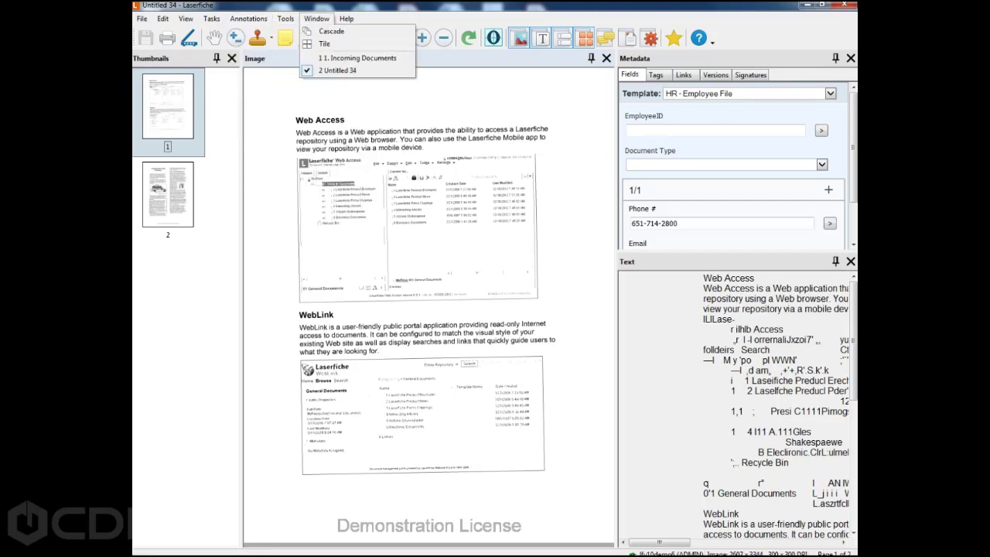
{"action": "left_click", "coordinate": [316, 19]}
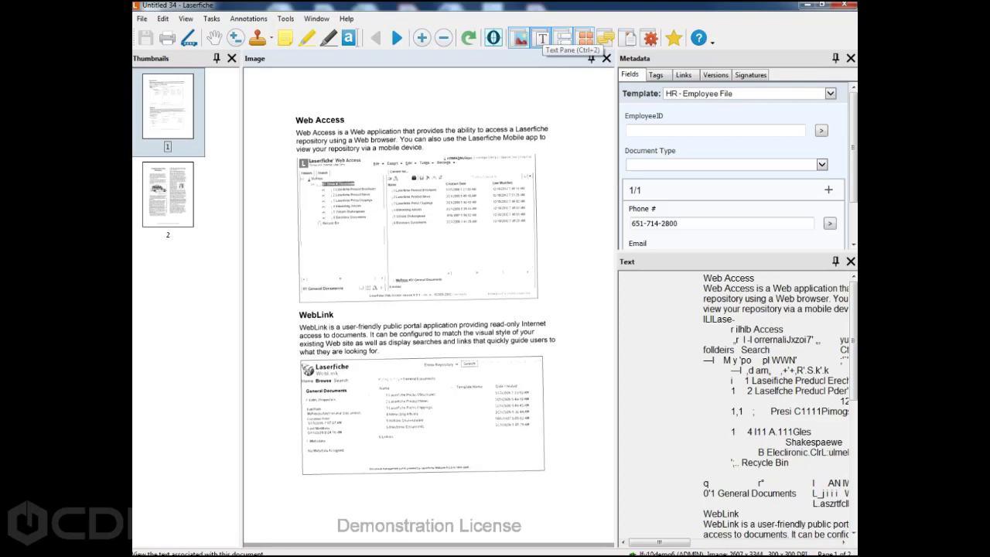
Hide the document's text pane, and toggle the image and metadata panes off and back on
{"action": "left_click", "coordinate": [541, 38]}
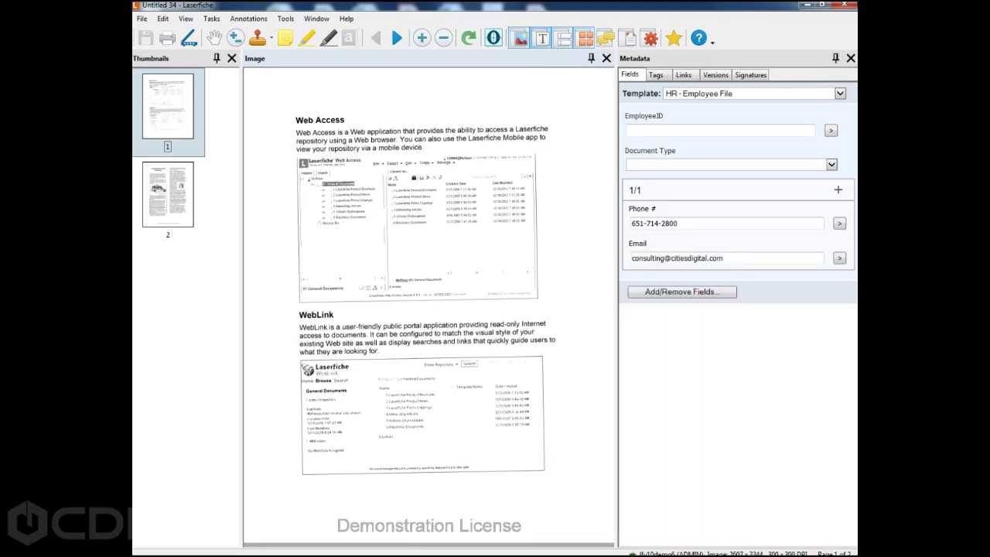
{"action": "left_click", "coordinate": [520, 37]}
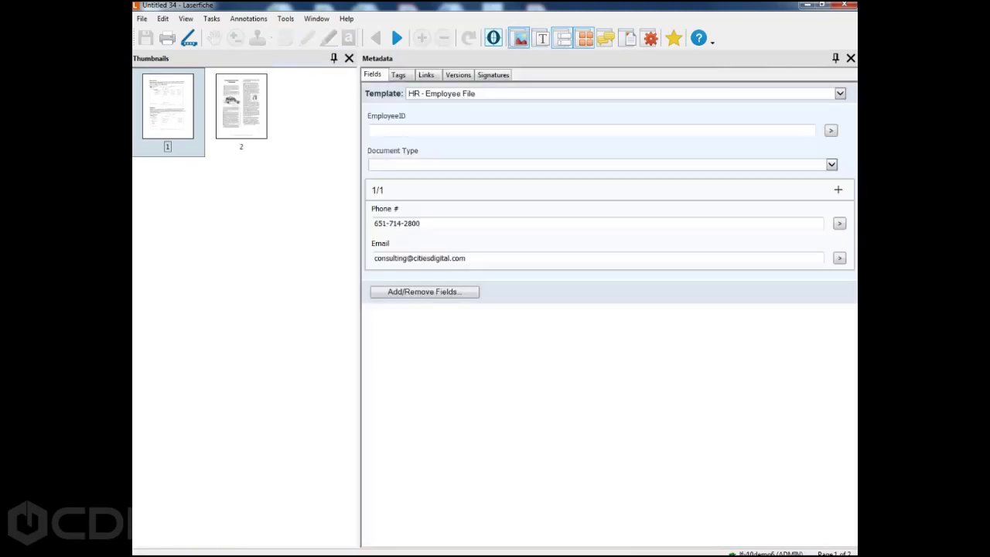
{"action": "left_click", "coordinate": [520, 38]}
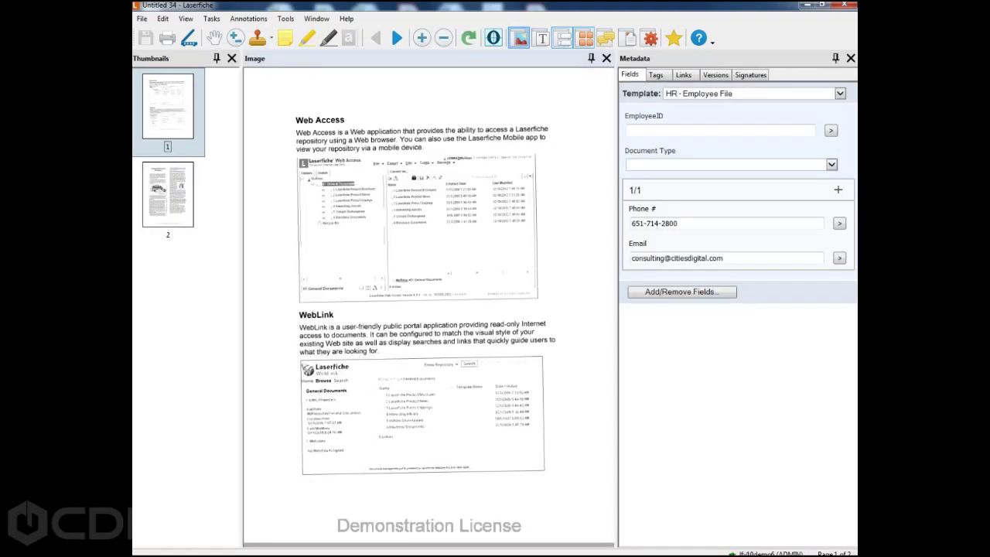
{"action": "left_click", "coordinate": [563, 38]}
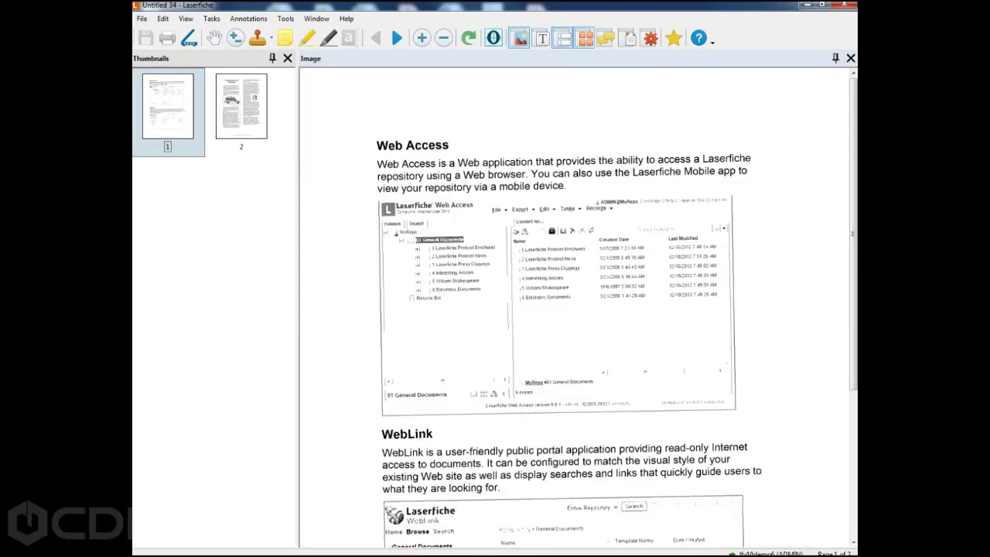
{"action": "left_click", "coordinate": [564, 38]}
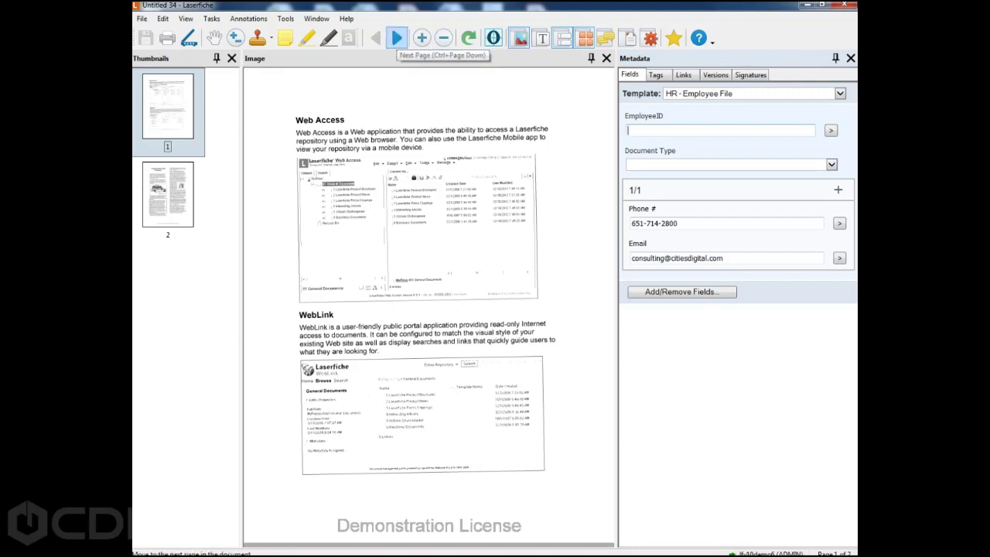
Go to page 2 and examine its title and second column at closer zoom, returning to the full-page view
{"action": "left_click", "coordinate": [396, 38]}
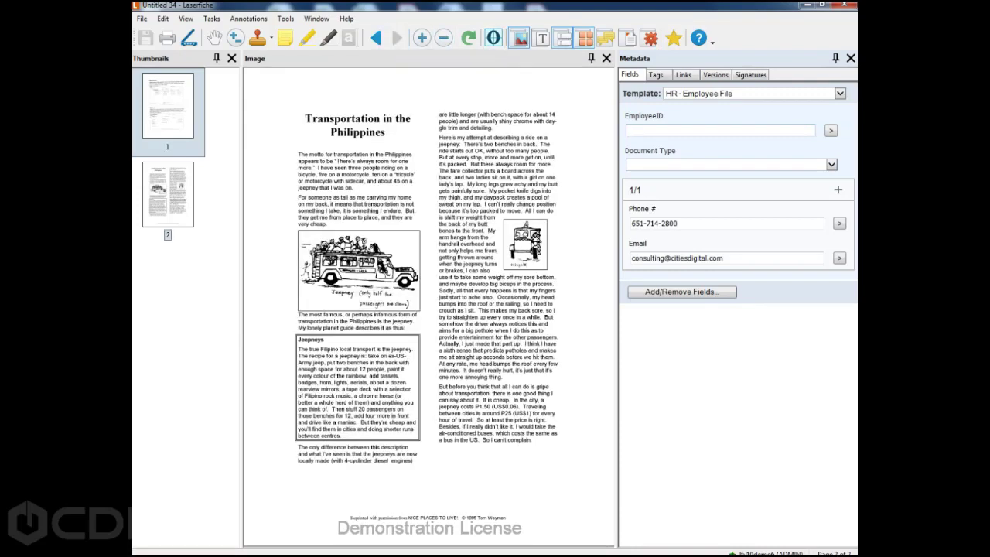
{"action": "left_click_drag", "start_coordinate": [295, 106], "coordinate": [417, 170]}
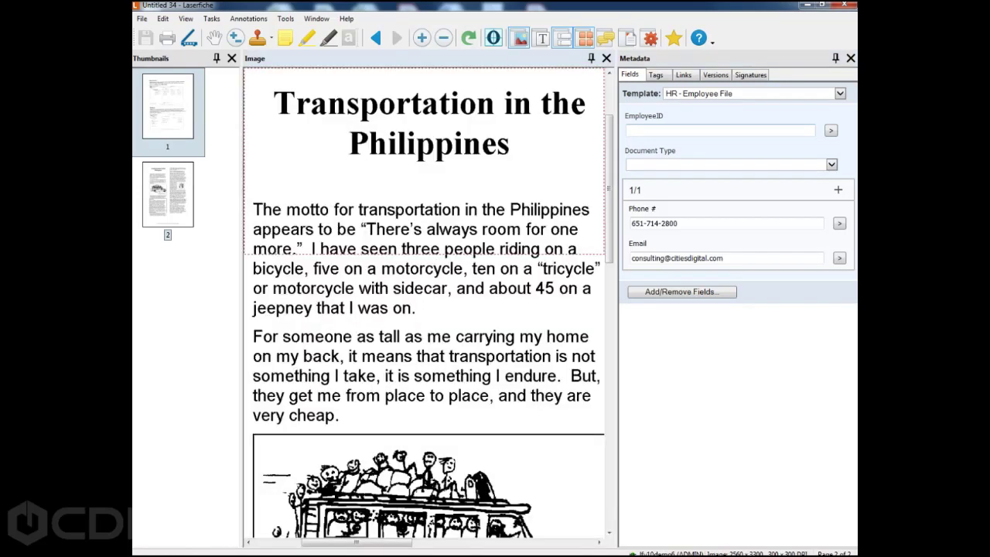
{"action": "double_click", "coordinate": [417, 169]}
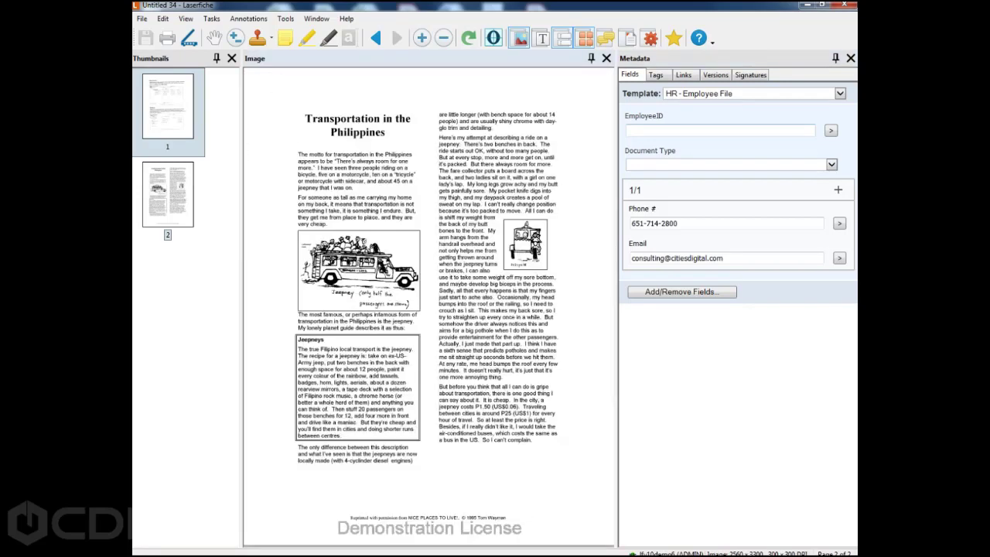
{"action": "left_click_drag", "start_coordinate": [438, 110], "coordinate": [557, 152]}
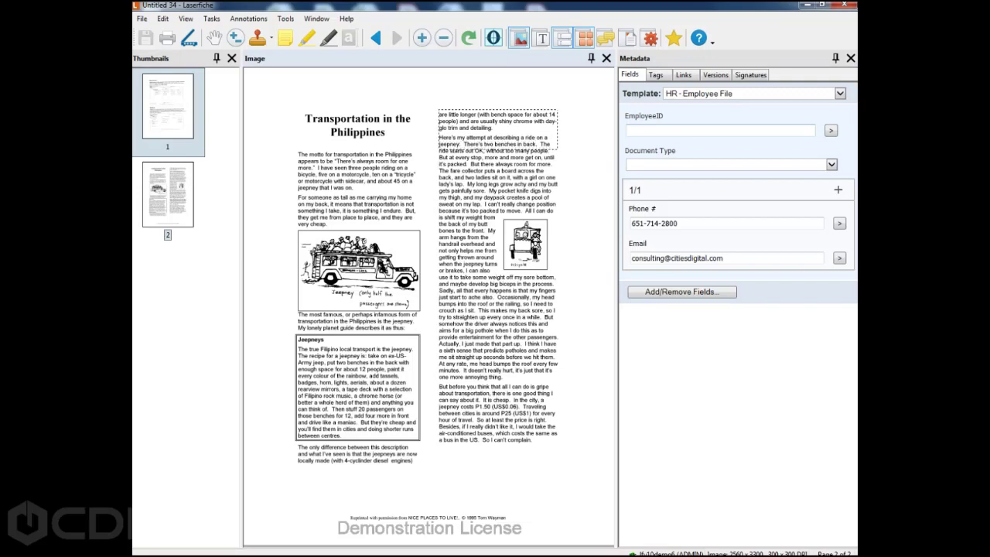
{"action": "double_click", "coordinate": [557, 152]}
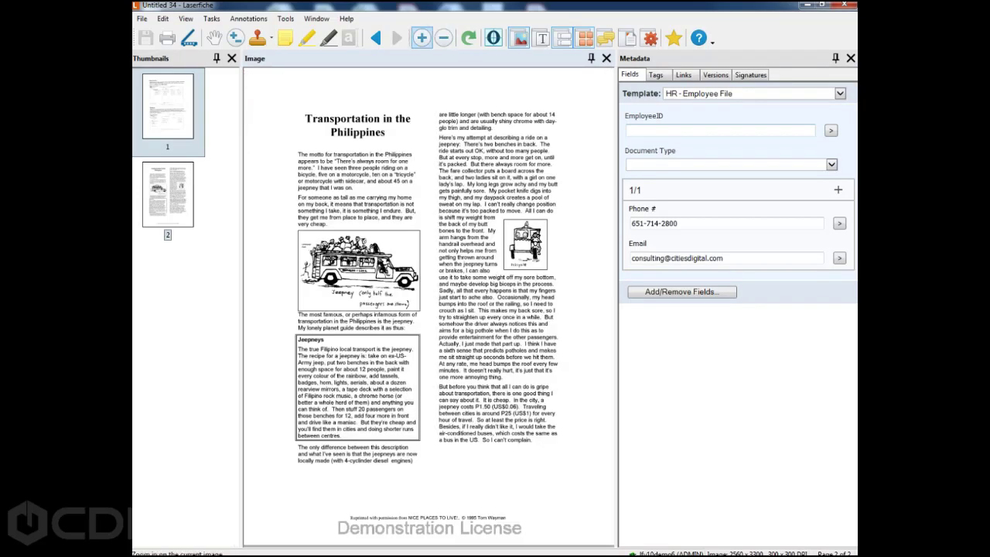
{"action": "left_click", "coordinate": [422, 37]}
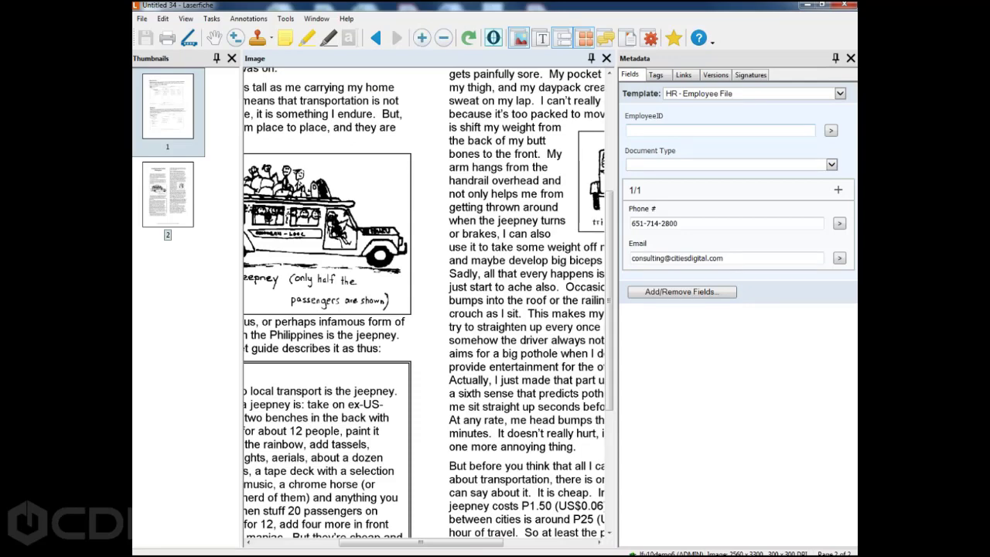
{"action": "left_click", "coordinate": [444, 37]}
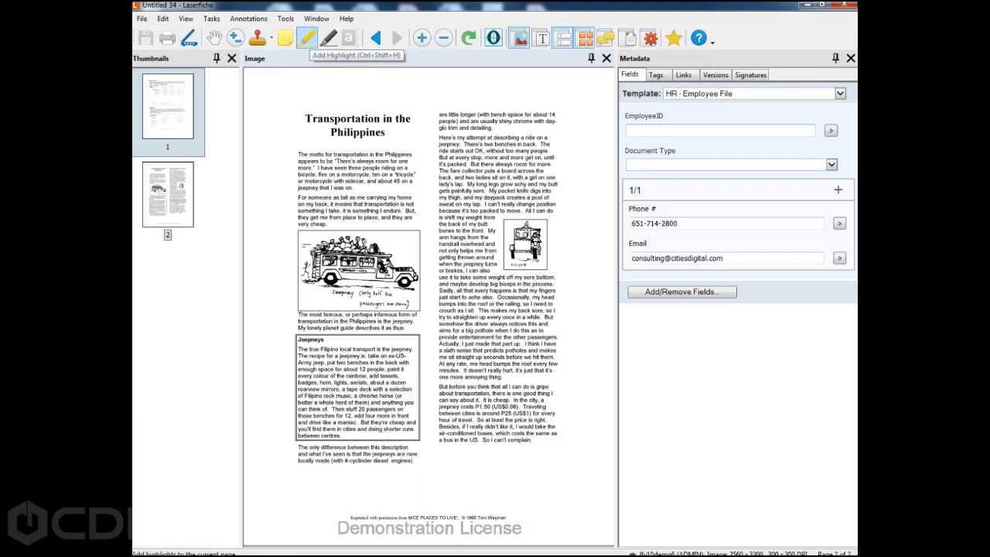
Highlight the title Transportation in the Philippines on page 2, and review the highlight's fill color and metadata properties without changing them
{"action": "left_click", "coordinate": [307, 37]}
{"action": "left_click_drag", "start_coordinate": [295, 110], "coordinate": [415, 144]}
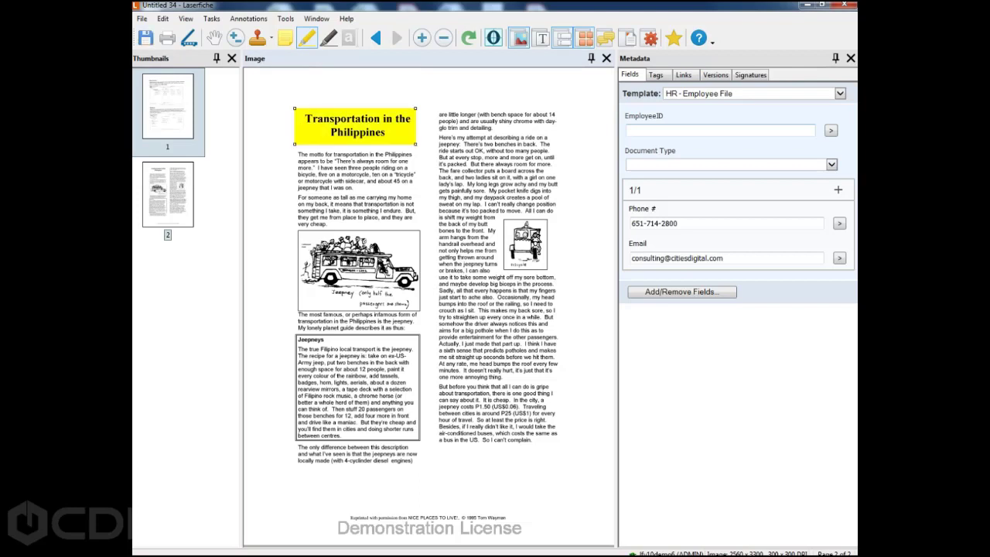
{"action": "right_click", "coordinate": [385, 131]}
{"action": "left_click", "coordinate": [410, 139]}
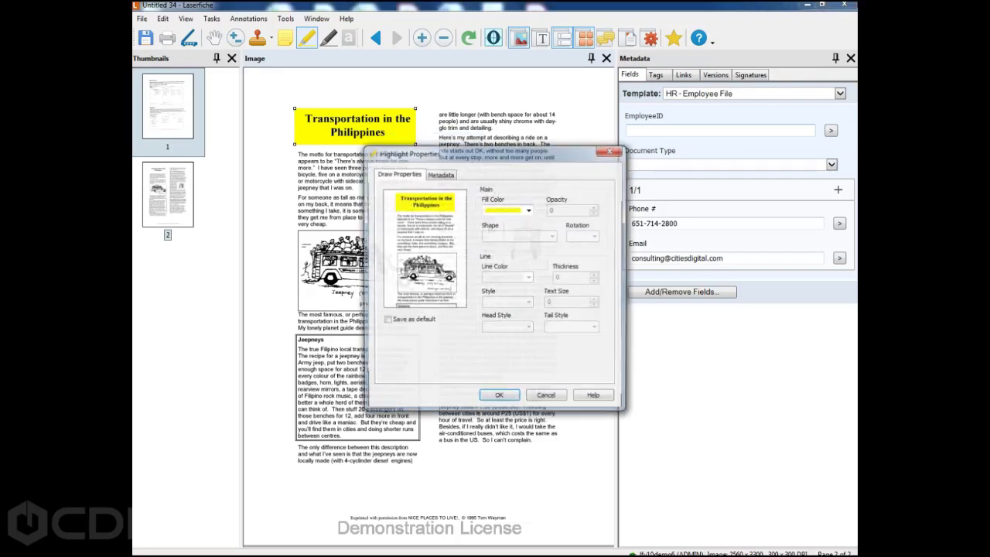
{"action": "left_click", "coordinate": [529, 210]}
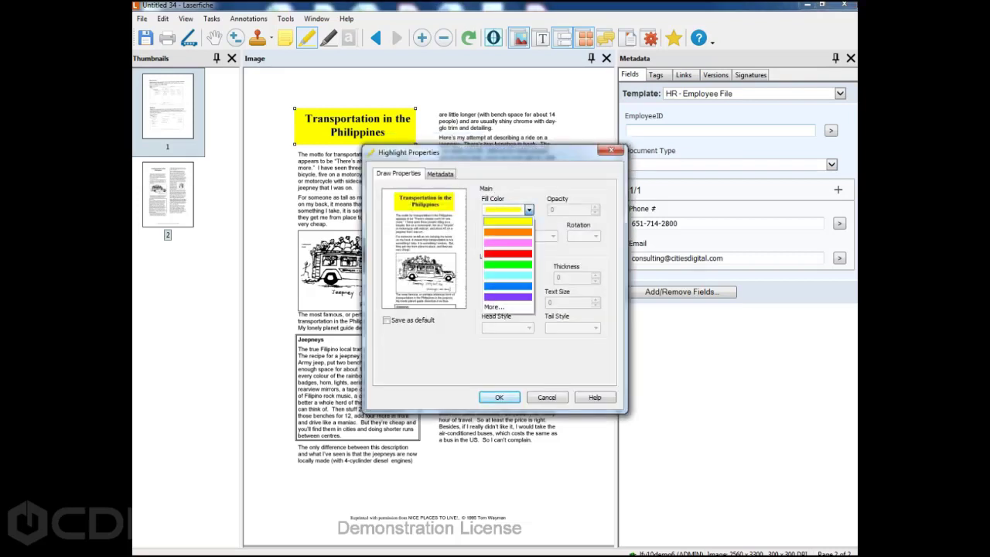
{"action": "left_click", "coordinate": [529, 210]}
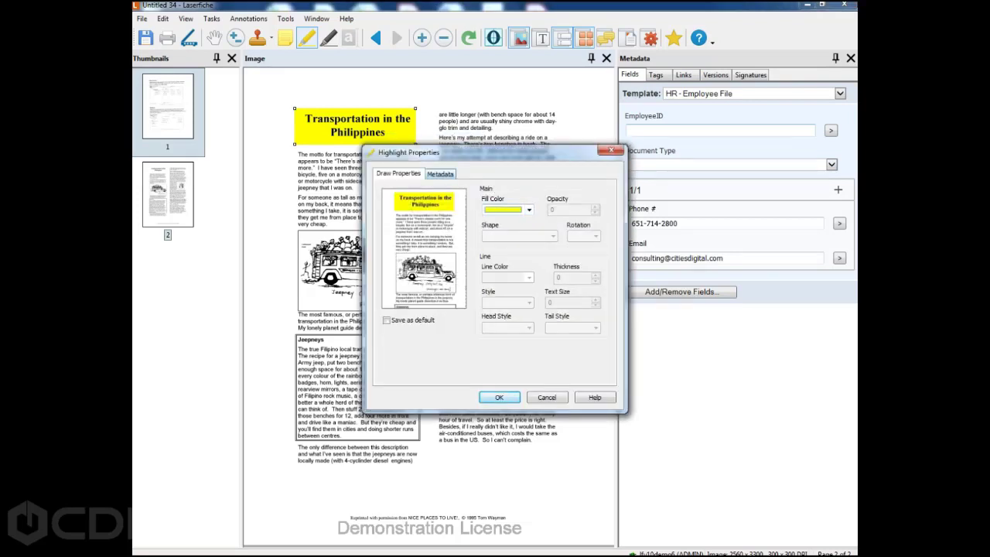
{"action": "left_click", "coordinate": [440, 174]}
{"action": "left_click", "coordinate": [433, 260]}
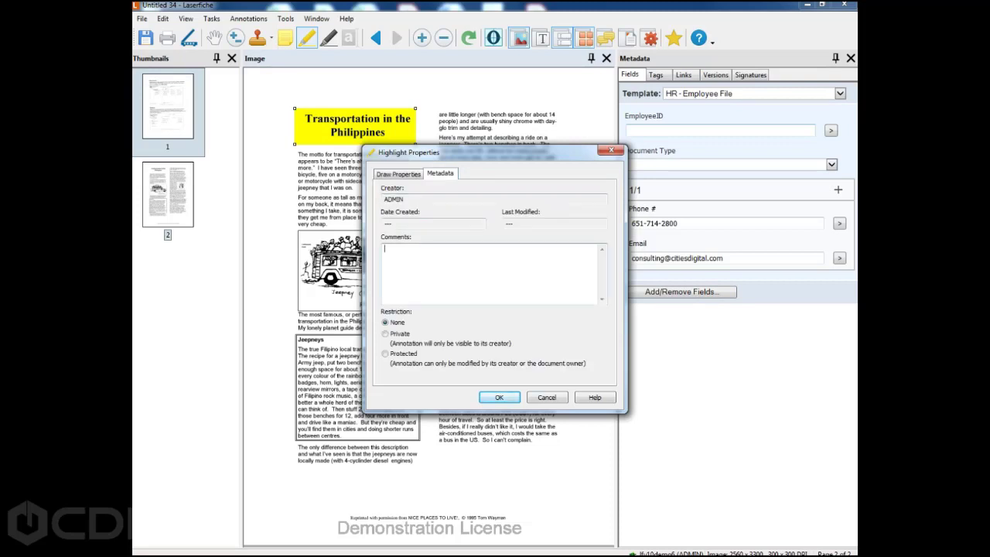
{"action": "left_click", "coordinate": [547, 397]}
Redact the large jeepney drawing on page 2 with the redaction reason set to (None)
{"action": "left_click", "coordinate": [329, 38]}
{"action": "left_click_drag", "start_coordinate": [292, 231], "coordinate": [424, 314]}
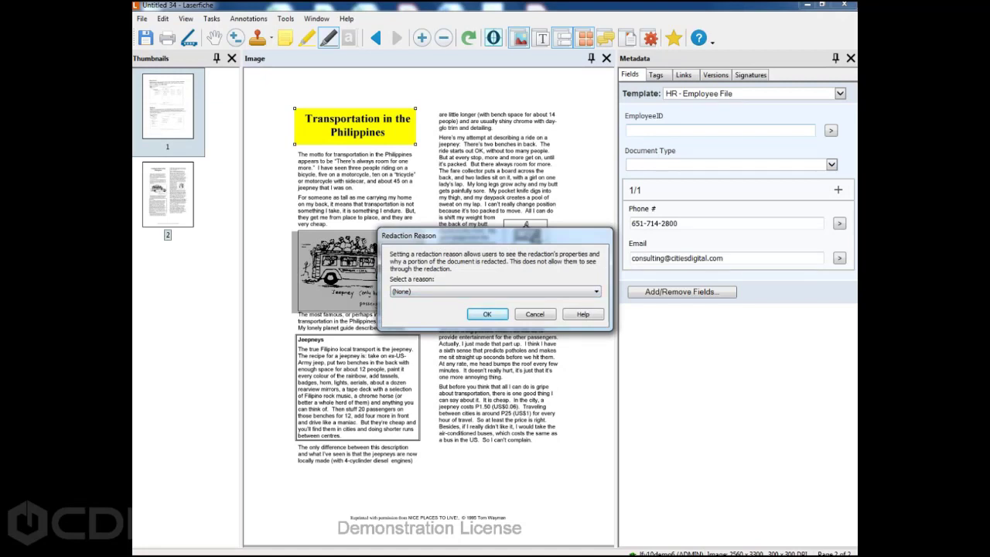
{"action": "key", "text": "Return"}
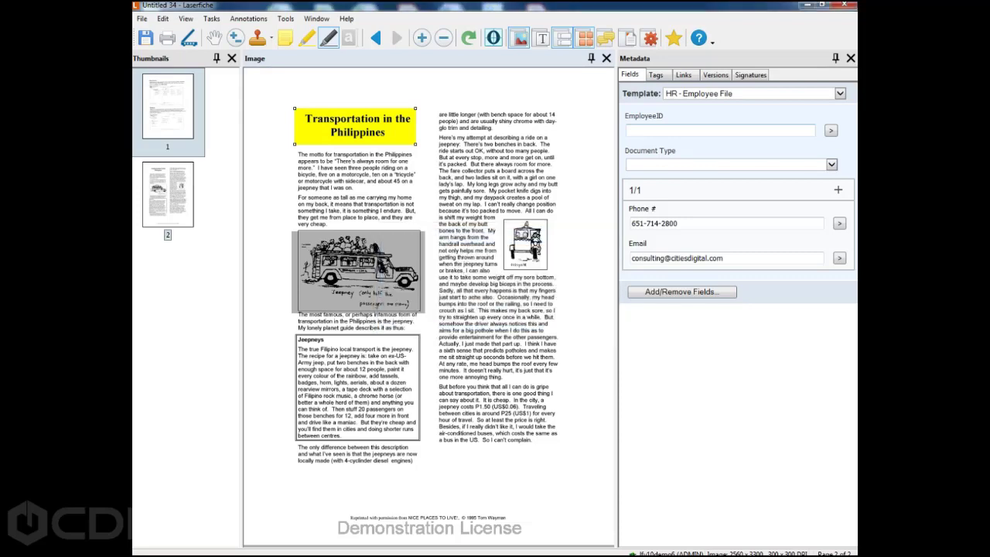
Set the fill color of the jeepney drawing's redaction to white
{"action": "right_click", "coordinate": [373, 265]}
{"action": "left_click", "coordinate": [406, 274]}
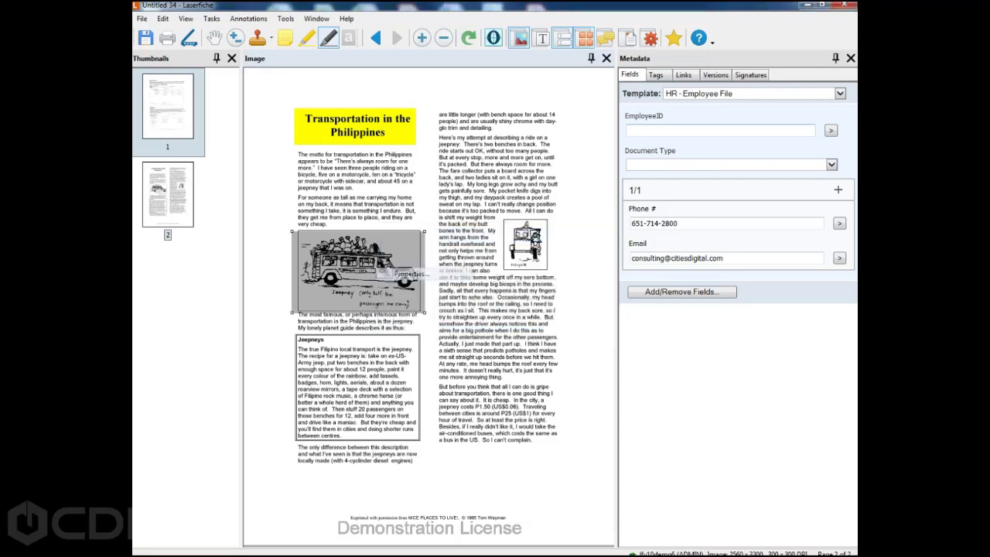
{"action": "left_click", "coordinate": [529, 210]}
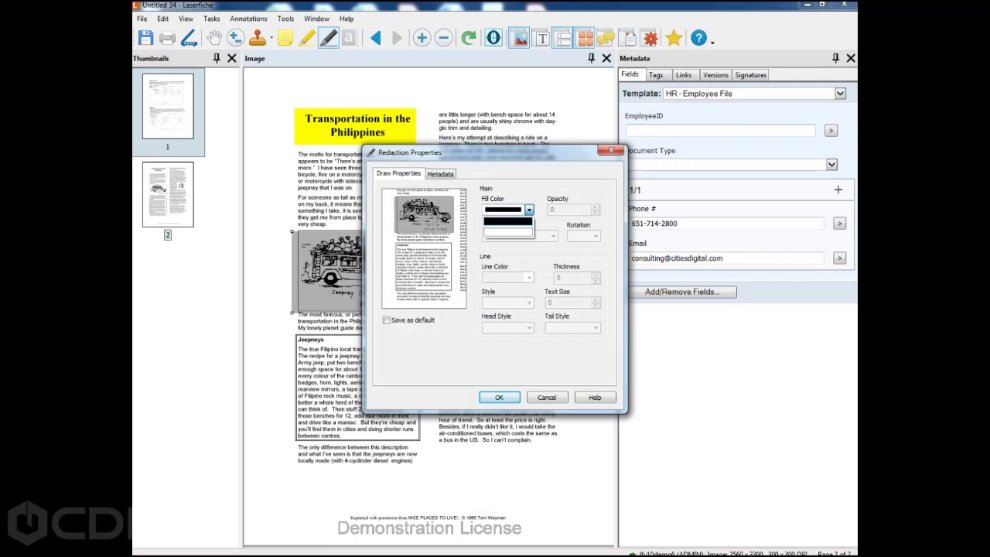
{"action": "left_click", "coordinate": [511, 230]}
{"action": "key", "text": "Return"}
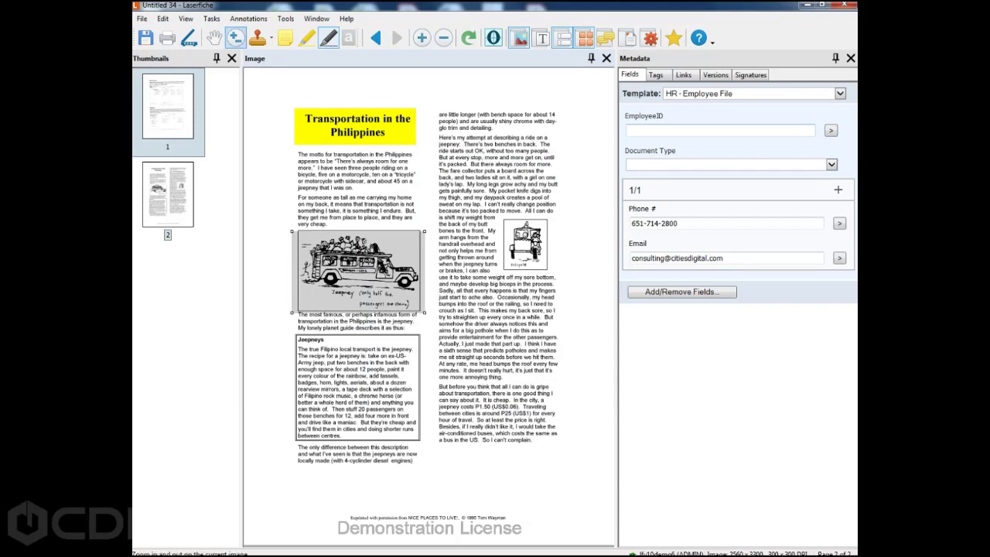
Save the changes to the Untitled 34 document's pages and close it
{"action": "left_click", "coordinate": [145, 37]}
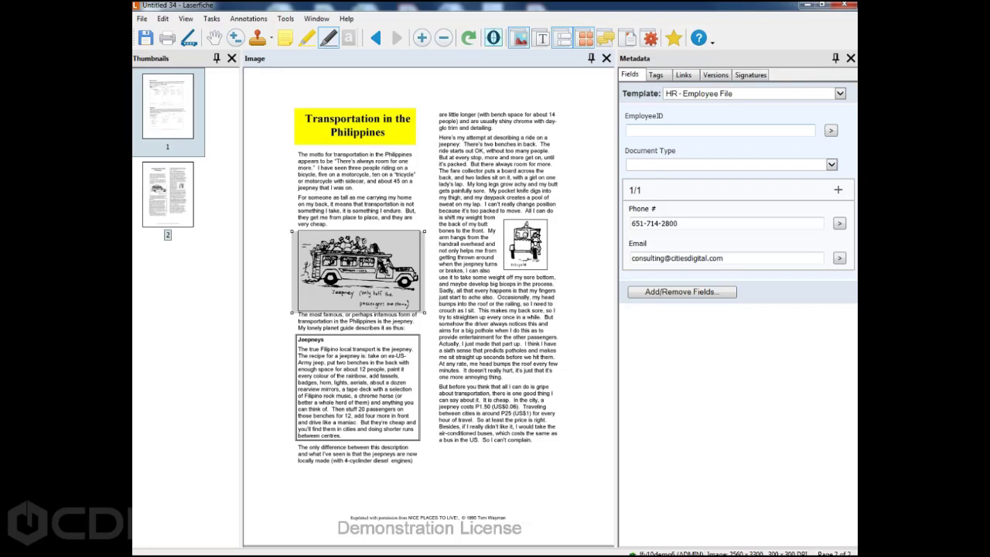
{"action": "left_click", "coordinate": [844, 4]}
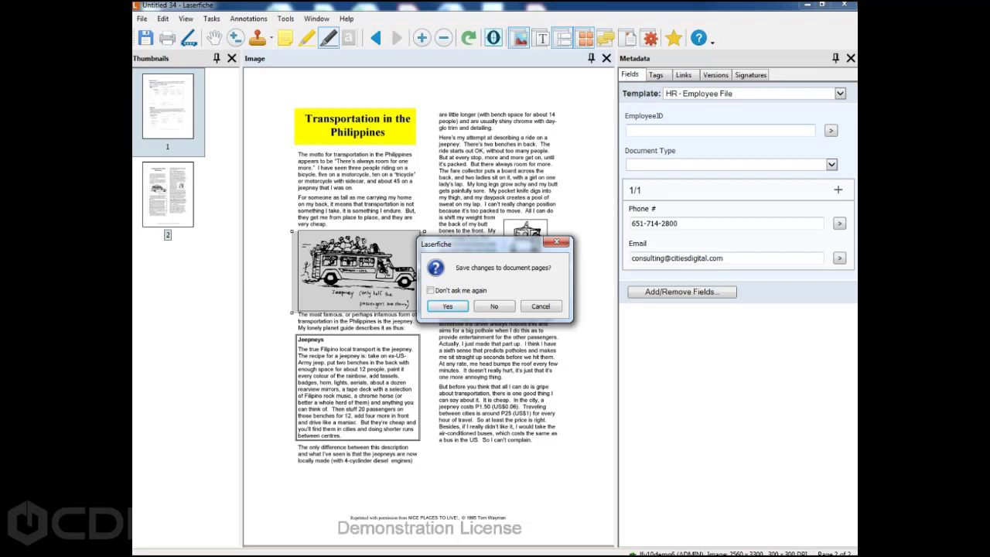
{"action": "key", "text": "Return"}
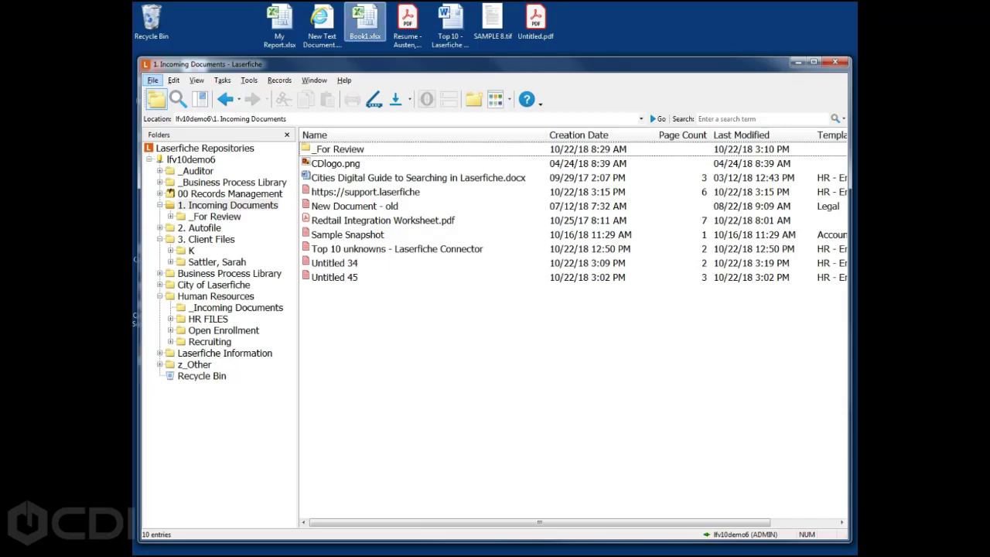
Open Book1.xlsx from the desktop in Excel and show its Laserfiche integration commands
{"action": "left_click", "coordinate": [365, 21]}
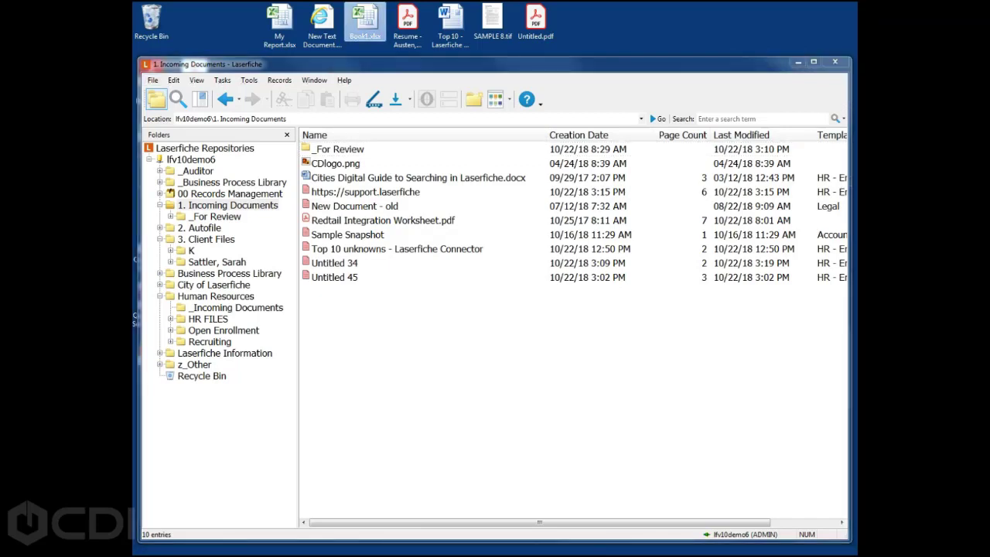
{"action": "double_click", "coordinate": [365, 22]}
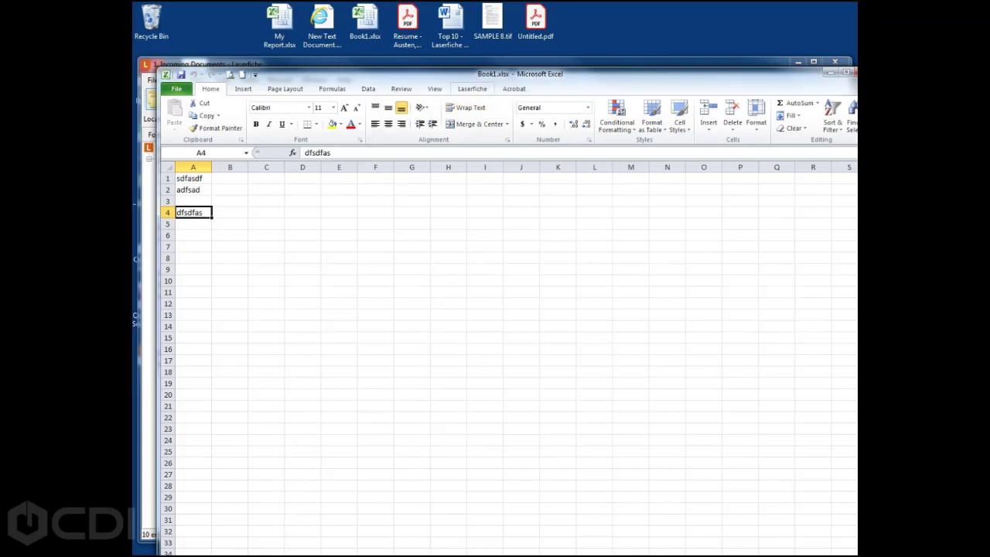
{"action": "left_click", "coordinate": [471, 89]}
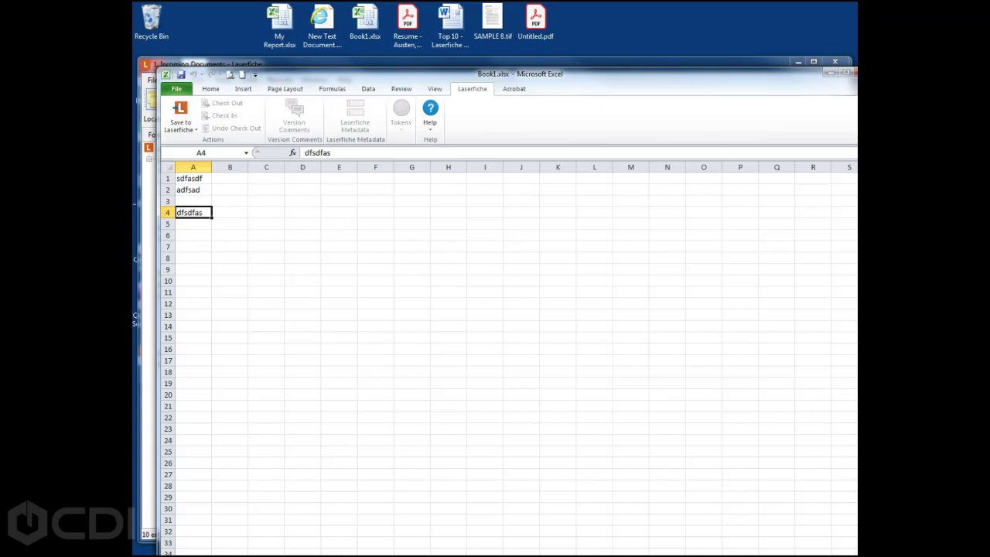
Enter 1231 in cell A5 of the Book1.xlsx worksheet
{"action": "key", "text": "Return"}
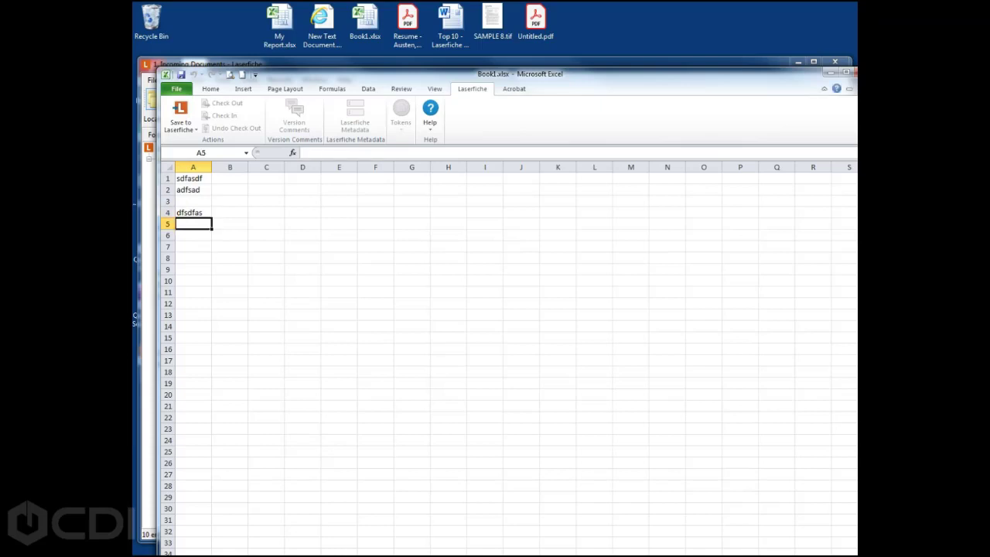
{"action": "type", "text": "1231"}
{"action": "key", "text": "Return"}
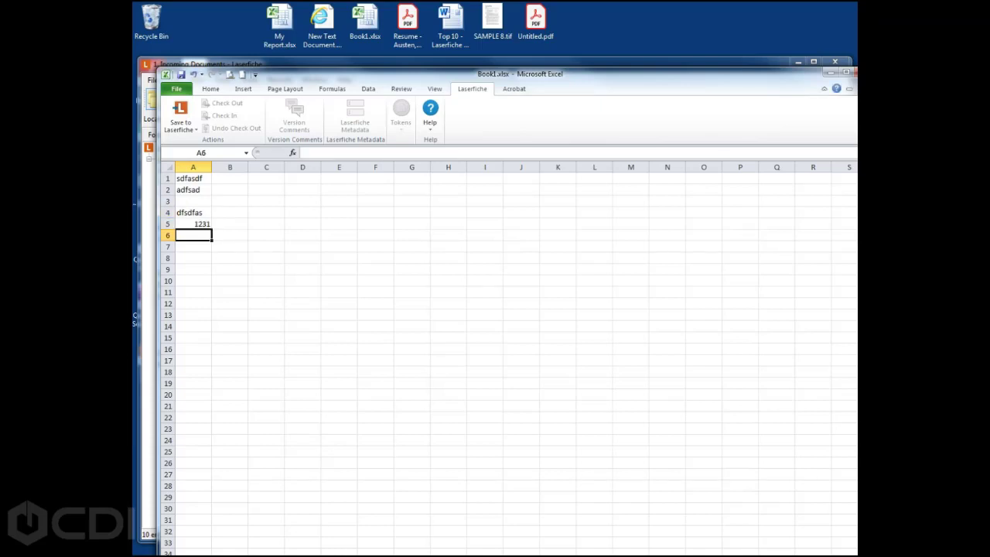
Enter 456456 in cell A6 and start saving the workbook to Laserfiche as a new document
{"action": "type", "text": "456456"}
{"action": "left_click", "coordinate": [266, 201]}
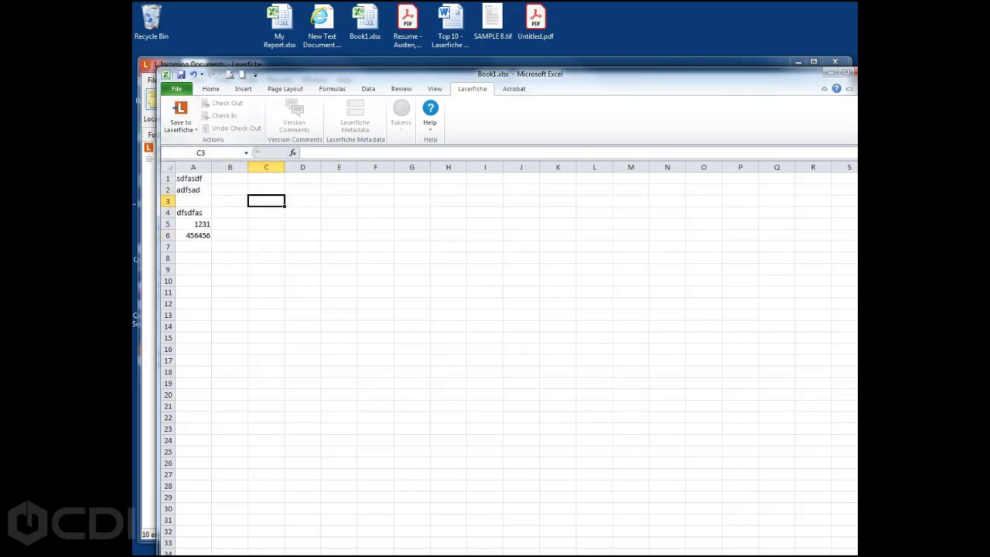
{"action": "left_click", "coordinate": [180, 123]}
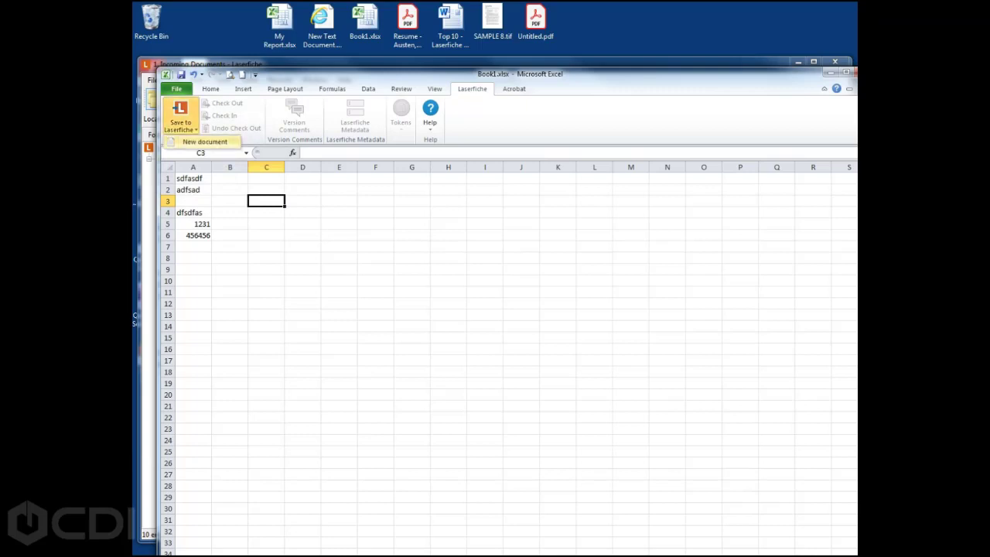
{"action": "left_click", "coordinate": [205, 142]}
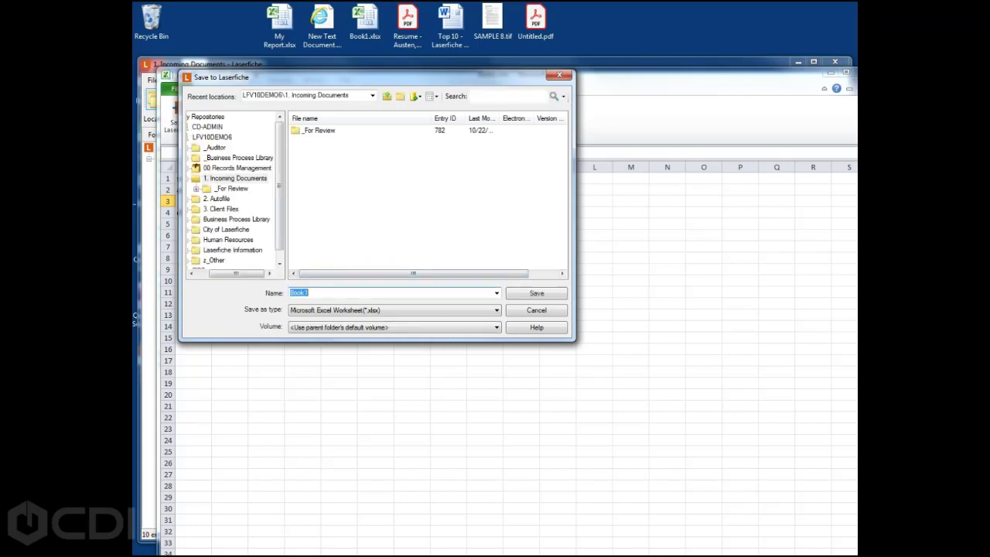
Name the new Laserfiche document Excel Doc 1 and save it in the 1. Incoming Documents folder
{"action": "left_click", "coordinate": [310, 293]}
{"action": "key", "text": "BackSpace"}
{"action": "key", "text": "BackSpace"}
{"action": "key", "text": "BackSpace"}
{"action": "key", "text": "BackSpace"}
{"action": "key", "text": "BackSpace"}
{"action": "type", "text": "Excel Doc 1"}
{"action": "key", "text": "Return"}
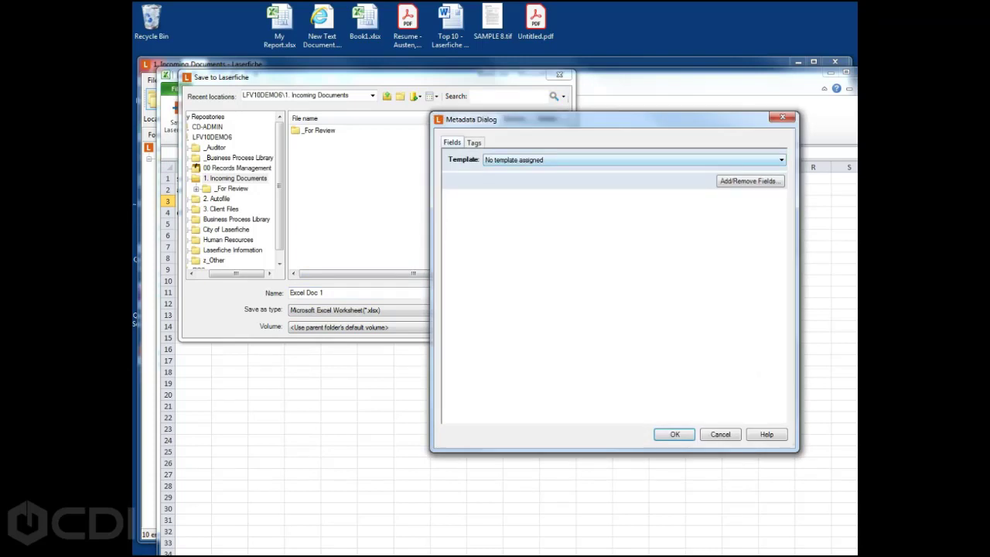
Review the template choices in the metadata and finish saving the document with no template assigned
{"action": "left_click", "coordinate": [781, 160]}
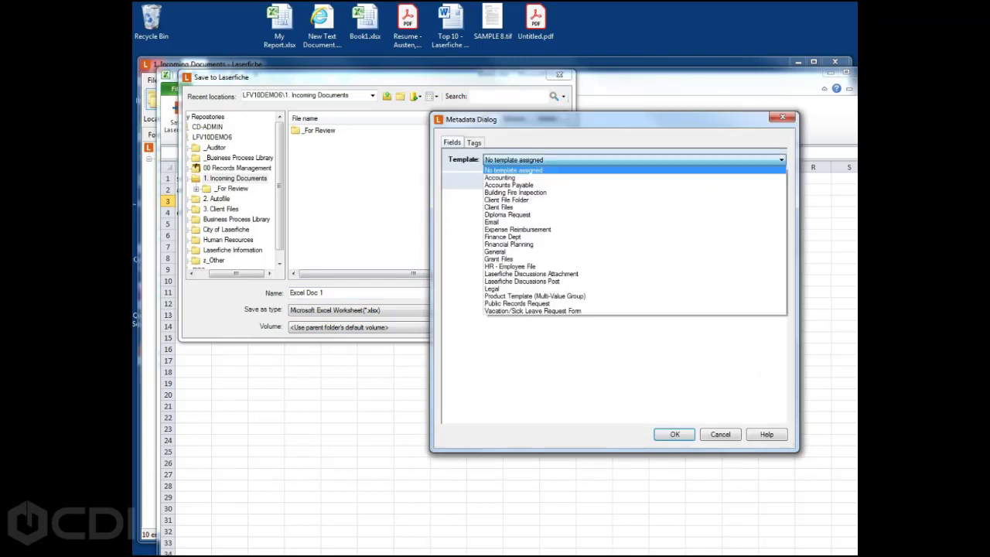
{"action": "left_click", "coordinate": [781, 161]}
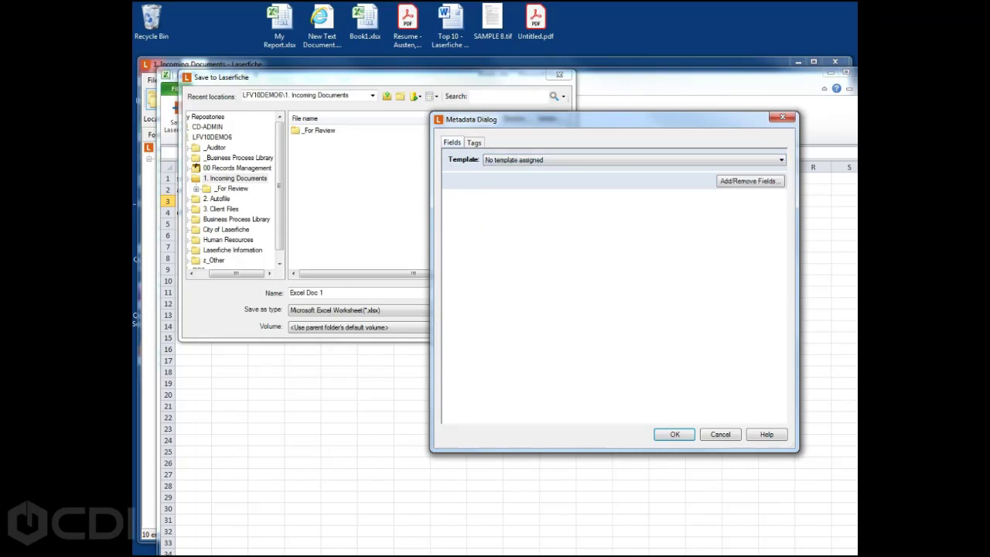
{"action": "left_click", "coordinate": [675, 434]}
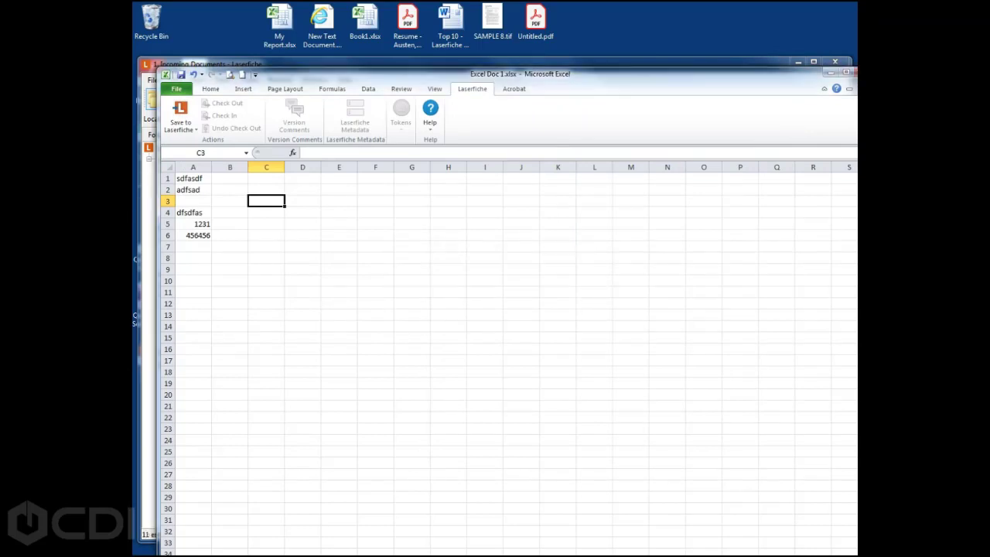
Locate Excel Doc 1 in Laserfiche, and return to Excel to view the choices for saving the document again
{"action": "key", "text": "alt+Tab"}
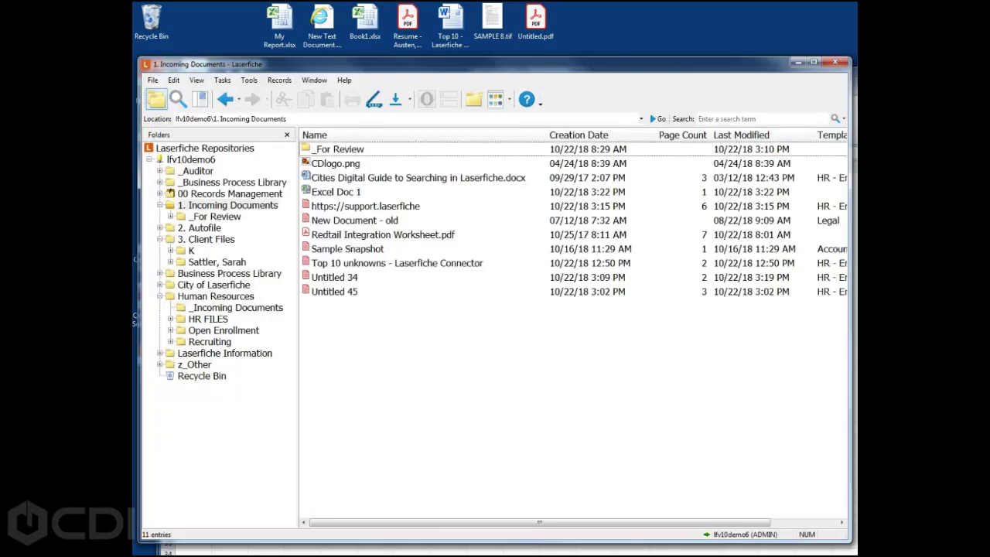
{"action": "left_click", "coordinate": [337, 191]}
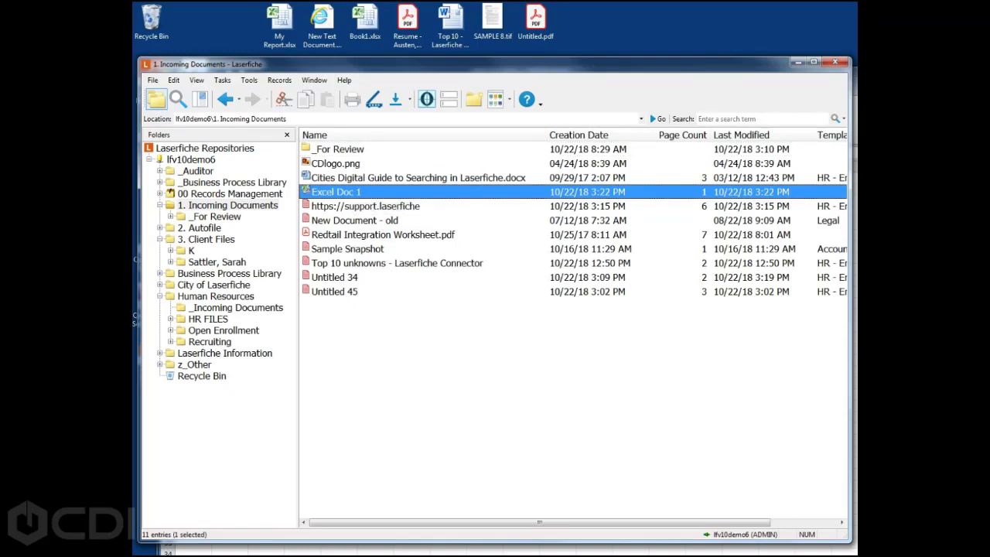
{"action": "key", "text": "alt+Tab"}
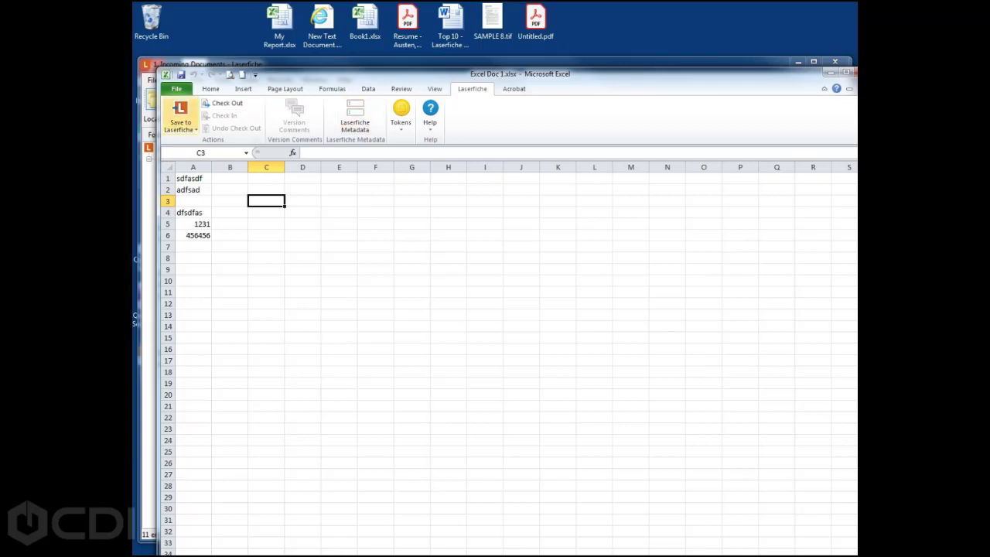
{"action": "left_click", "coordinate": [182, 127]}
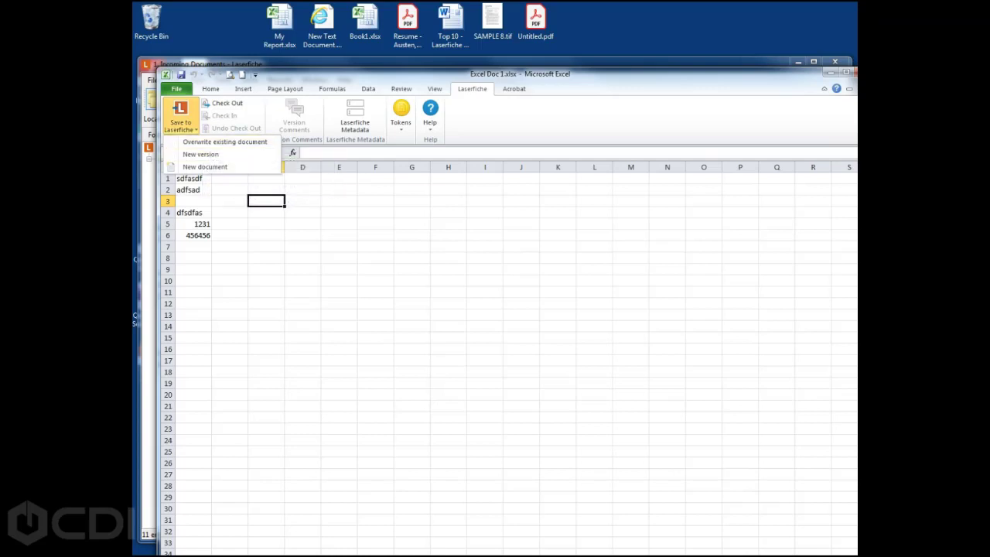
In Excel Doc 1's Laserfiche metadata, assign the HR - Employee File template and set Document Type to Initial Paperwork
{"action": "left_click", "coordinate": [355, 116]}
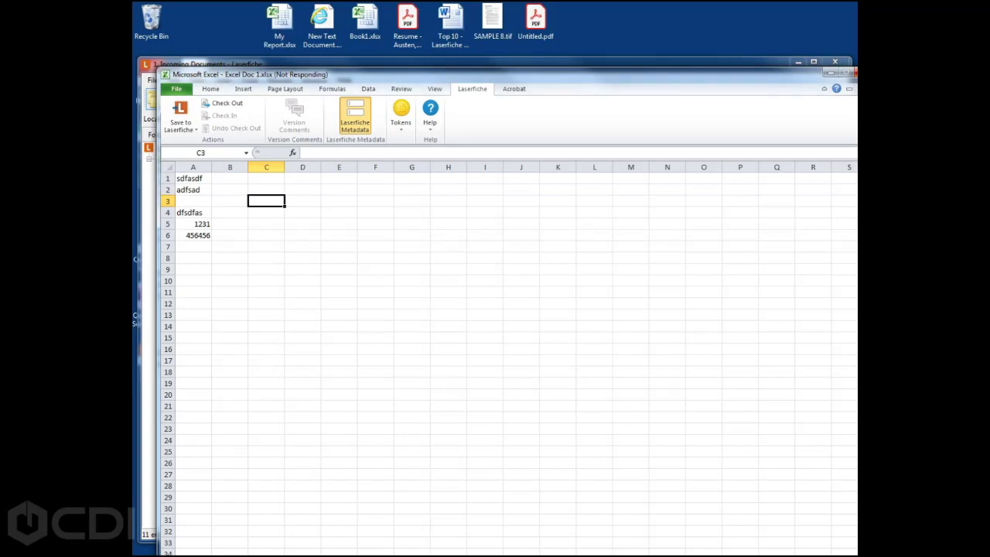
{"action": "left_click", "coordinate": [634, 160]}
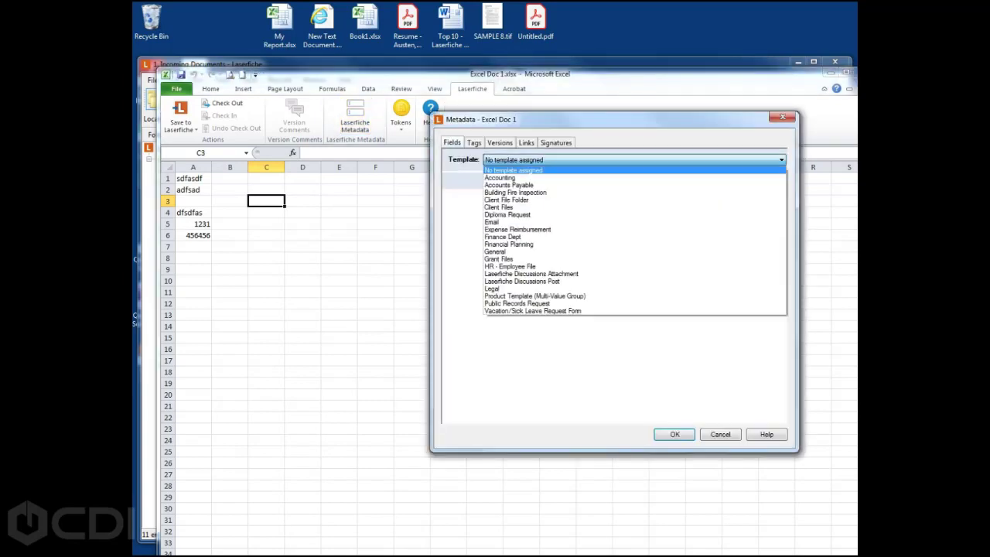
{"action": "left_click", "coordinate": [534, 265]}
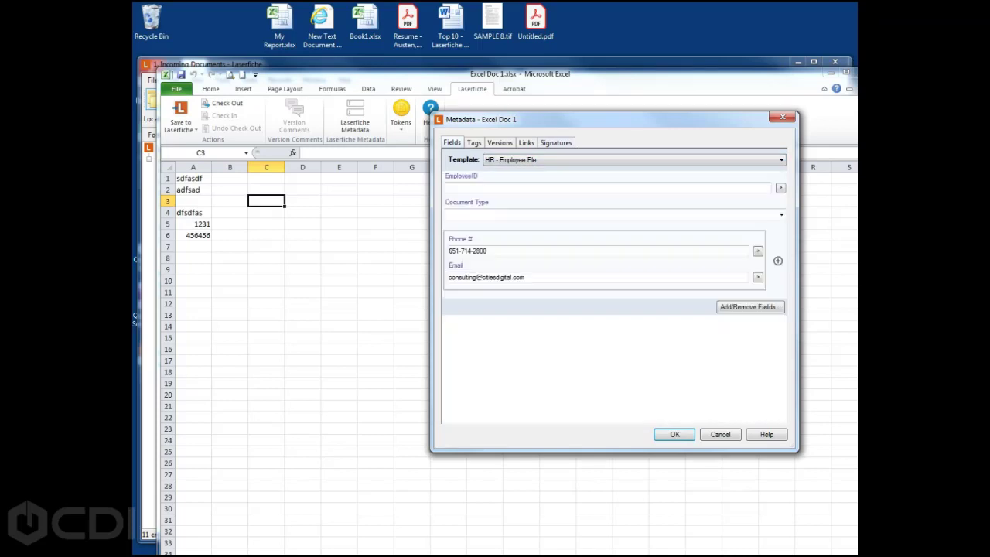
{"action": "left_click", "coordinate": [781, 215]}
{"action": "left_click", "coordinate": [476, 252]}
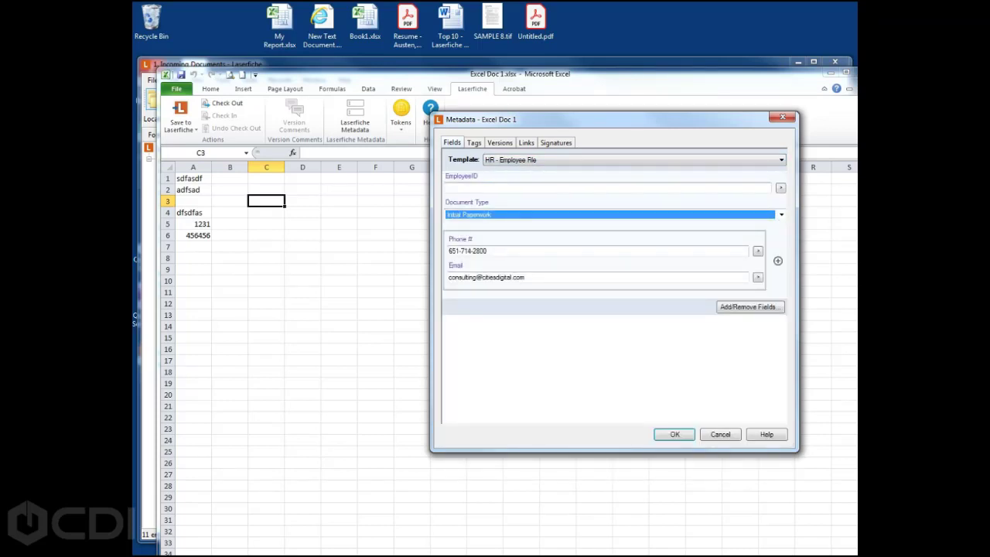
Change the last digit of the metadata's phone number to 1 and save the metadata
{"action": "left_click", "coordinate": [495, 252]}
{"action": "key", "text": "BackSpace"}
{"action": "type", "text": "1"}
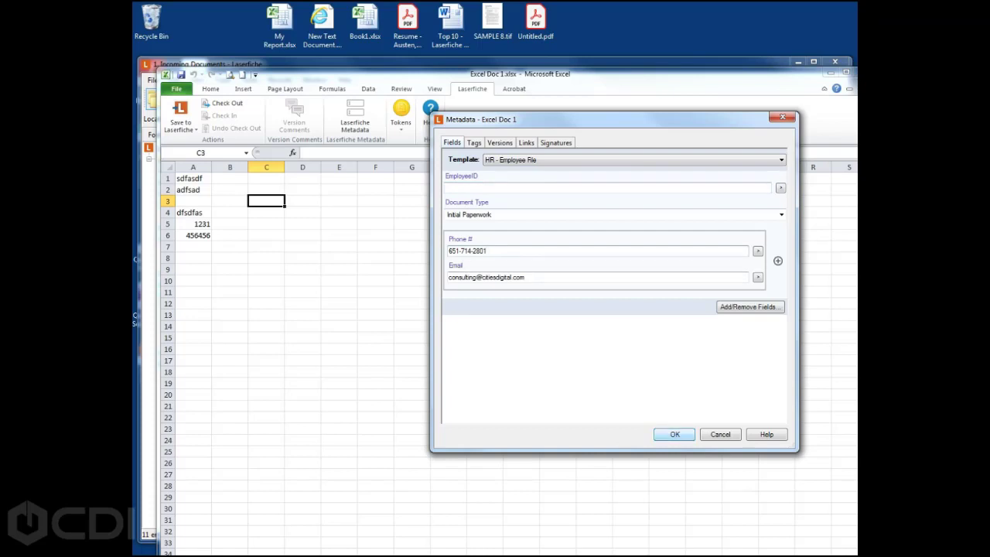
{"action": "key", "text": "Return"}
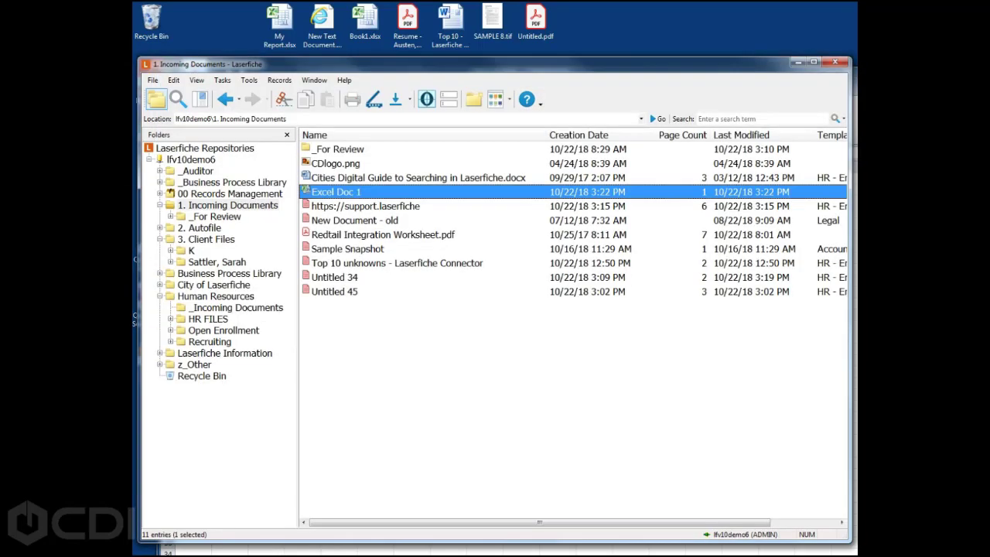
Check the metadata of Excel Doc 1 in the Laserfiche client and close it
{"action": "right_click", "coordinate": [372, 191]}
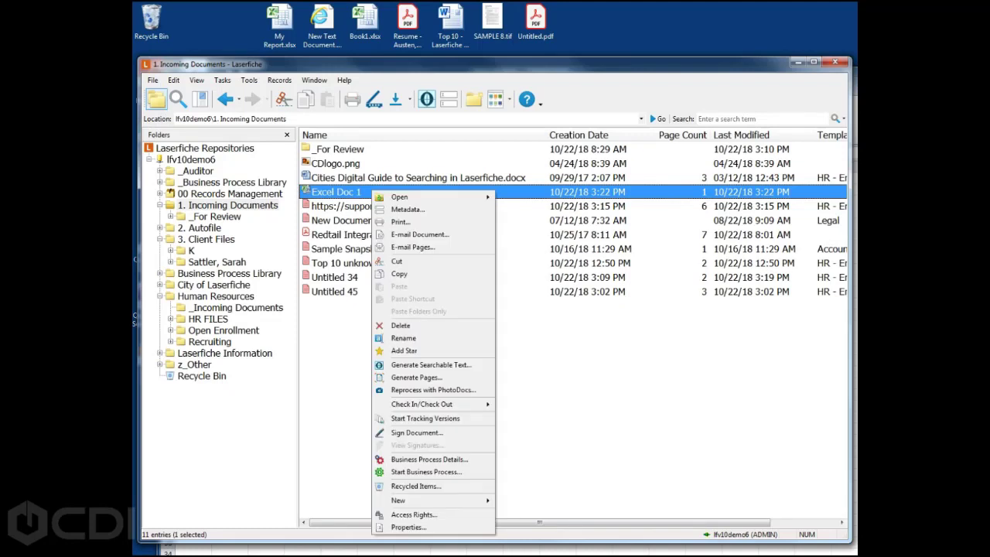
{"action": "left_click", "coordinate": [407, 210]}
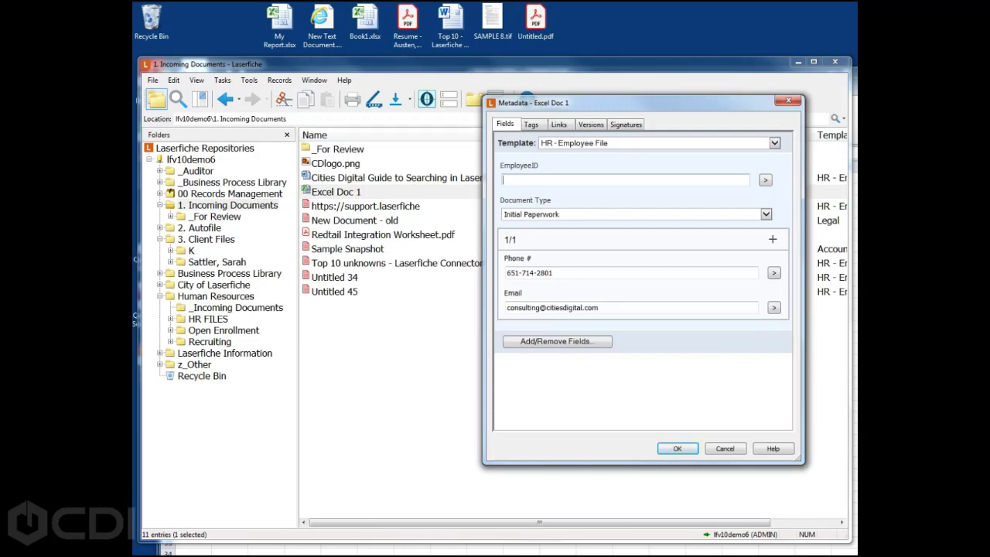
{"action": "left_click", "coordinate": [678, 448]}
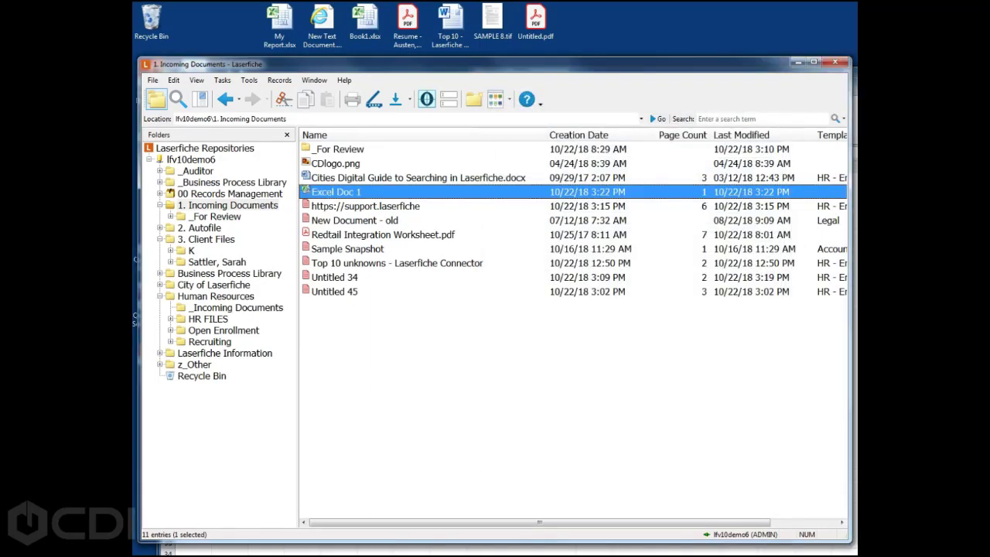
Switch back to Excel and insert the Repository Path token in cell D3
{"action": "key", "text": "alt+Tab"}
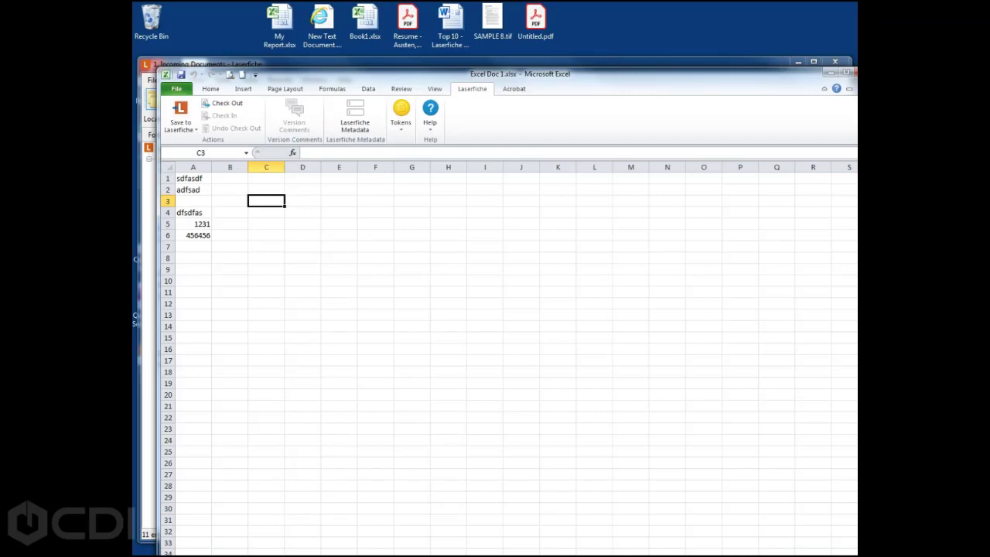
{"action": "left_click", "coordinate": [302, 201]}
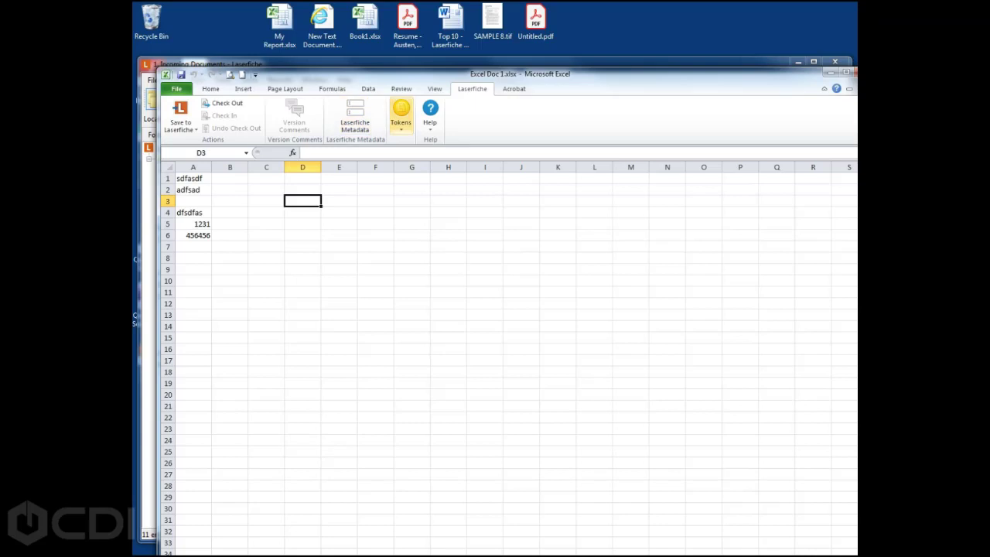
{"action": "left_click", "coordinate": [401, 116]}
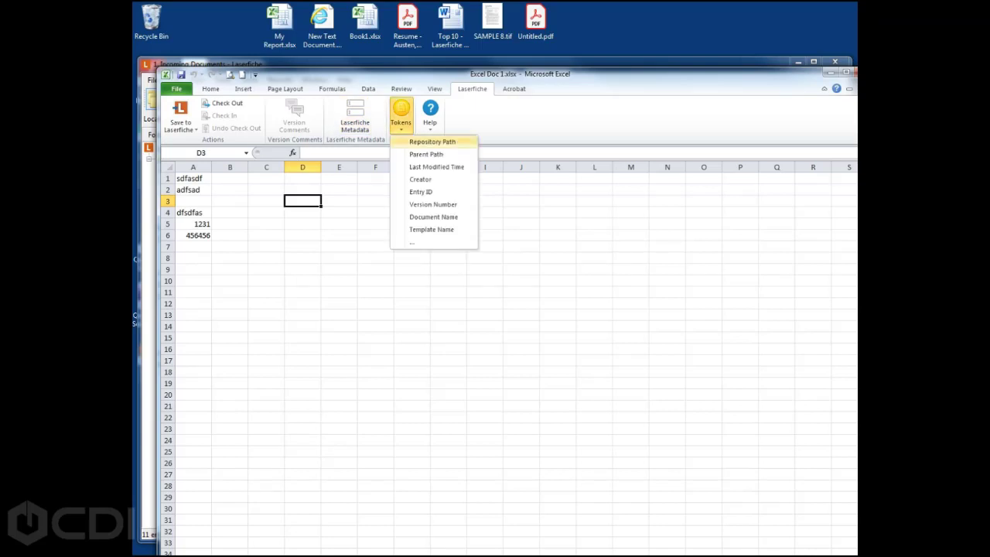
{"action": "left_click", "coordinate": [421, 142]}
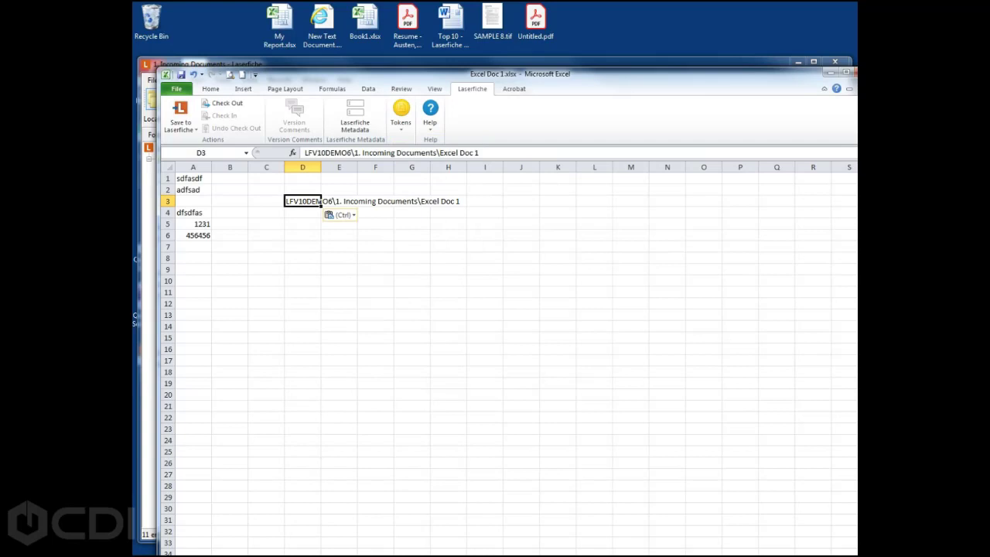
Insert the Last Modified Time token in cell D4 and fit column D's width to its contents
{"action": "left_click", "coordinate": [302, 213]}
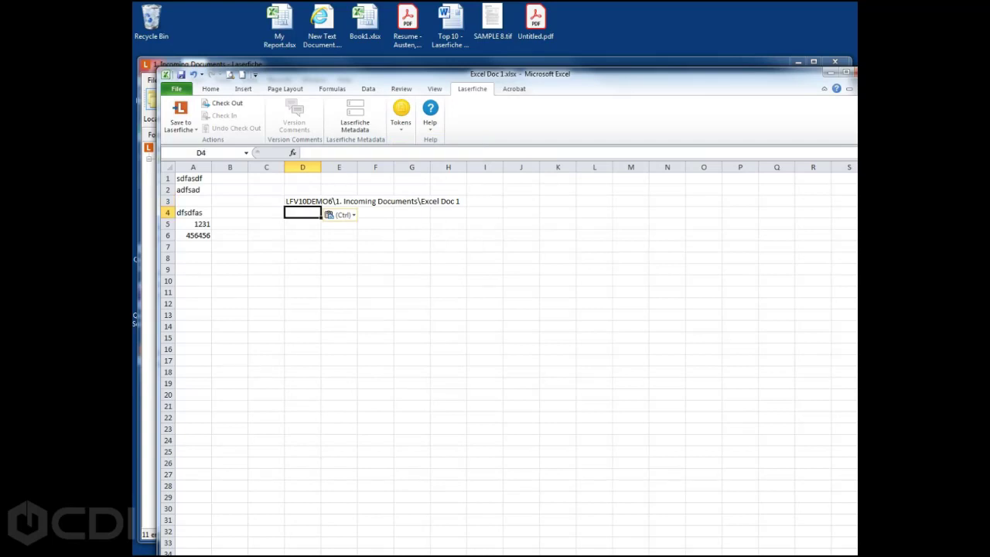
{"action": "left_click", "coordinate": [401, 116]}
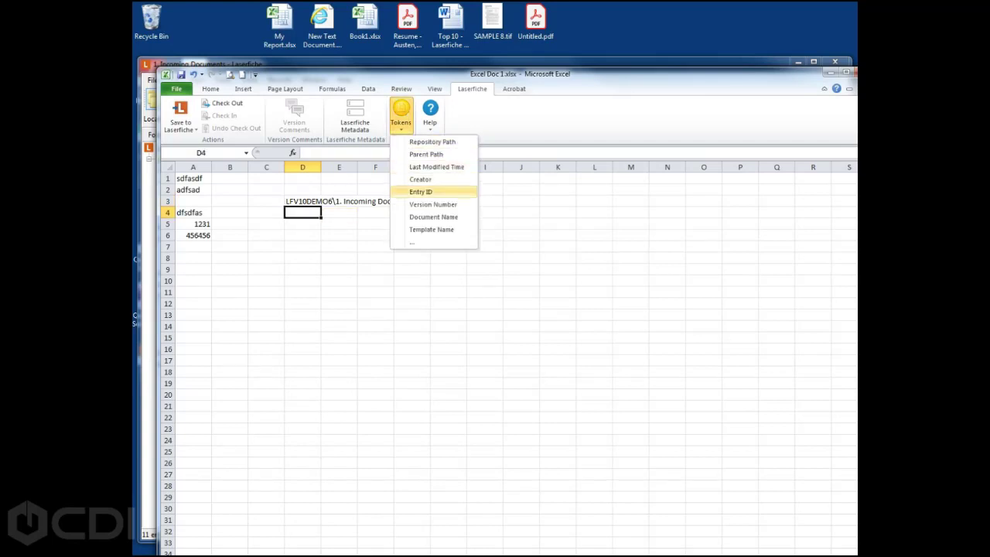
{"action": "left_click", "coordinate": [437, 167]}
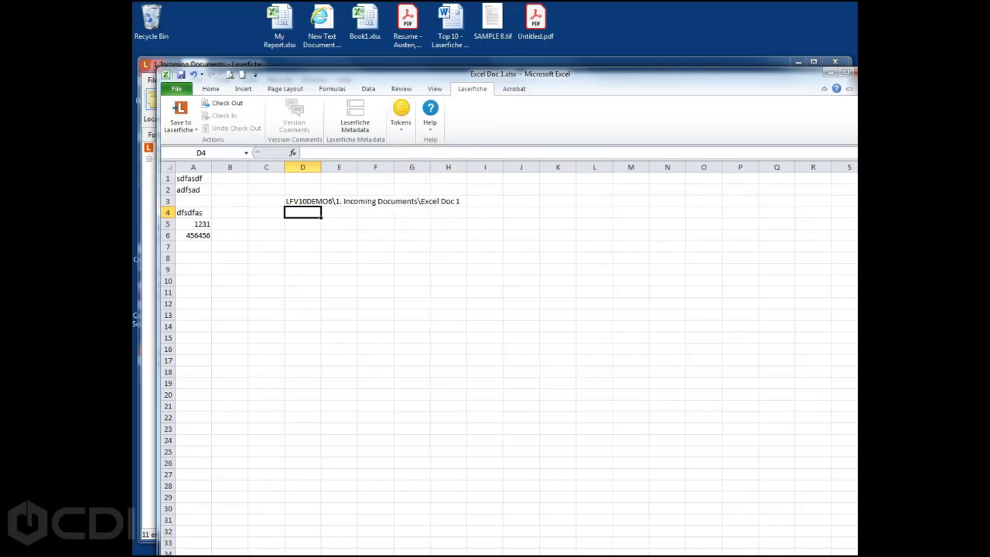
{"action": "left_click", "coordinate": [302, 224]}
{"action": "double_click", "coordinate": [321, 167]}
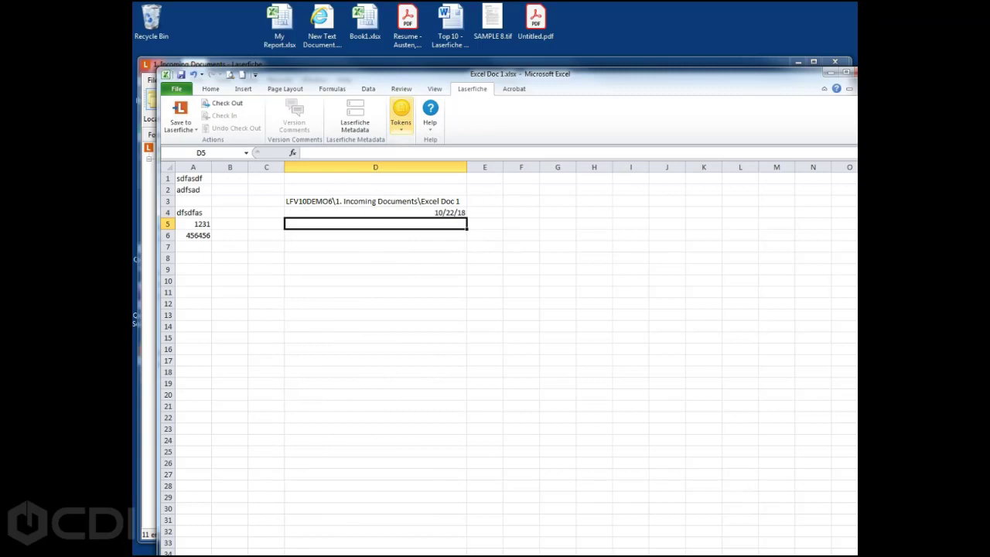
Insert the Document Type token from the full list of Laserfiche tokens in cell D5
{"action": "left_click", "coordinate": [401, 116]}
{"action": "left_click", "coordinate": [430, 242]}
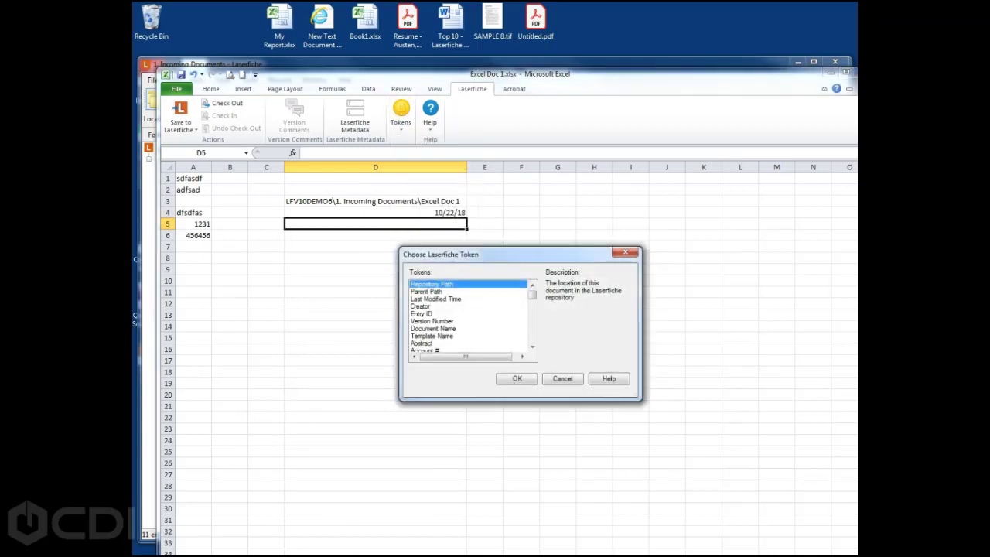
{"action": "mouse_move", "coordinate": [533, 295]}
{"action": "left_mouse_down"}
{"action": "mouse_move", "coordinate": [532, 305]}
{"action": "mouse_move", "coordinate": [532, 296]}
{"action": "left_mouse_up"}
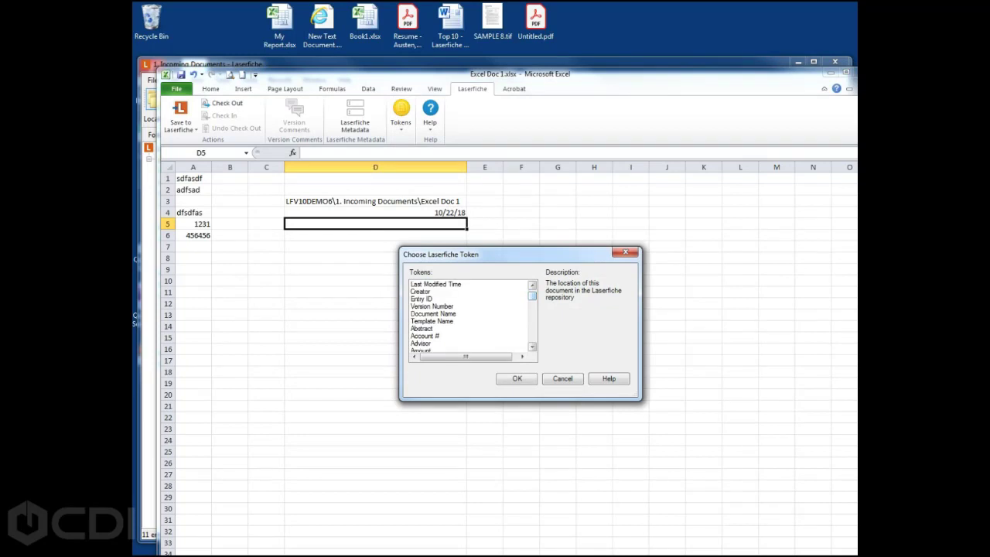
{"action": "left_click", "coordinate": [533, 329]}
{"action": "left_click", "coordinate": [532, 329]}
{"action": "left_click", "coordinate": [532, 329]}
{"action": "left_click", "coordinate": [432, 344]}
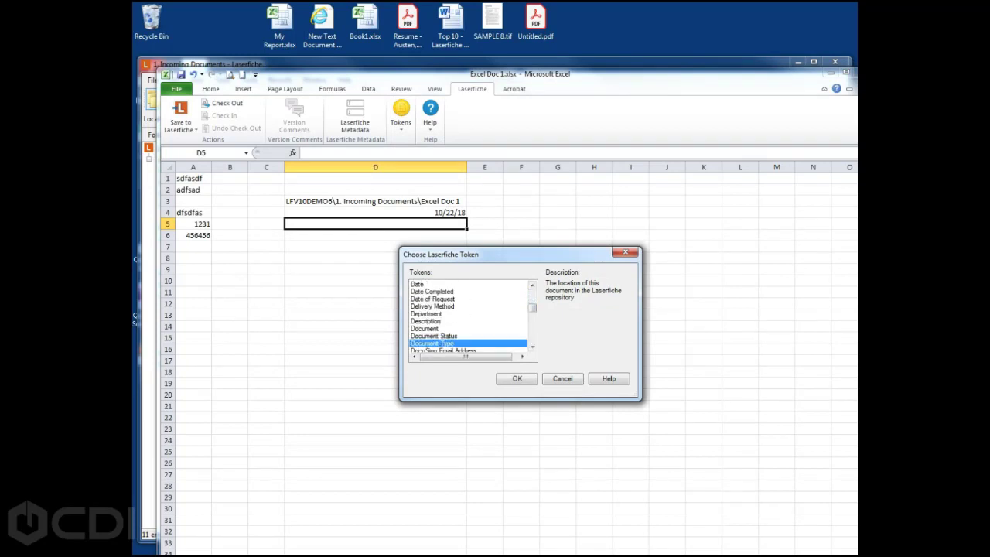
{"action": "left_click", "coordinate": [517, 380]}
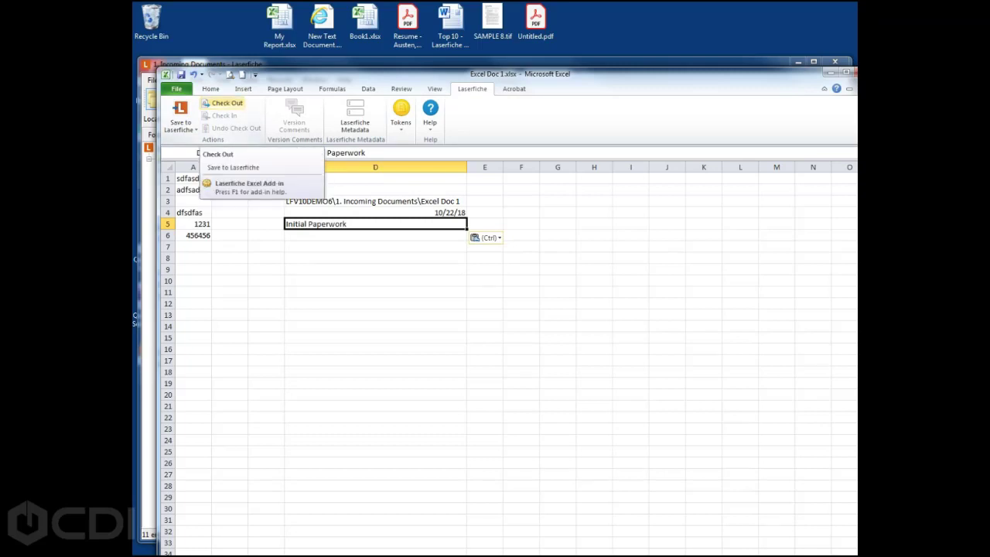
View the Check Out options for Excel Doc 1, cancel them, and switch to Outlook
{"action": "left_click", "coordinate": [224, 103]}
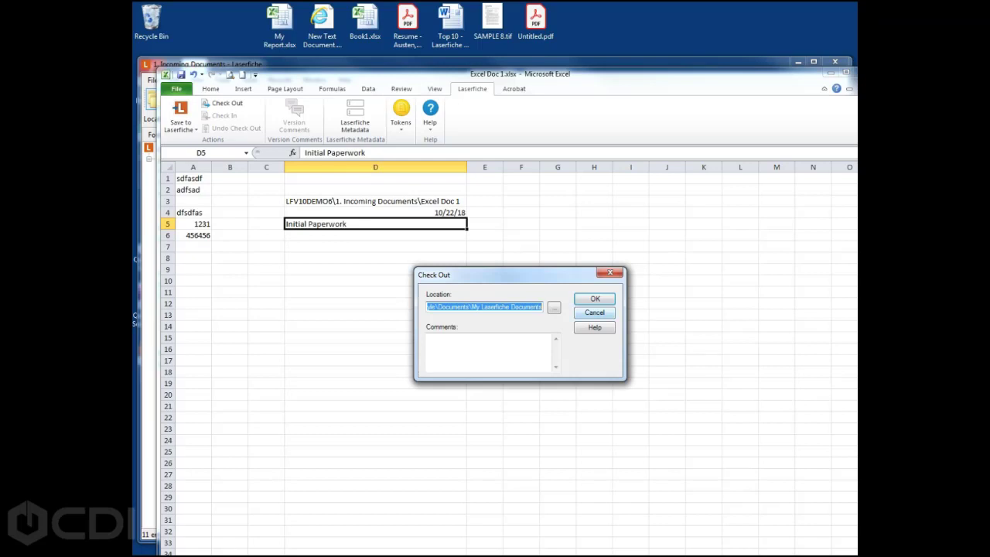
{"action": "left_click", "coordinate": [595, 312]}
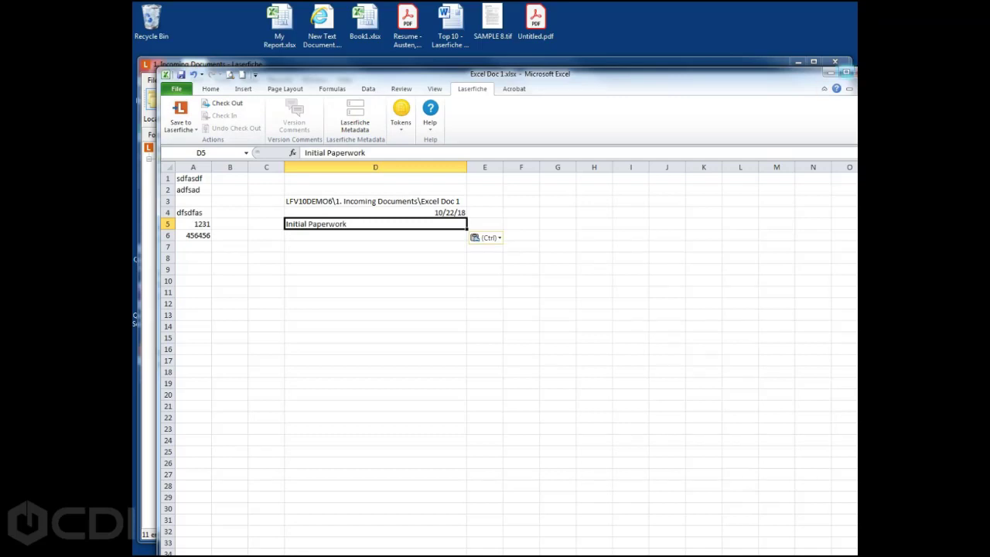
{"action": "left_click_drag", "start_coordinate": [743, 74], "coordinate": [701, 75]}
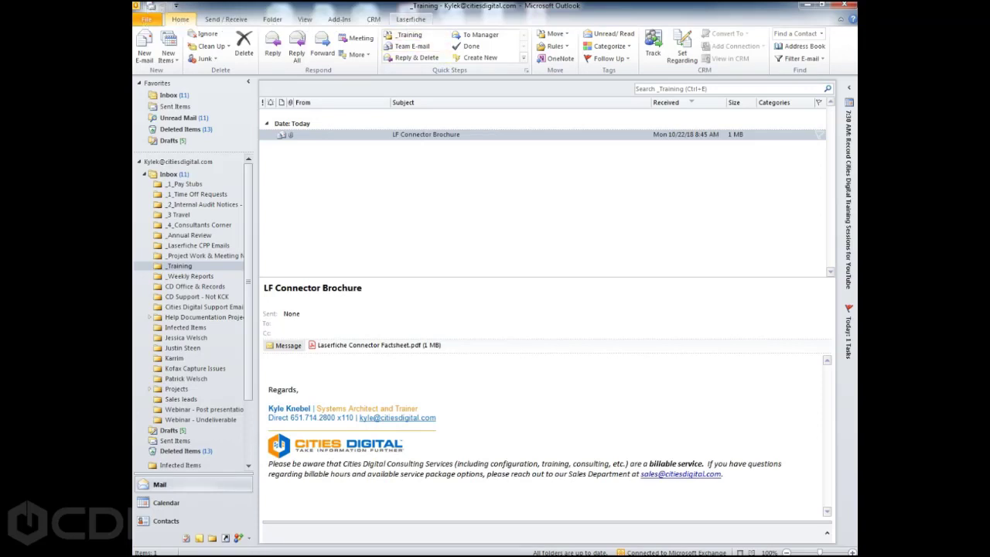
Start saving the LF Connector Brochure email to 1. Incoming Documents and review its general and attachment import settings
{"action": "key", "text": "z"}
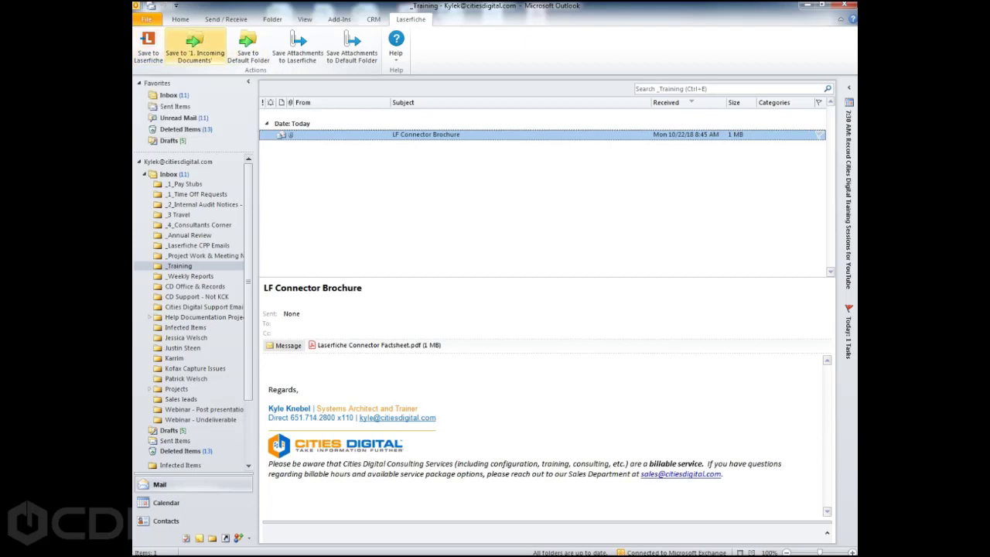
{"action": "left_click", "coordinate": [194, 46]}
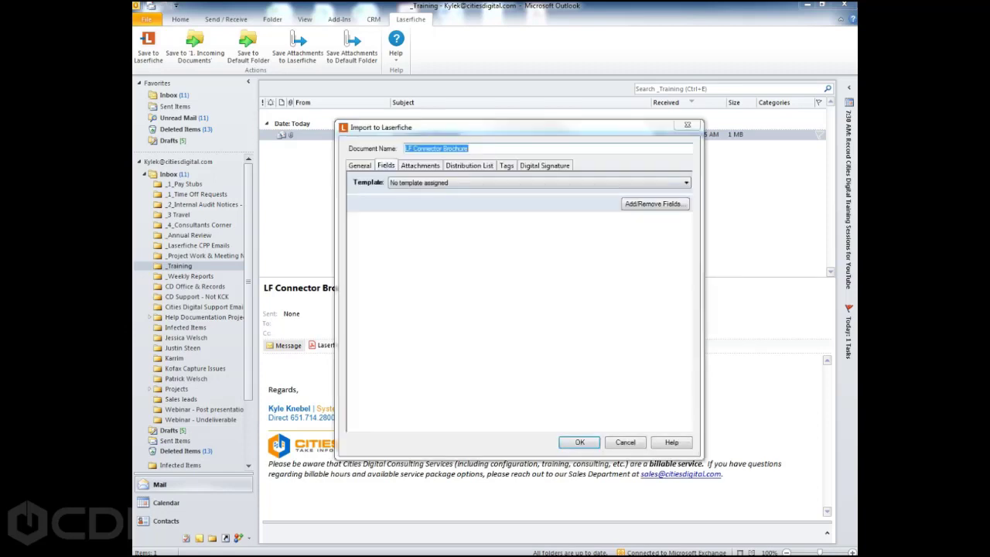
{"action": "left_click", "coordinate": [503, 148]}
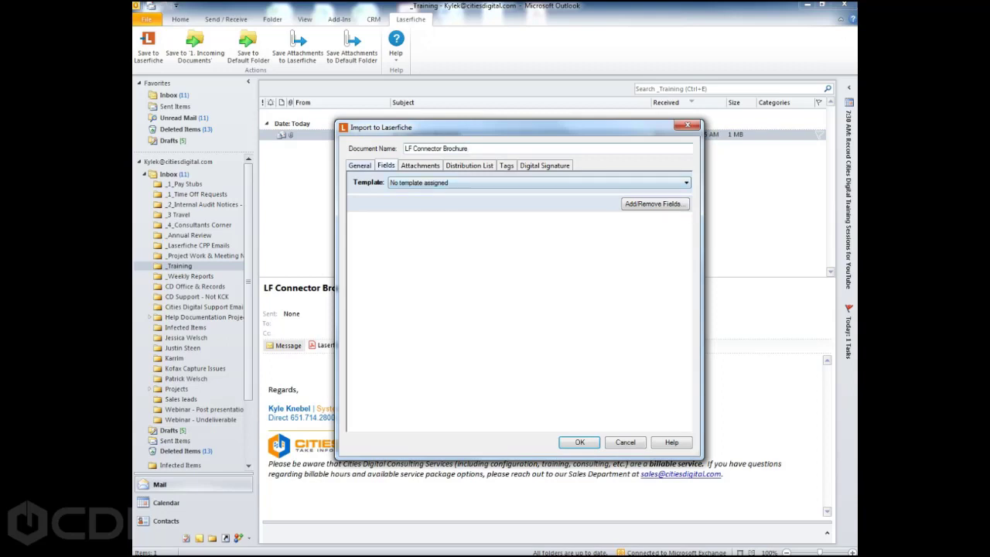
{"action": "left_click", "coordinate": [360, 166]}
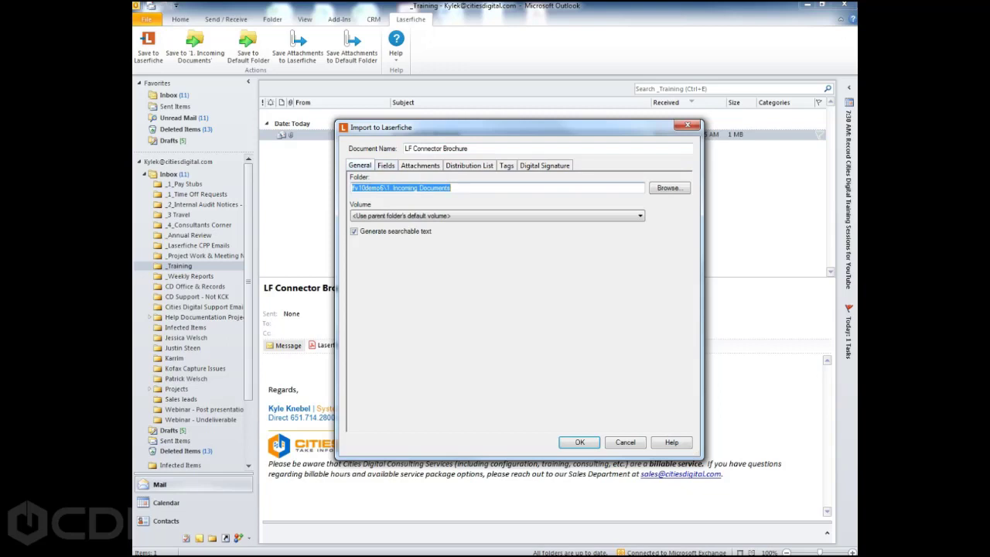
{"action": "left_click", "coordinate": [420, 166]}
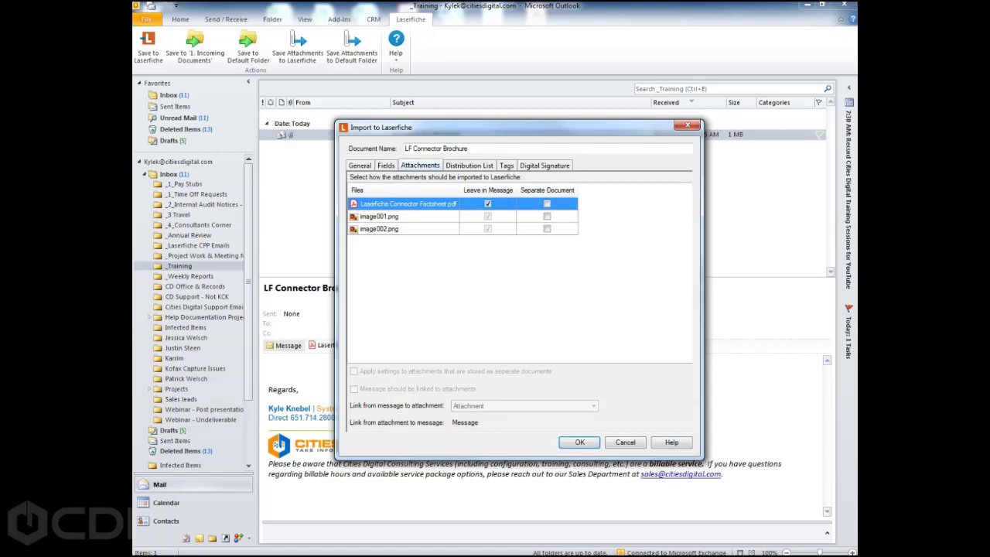
Import the email with Laserfiche Connector Factsheet.pdf left in the message and stored as a linked separate document, and check both entries in Laserfiche
{"action": "left_click", "coordinate": [547, 204]}
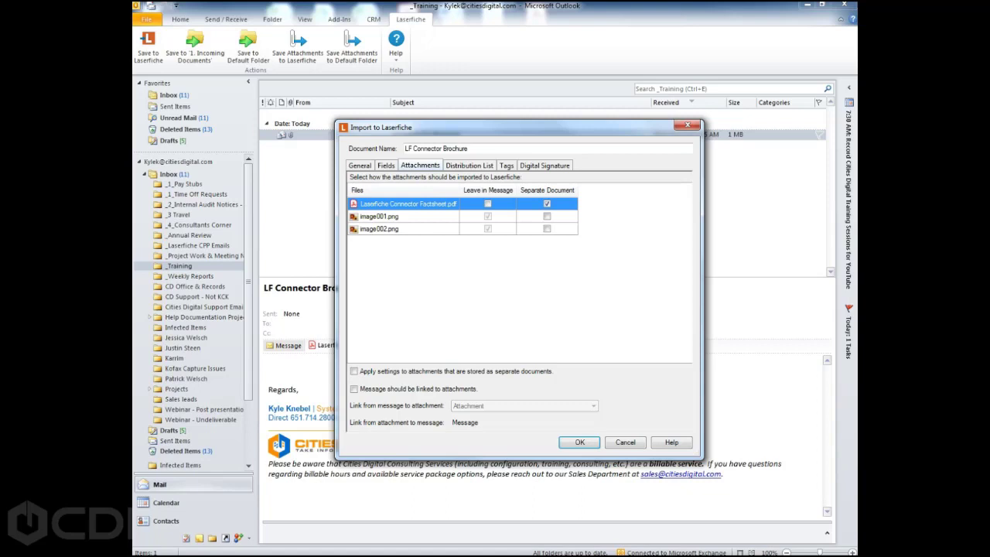
{"action": "left_click", "coordinate": [354, 389]}
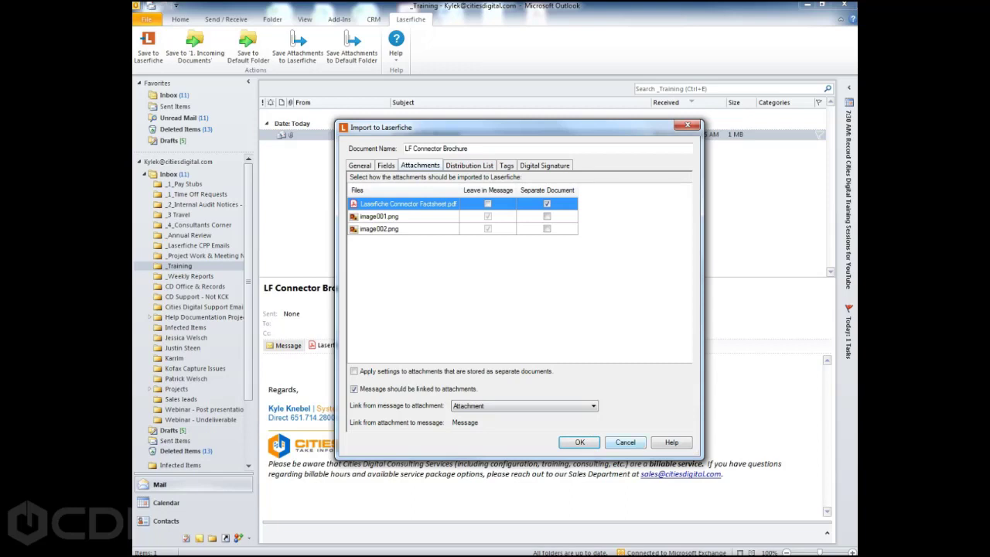
{"action": "left_click", "coordinate": [489, 205]}
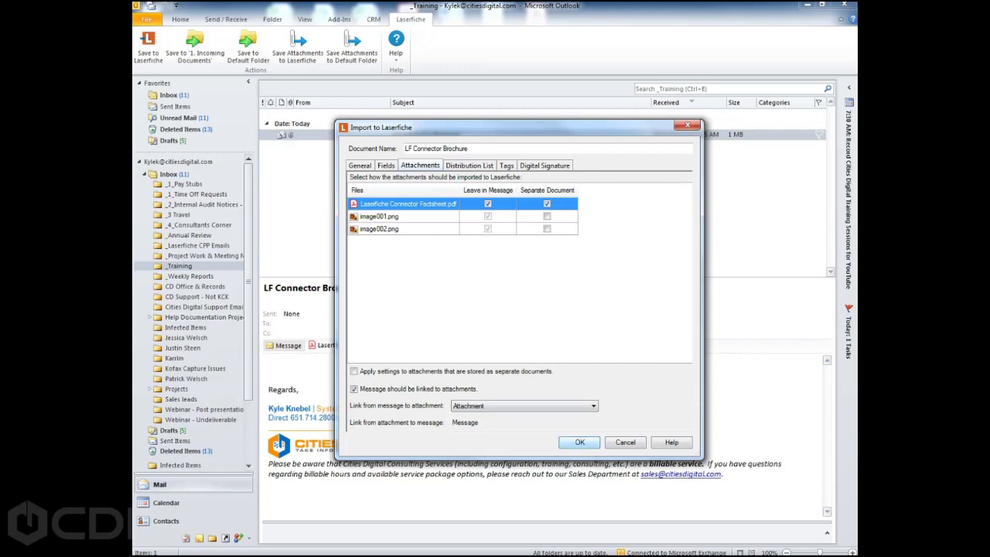
{"action": "key", "text": "Return"}
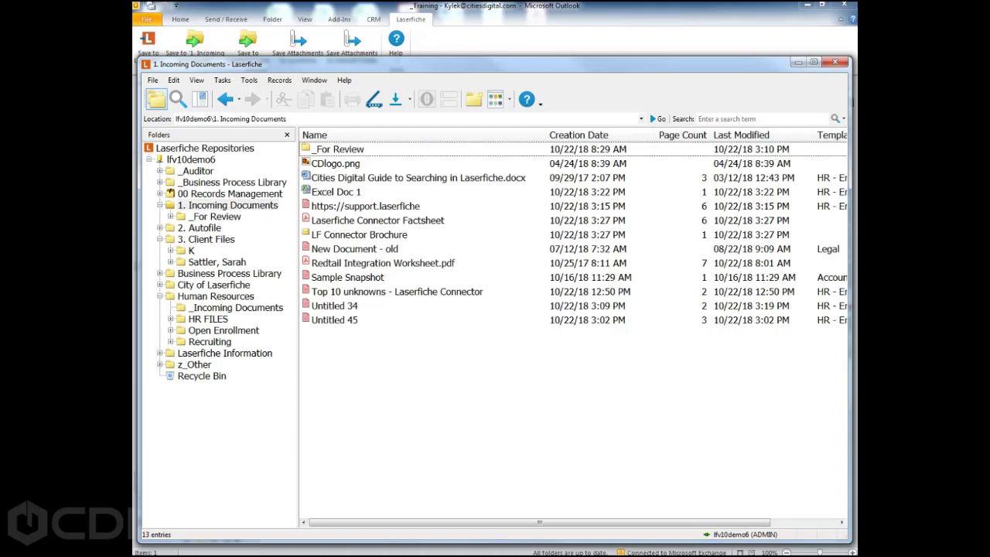
{"action": "left_click", "coordinate": [359, 234]}
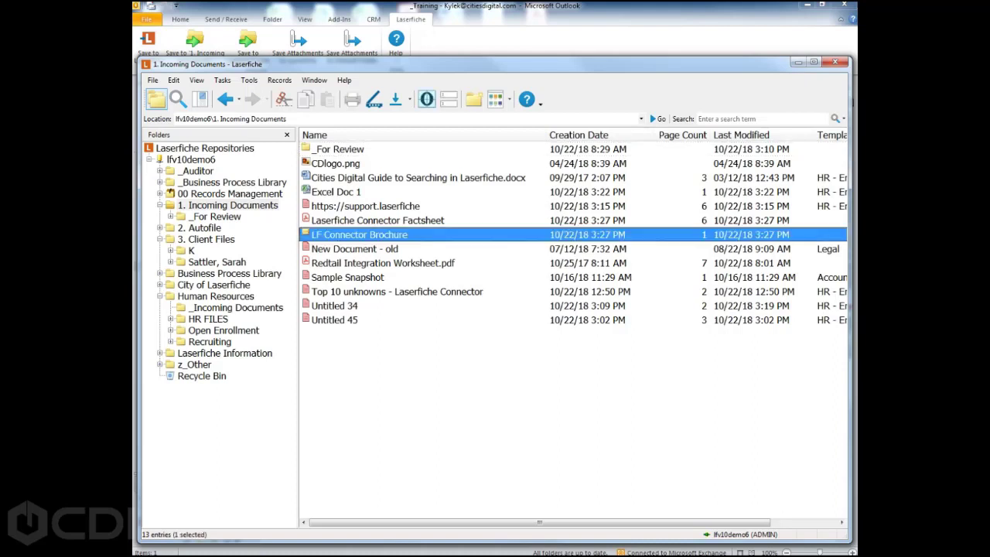
{"action": "left_click", "coordinate": [378, 221]}
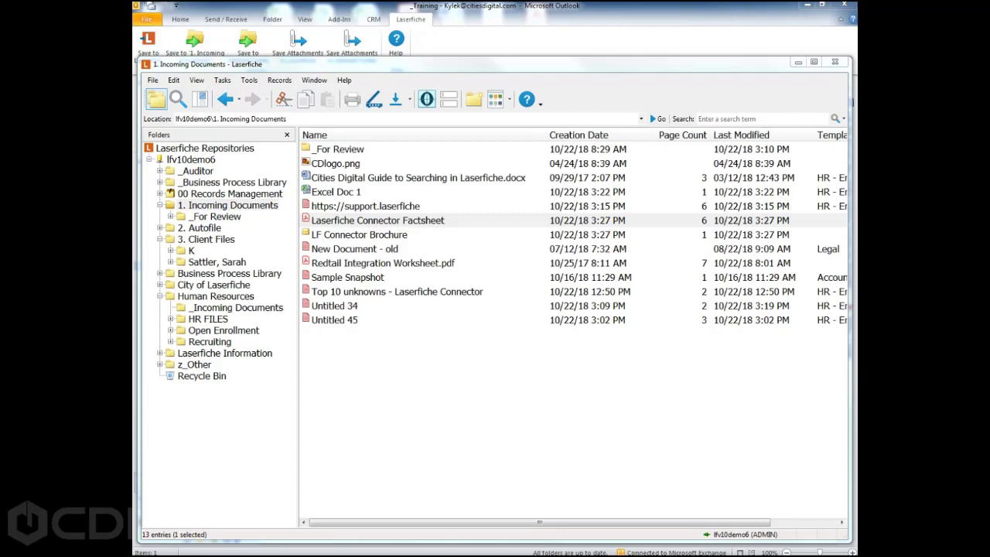
Turn off the quick search limit to the current folder and return to the folder browser
{"action": "left_click", "coordinate": [735, 119]}
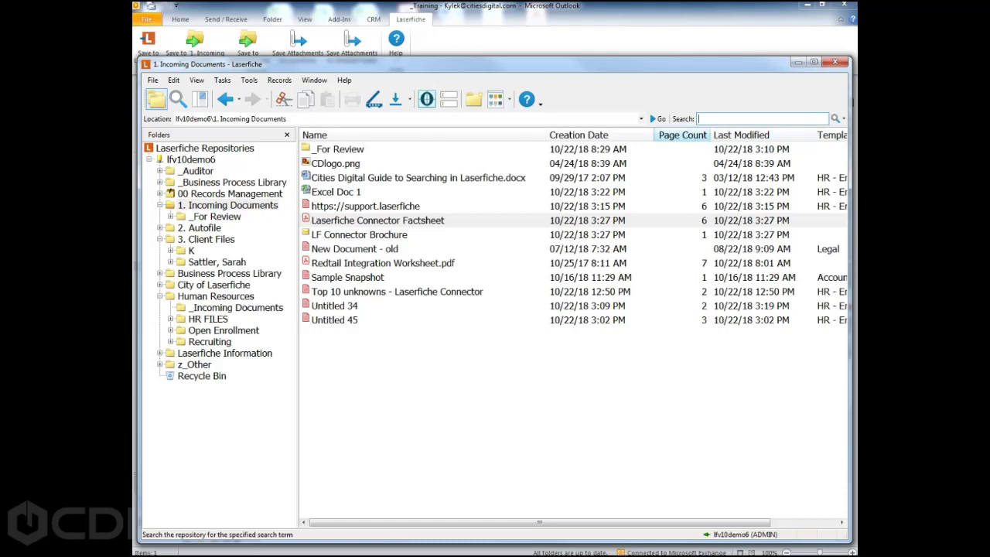
{"action": "left_click", "coordinate": [843, 118]}
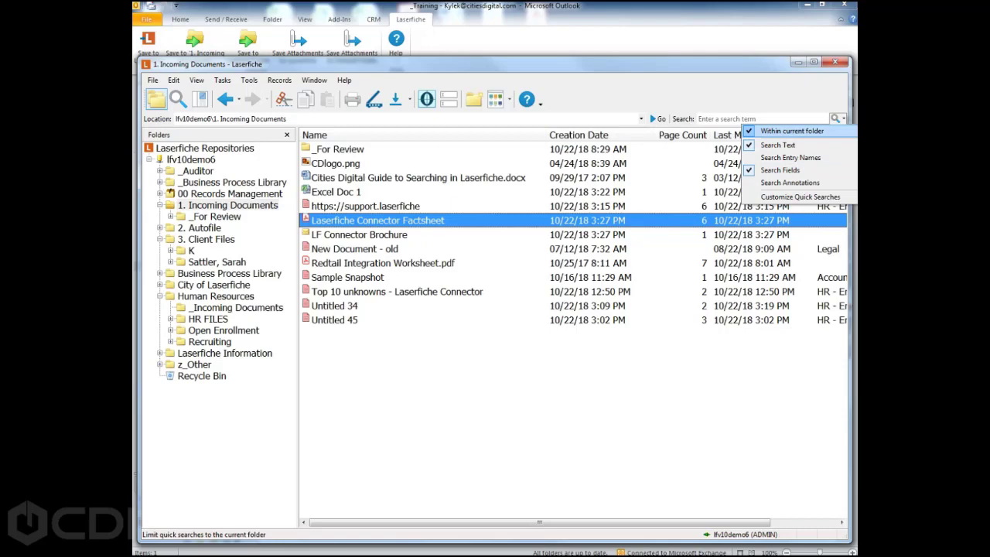
{"action": "left_click", "coordinate": [792, 131]}
{"action": "left_click", "coordinate": [835, 119]}
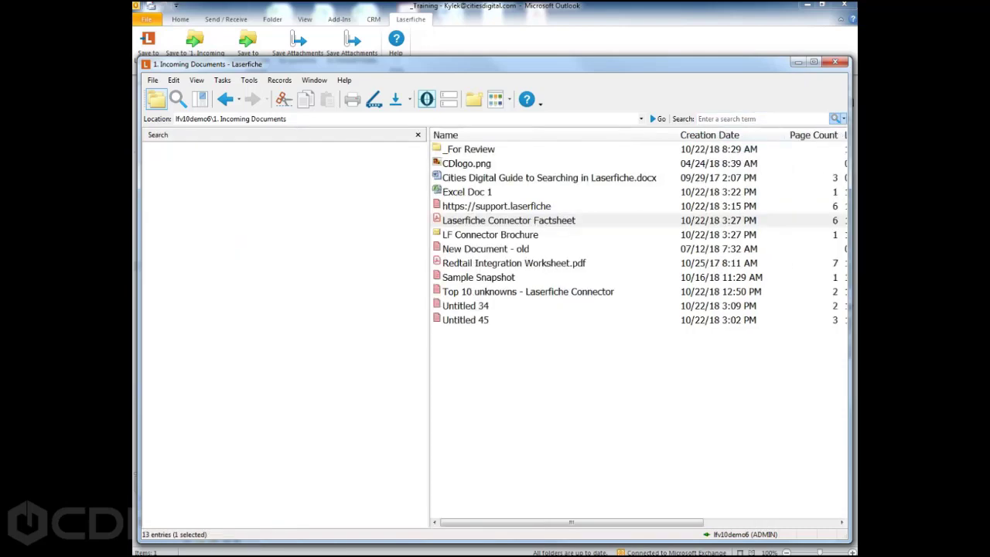
{"action": "left_click", "coordinate": [844, 119]}
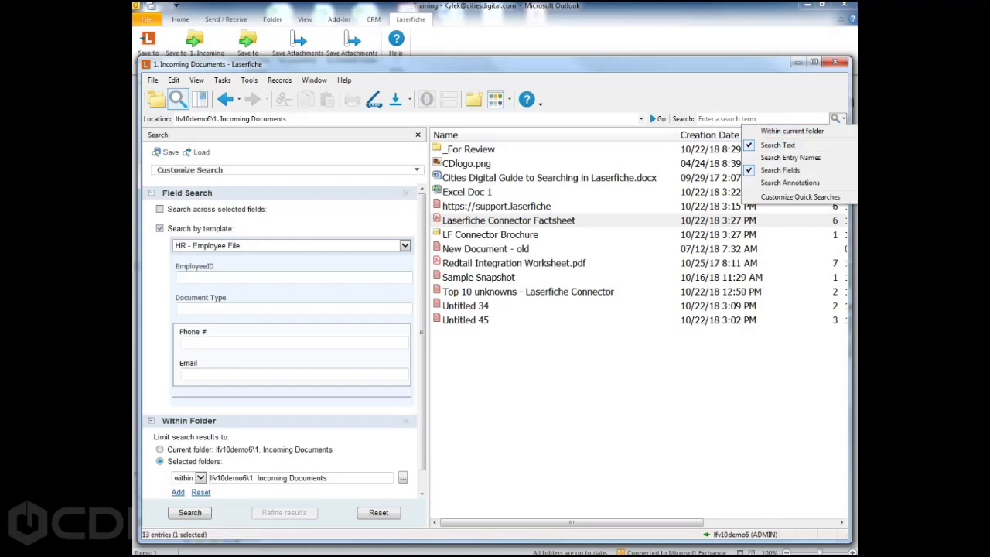
{"action": "left_click", "coordinate": [156, 100]}
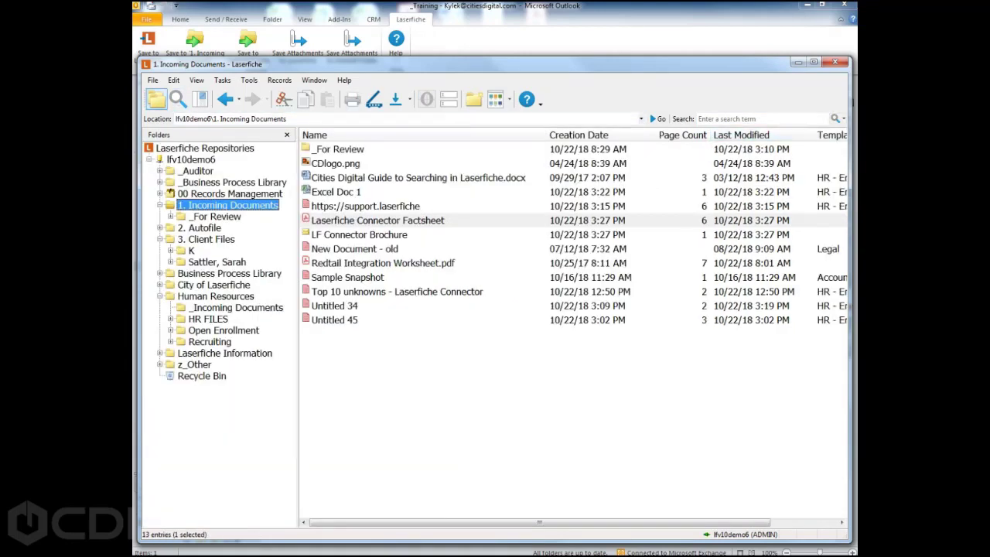
Limit the quick search to within the current folder and search 1. Incoming Documents for "laserfiche"
{"action": "left_click", "coordinate": [844, 119]}
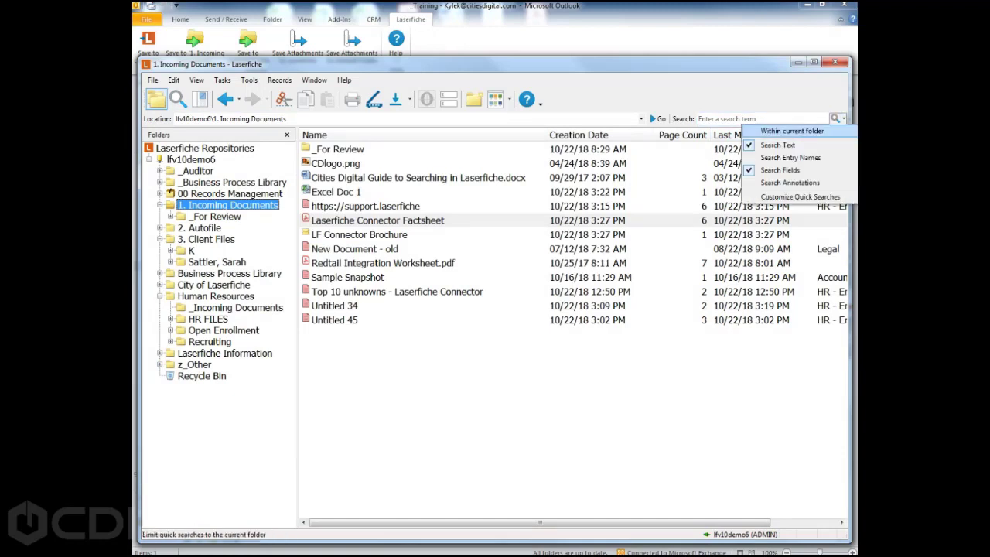
{"action": "left_click", "coordinate": [762, 119]}
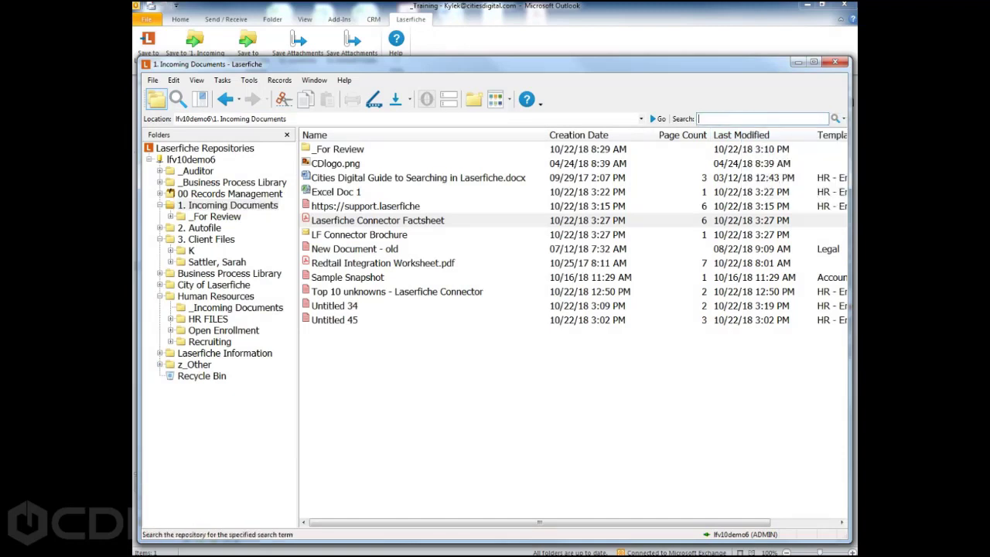
{"action": "type", "text": "laserfiche"}
{"action": "left_click", "coordinate": [844, 120]}
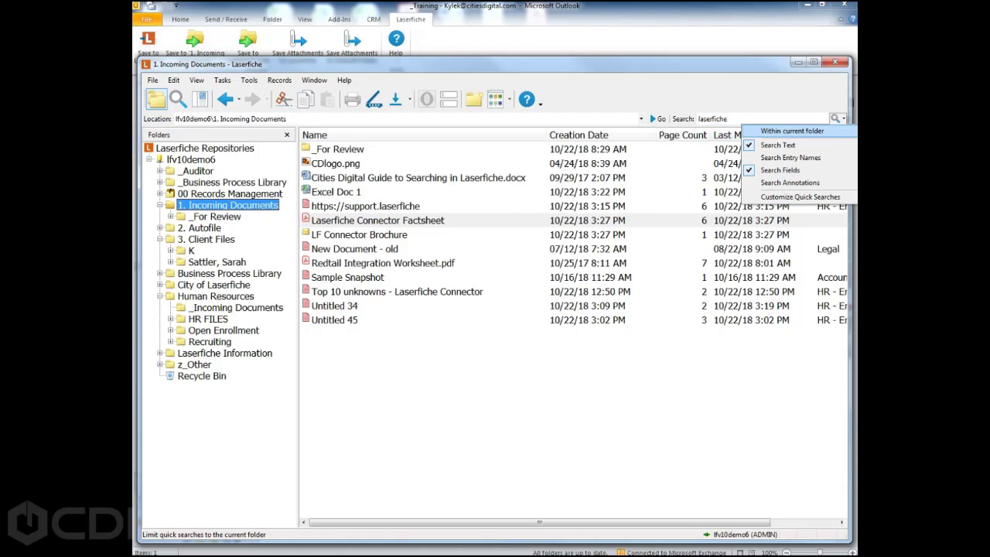
{"action": "left_click", "coordinate": [792, 131]}
{"action": "left_click", "coordinate": [844, 120]}
{"action": "left_click", "coordinate": [835, 119]}
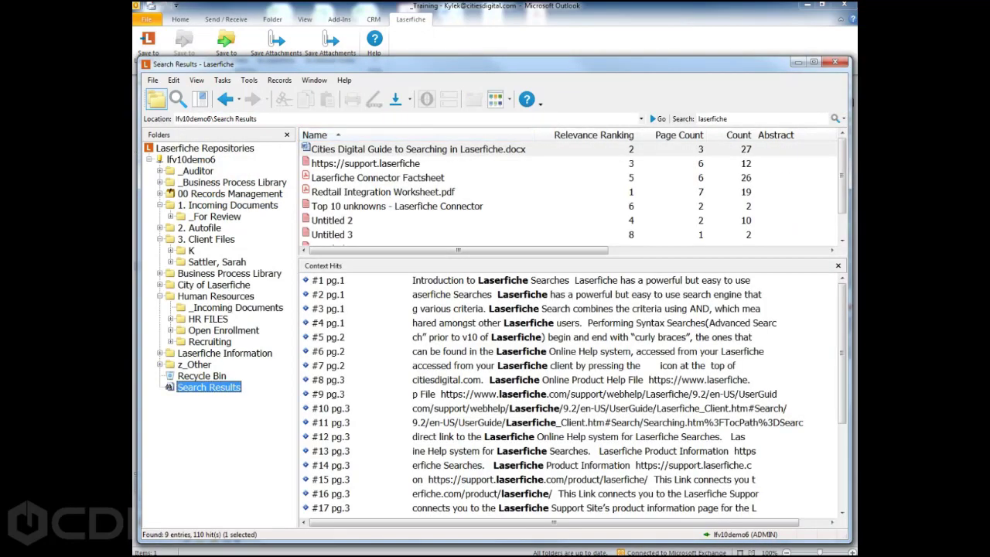
Enlarge the search results list and review the context hits of Untitled 2, Untitled 34 and Untitled 3
{"action": "left_click_drag", "start_coordinate": [464, 257], "coordinate": [464, 296]}
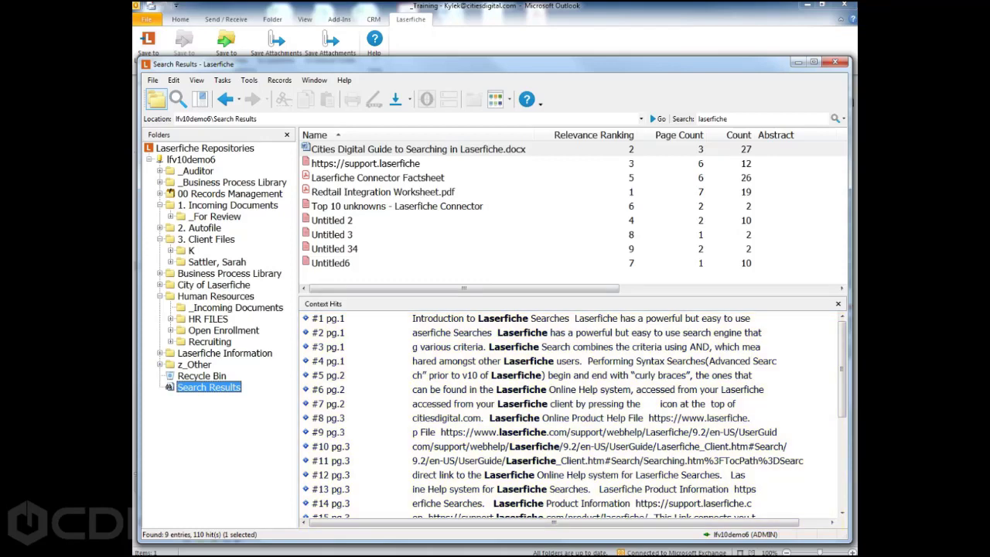
{"action": "left_click", "coordinate": [524, 404]}
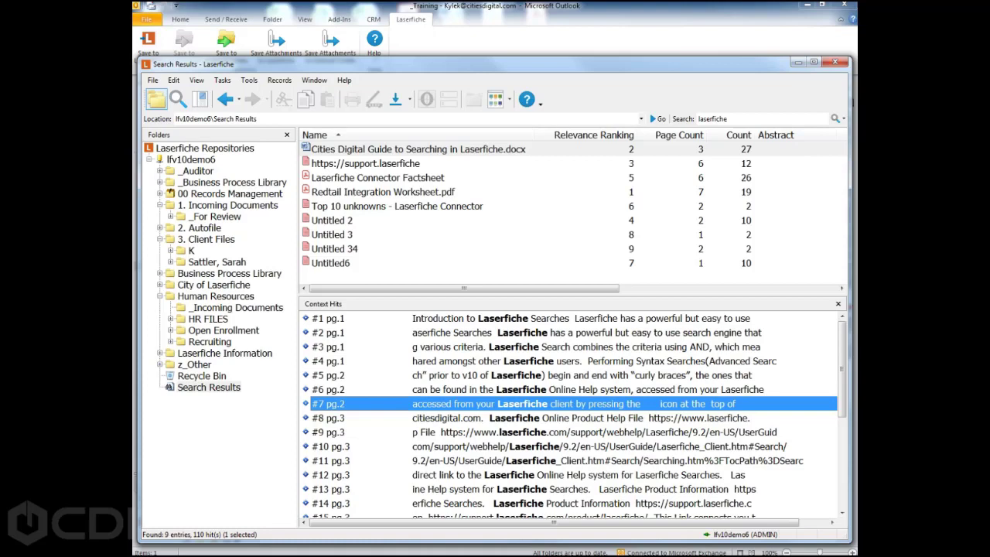
{"action": "left_click", "coordinate": [332, 220]}
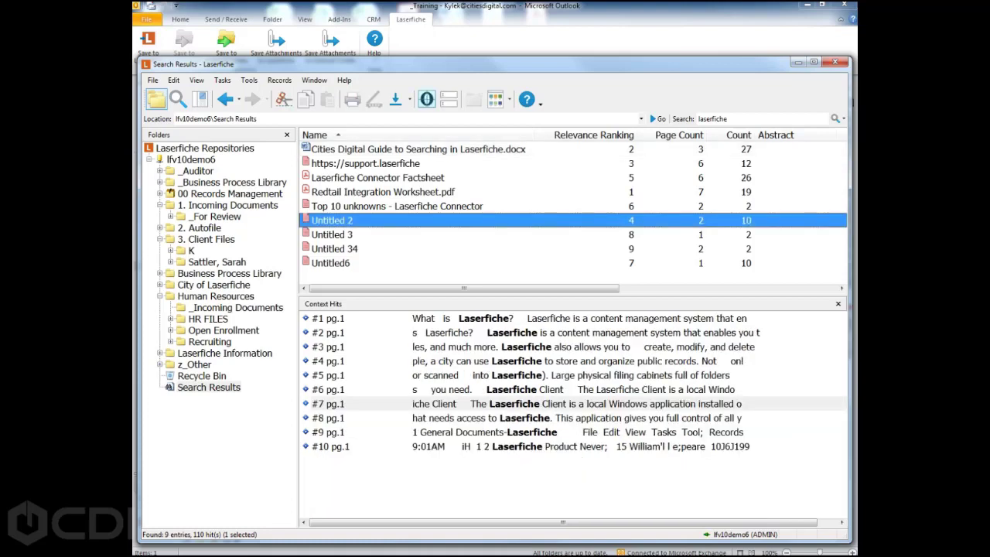
{"action": "left_click", "coordinate": [334, 249]}
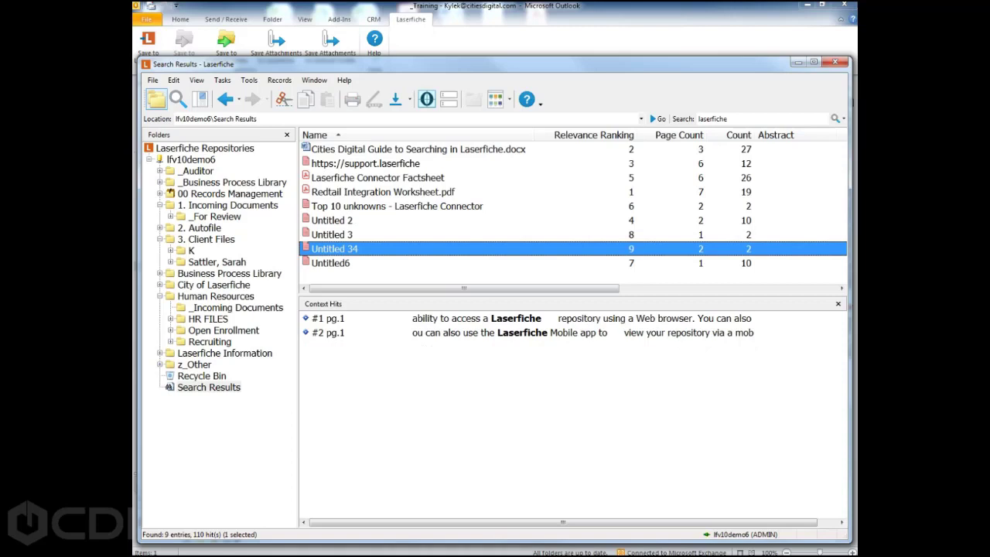
{"action": "left_click", "coordinate": [333, 235]}
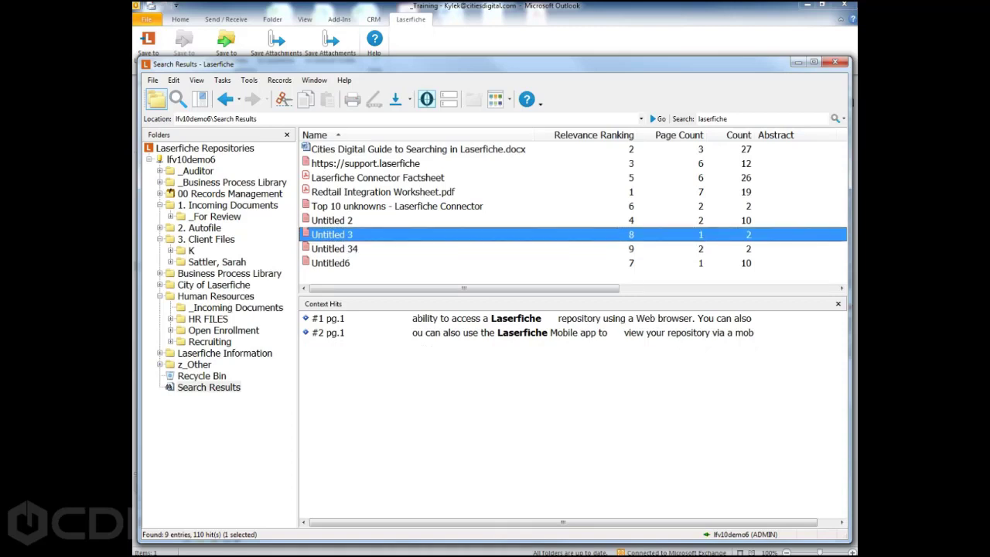
{"action": "left_click", "coordinate": [333, 221]}
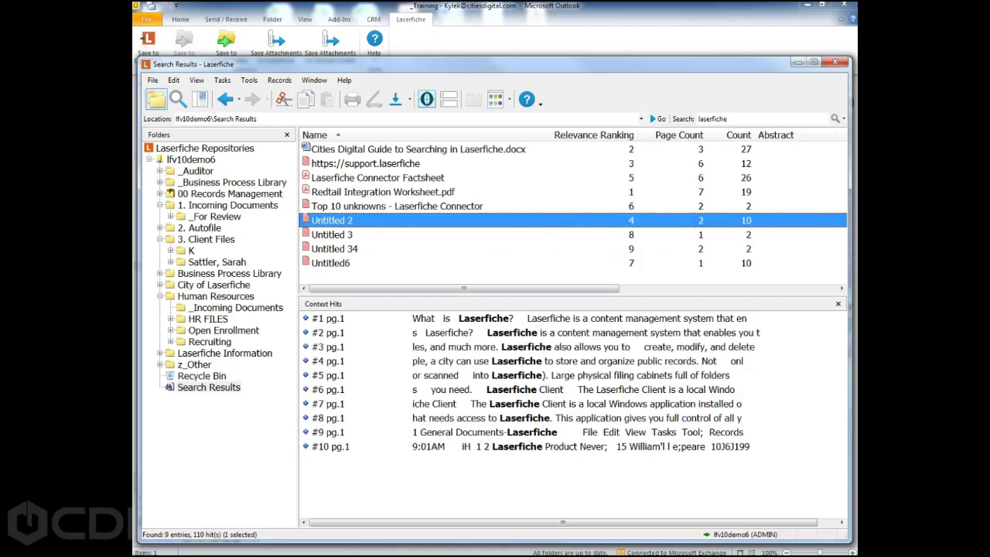
Open Untitled 2 at its third context hit and look closely at the highlighted passage on page 1
{"action": "left_click", "coordinate": [484, 319]}
{"action": "left_click", "coordinate": [484, 347]}
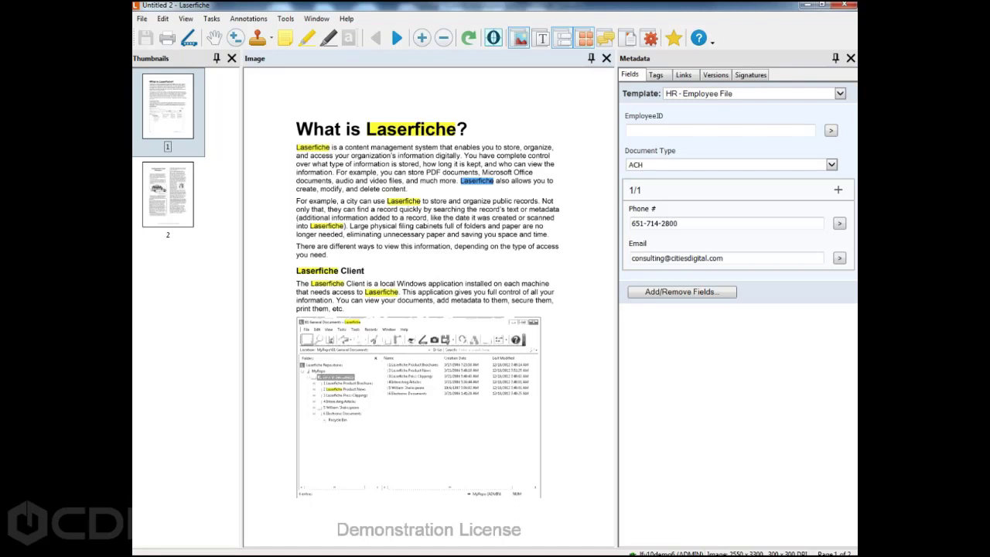
{"action": "left_click_drag", "start_coordinate": [432, 157], "coordinate": [547, 206]}
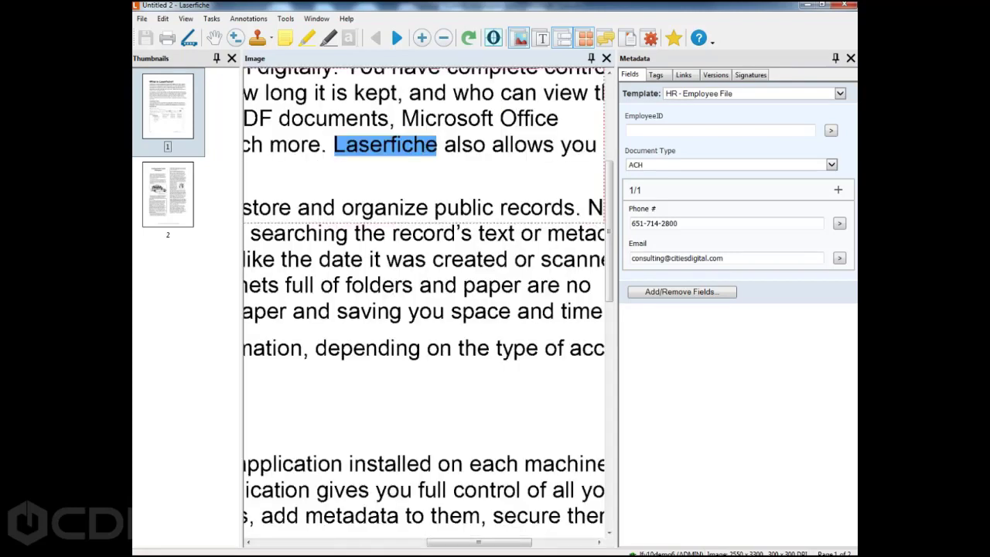
{"action": "left_click", "coordinate": [548, 206]}
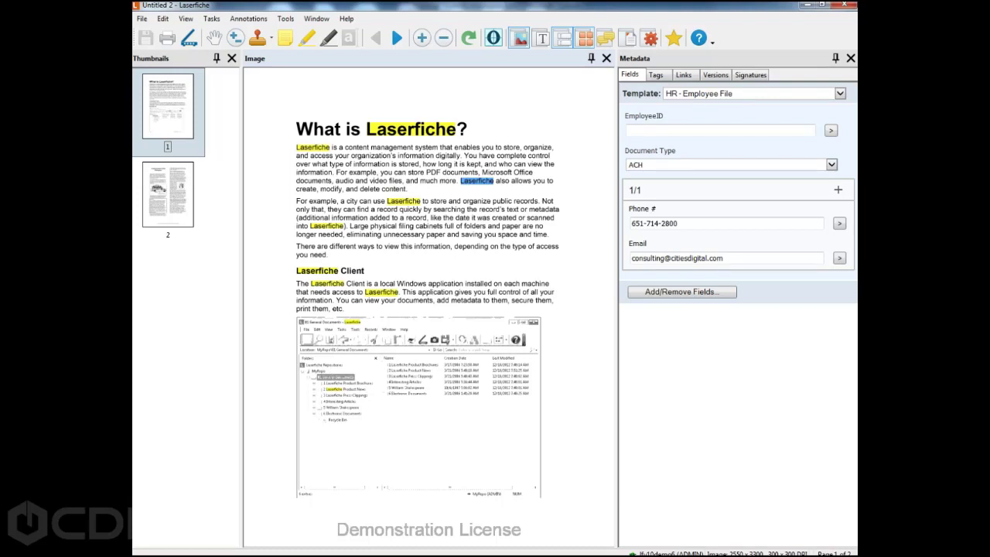
Find the word "content" in the Untitled 2 document, and close the document
{"action": "key", "text": "ctrl+f"}
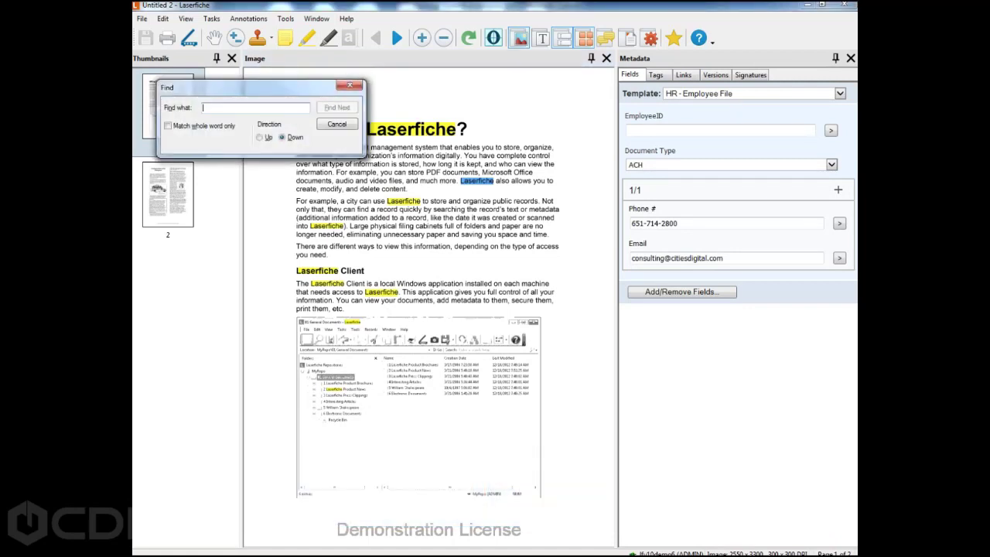
{"action": "type", "text": "content"}
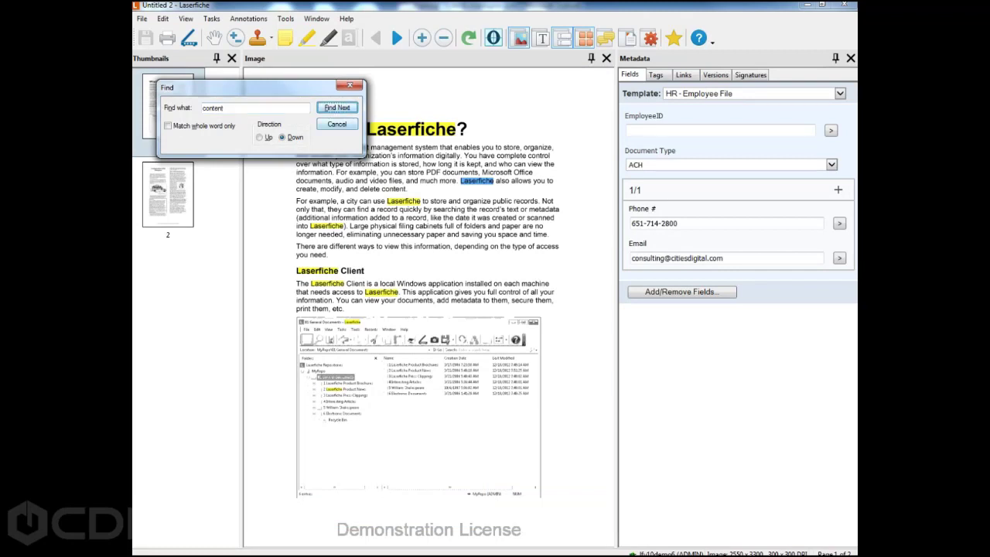
{"action": "key", "text": "Return"}
{"action": "left_click", "coordinate": [337, 125]}
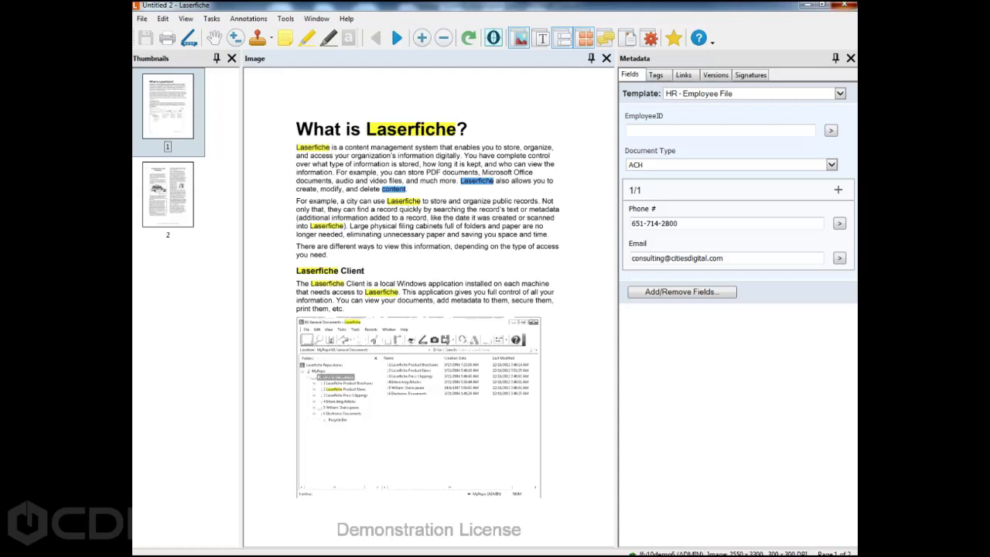
{"action": "left_click", "coordinate": [845, 5]}
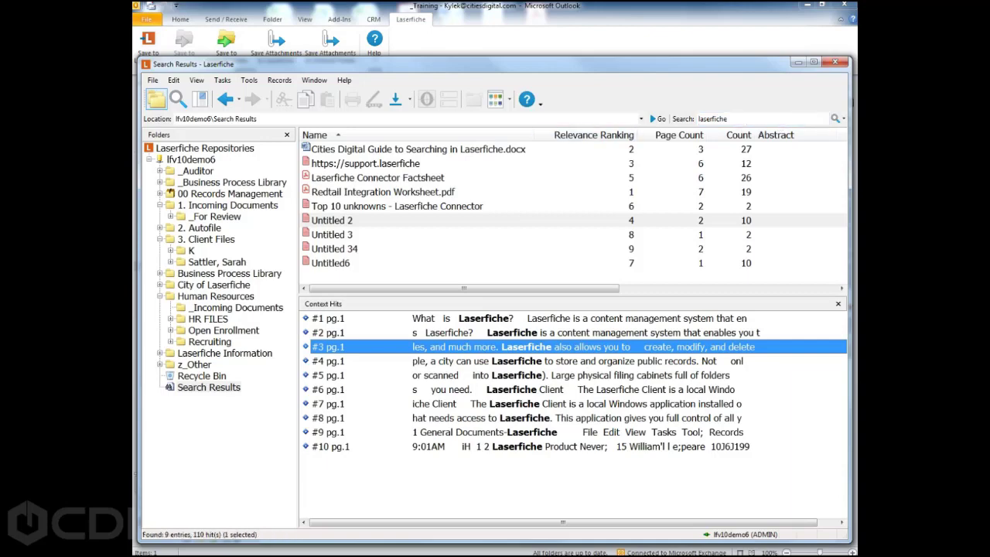
Close the search results listing in the folder tree and go to the root of the lfv10demo6 repository
{"action": "left_click", "coordinate": [227, 206]}
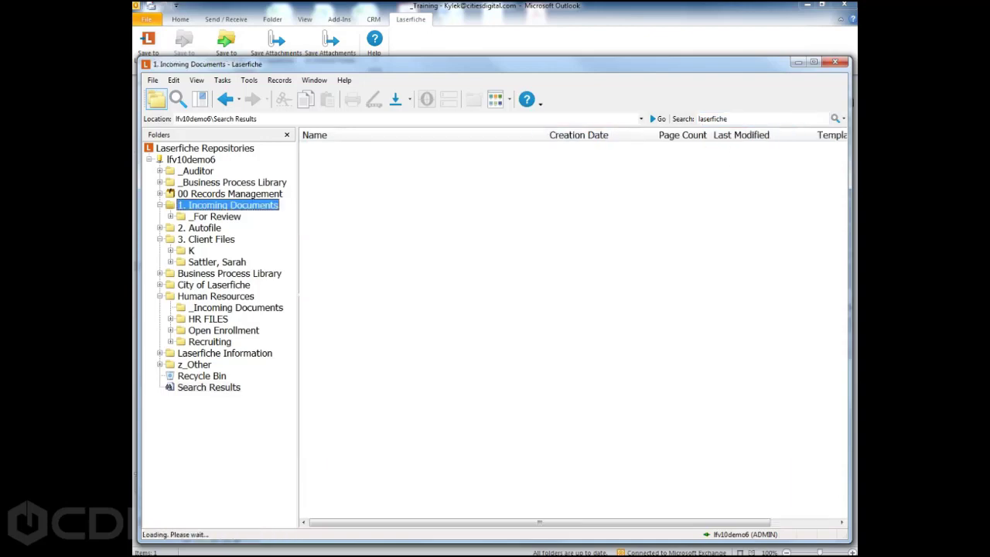
{"action": "right_click", "coordinate": [212, 386]}
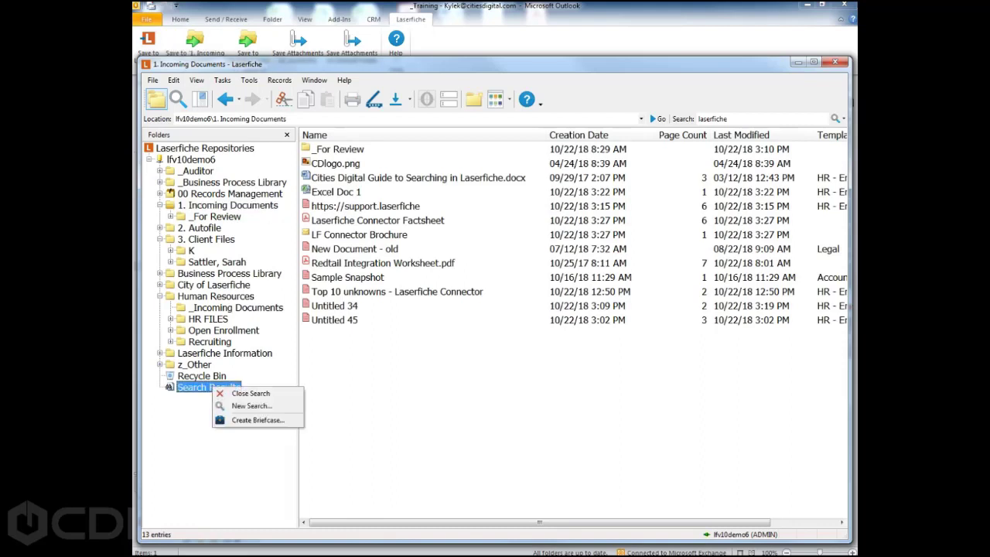
{"action": "left_click", "coordinate": [249, 394]}
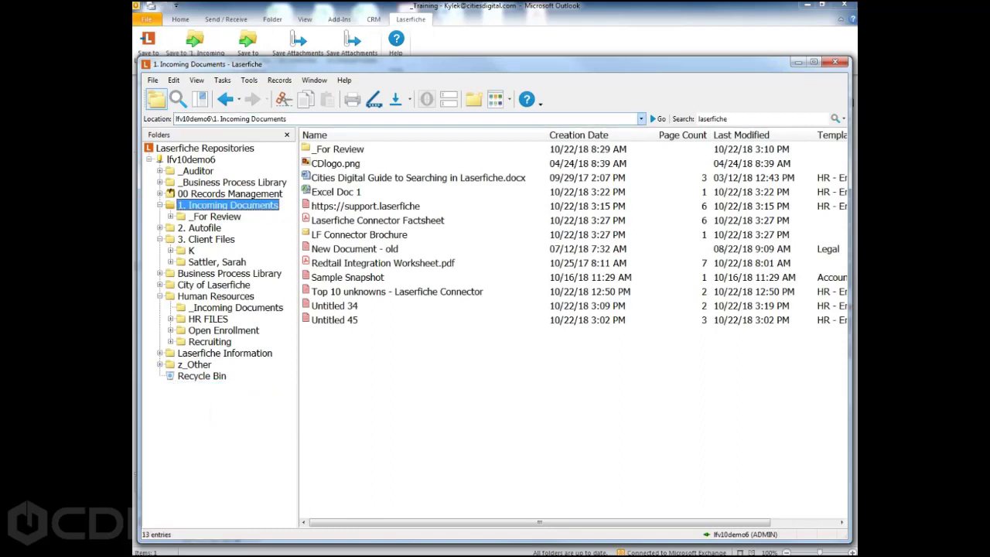
{"action": "left_click", "coordinate": [191, 159]}
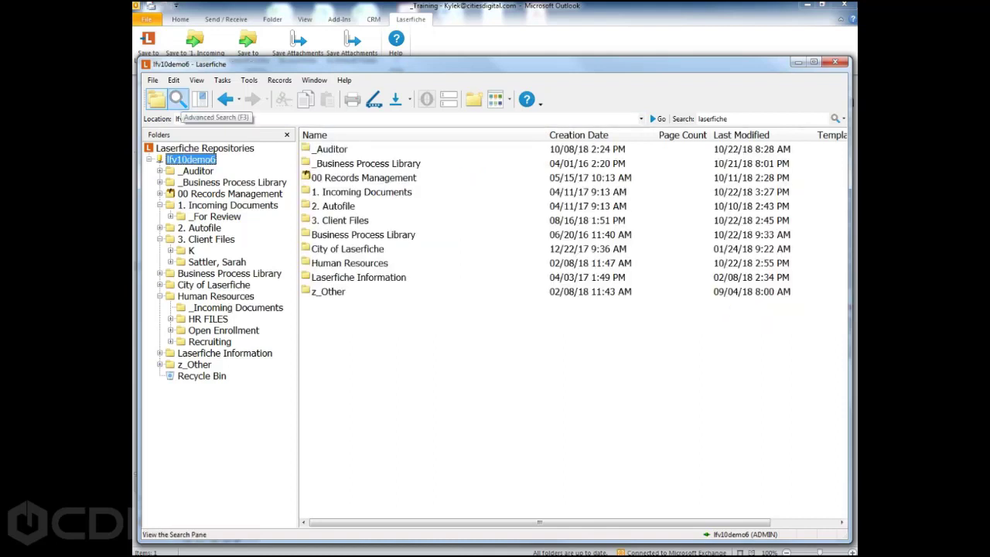
Open the advanced search, reset its criteria, and compare the Common section with the quick search options
{"action": "left_click", "coordinate": [178, 99]}
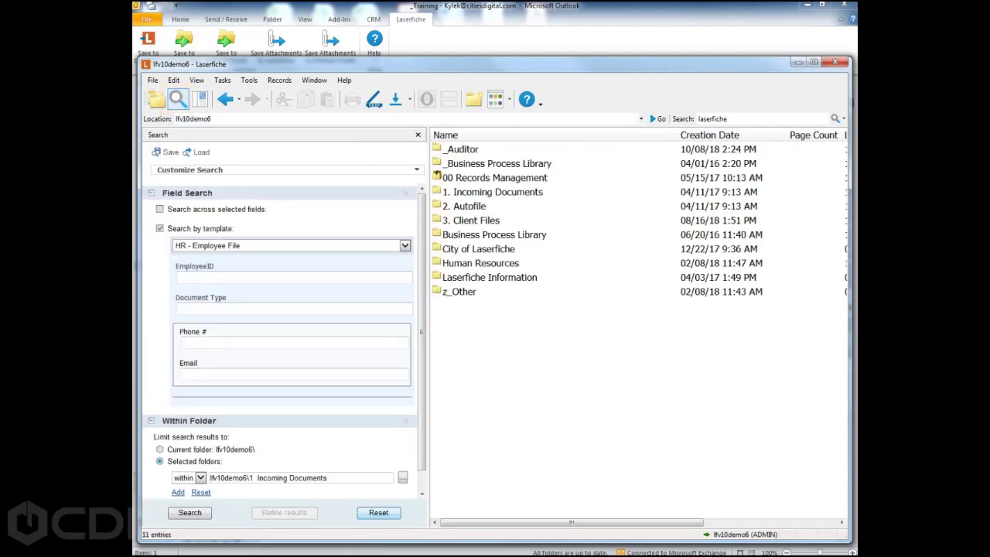
{"action": "left_click", "coordinate": [379, 512]}
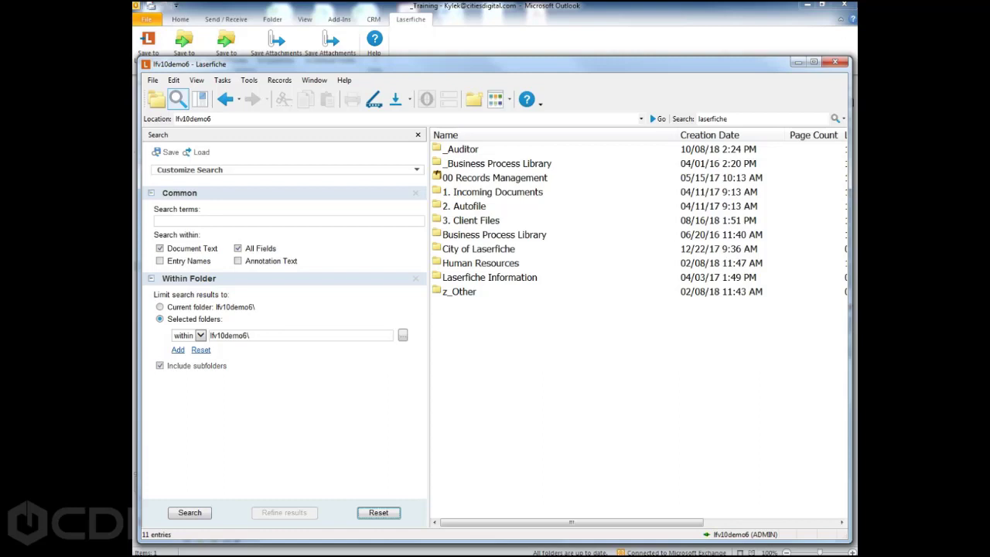
{"action": "left_click", "coordinate": [843, 118]}
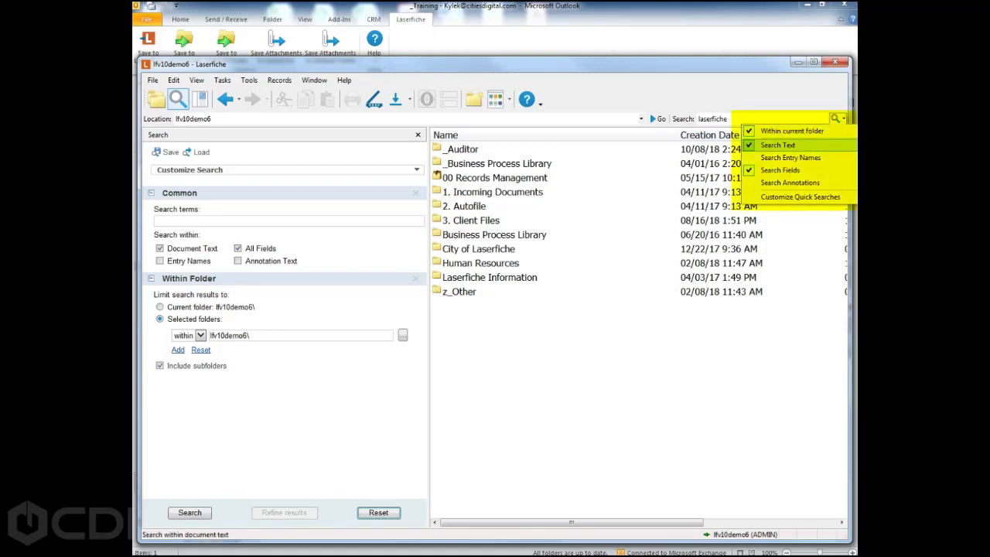
{"action": "left_click", "coordinate": [762, 119]}
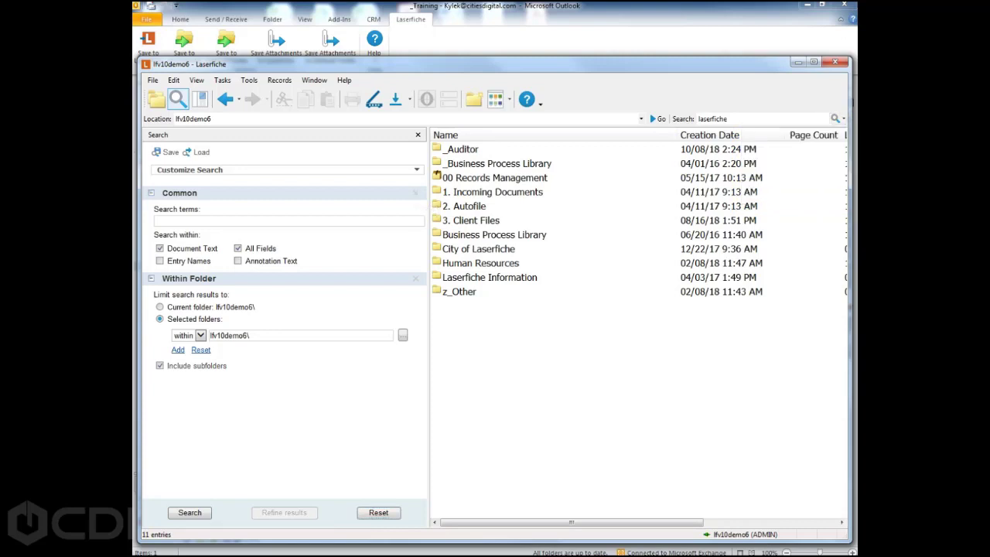
{"action": "left_click", "coordinate": [151, 193]}
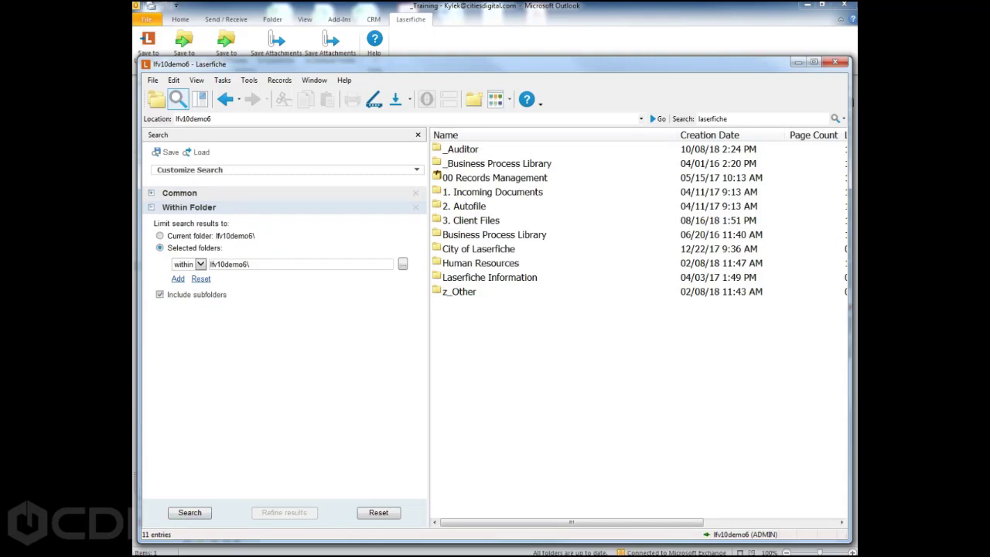
{"action": "left_click", "coordinate": [151, 193]}
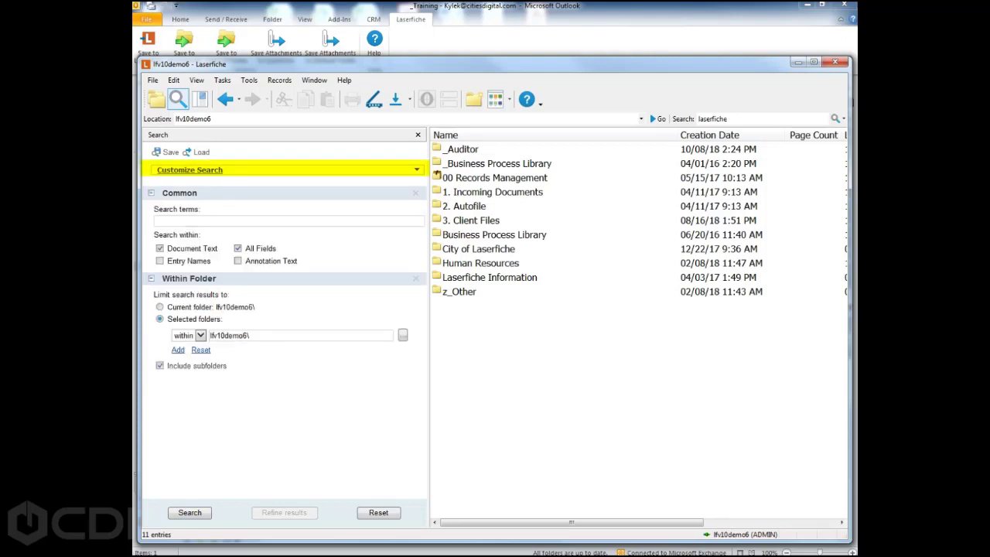
Add the Text criteria to the advanced search and collapse the Common section
{"action": "left_click", "coordinate": [190, 170]}
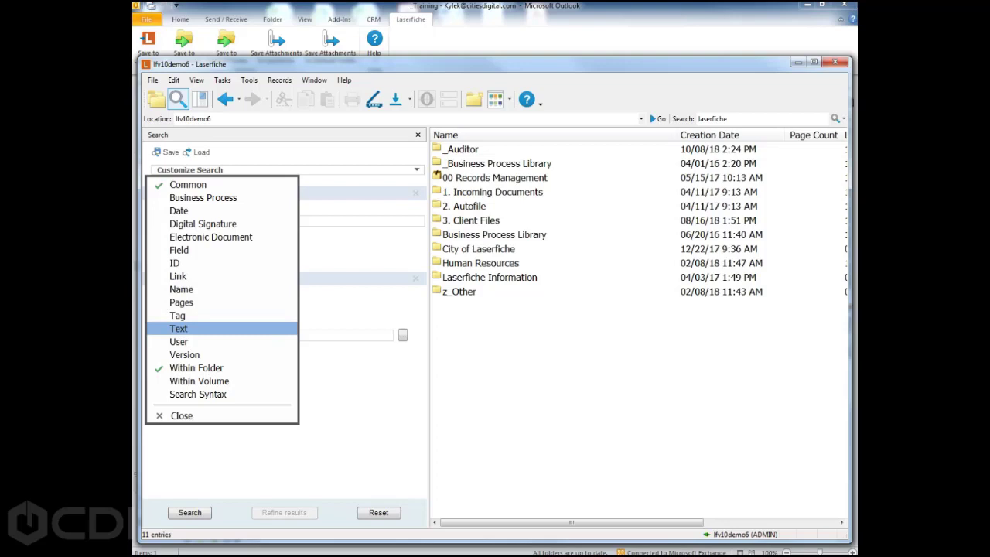
{"action": "left_click", "coordinate": [178, 328]}
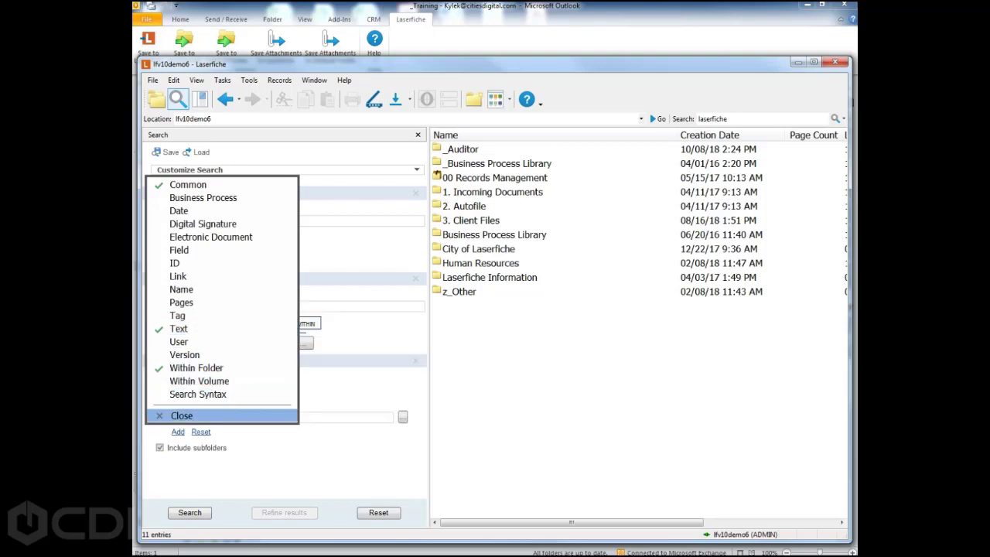
{"action": "left_click", "coordinate": [181, 415]}
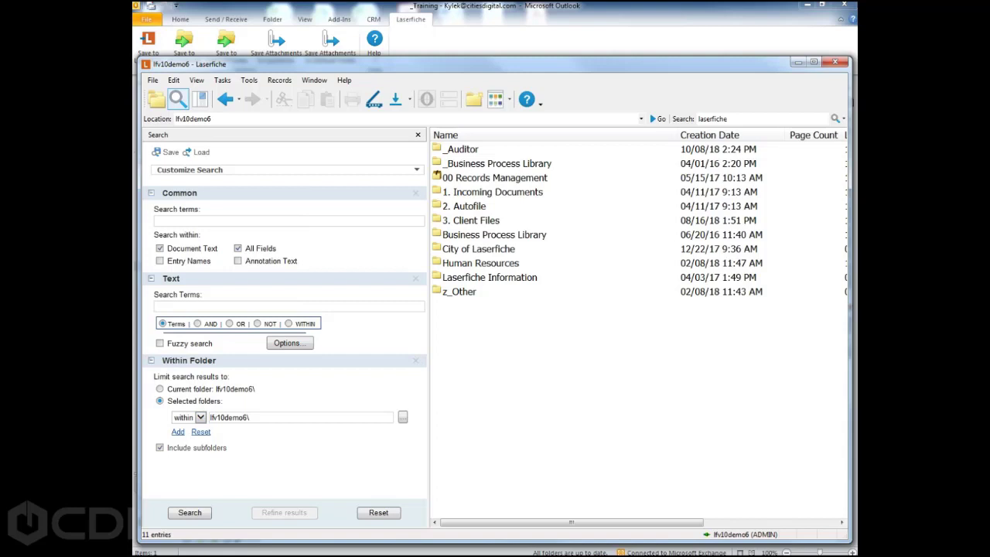
{"action": "left_click", "coordinate": [152, 194]}
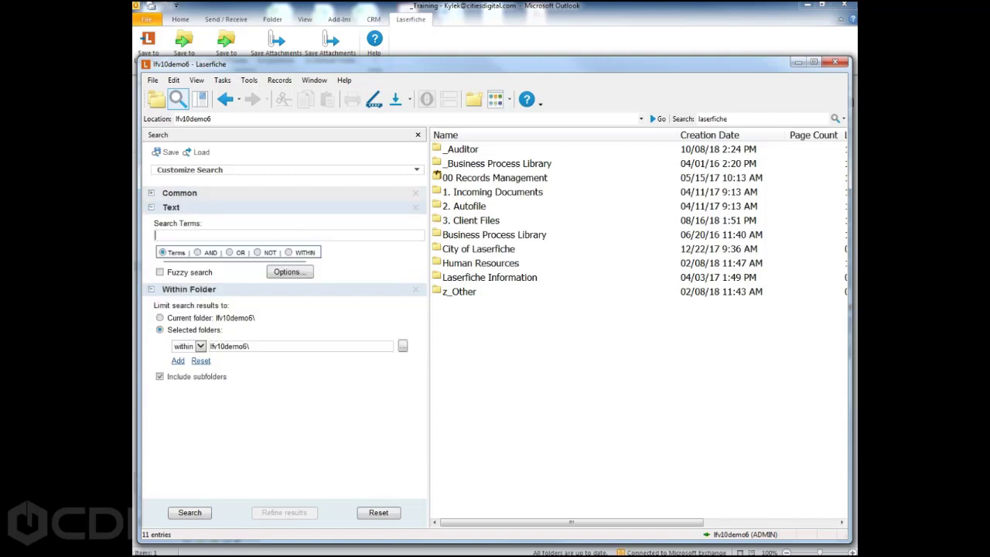
Enter "laserfiche" and "content" as the two text search terms, trying the AND, OR and NOT operators before choosing WITHIN
{"action": "type", "text": "laserfiche"}
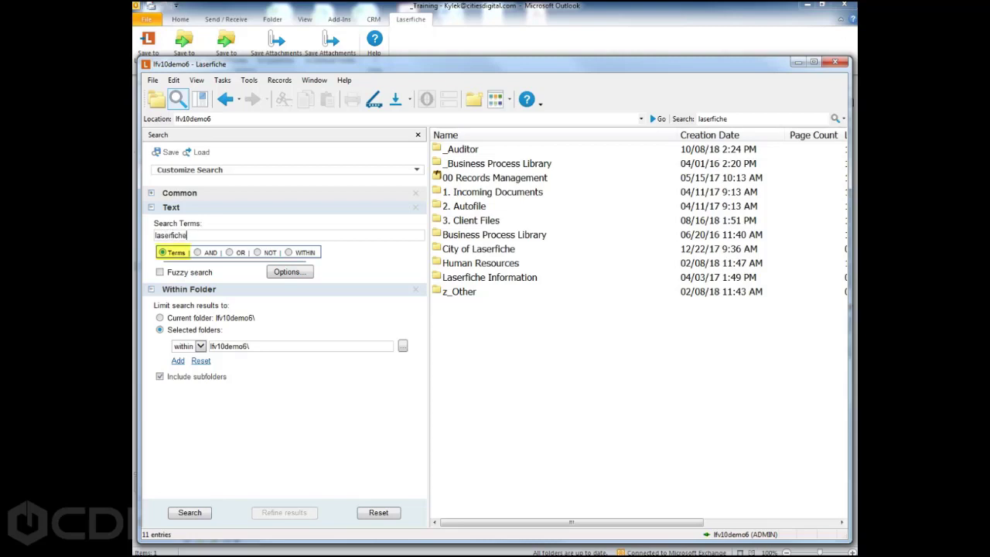
{"action": "left_click", "coordinate": [198, 253]}
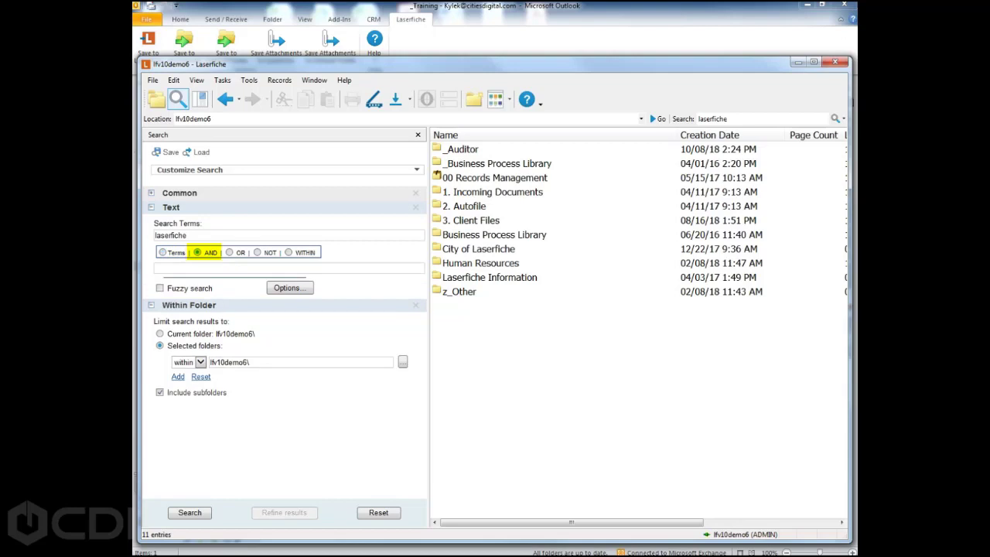
{"action": "type", "text": "content"}
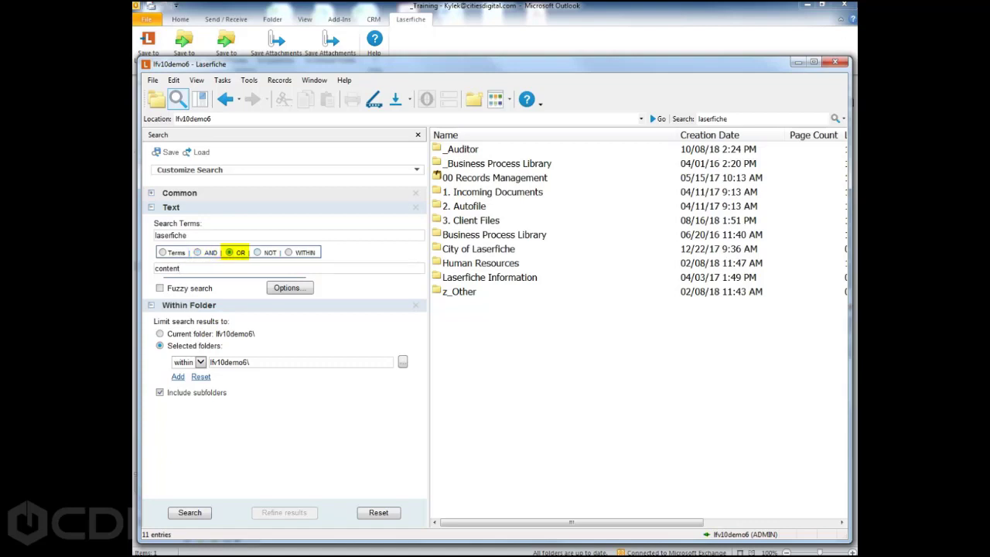
{"action": "left_click", "coordinate": [258, 253]}
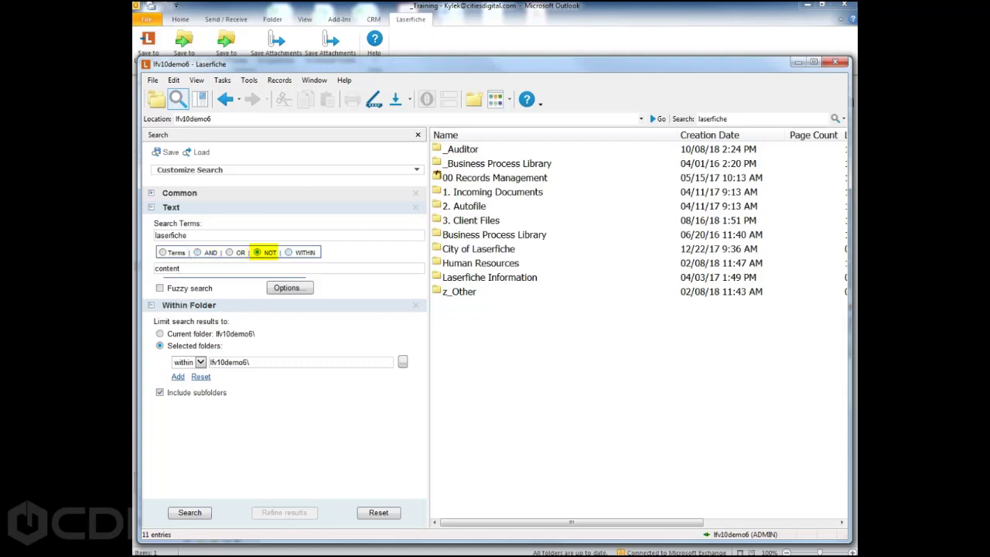
{"action": "key", "text": "Right"}
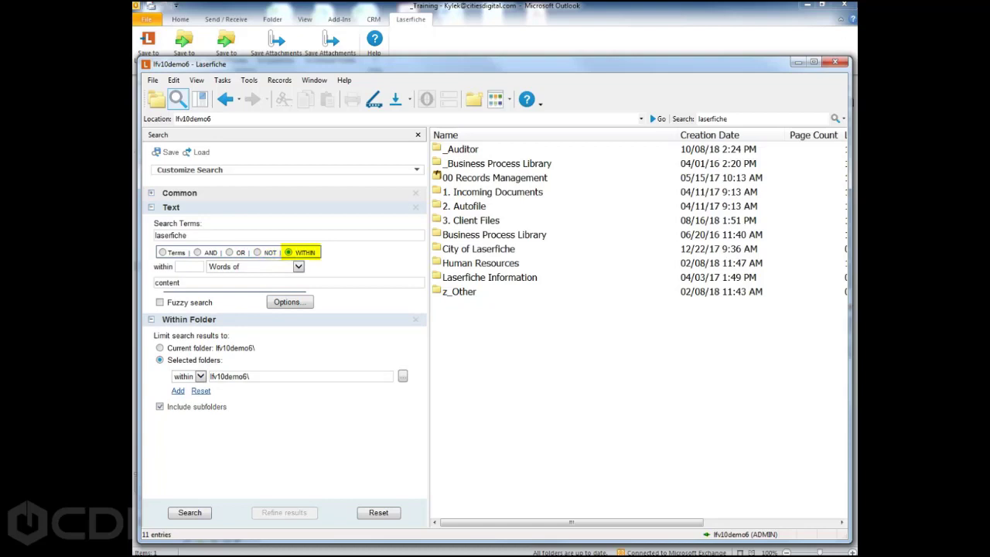
Set the proximity between the two text terms to within 4 Sentences (10 words)
{"action": "type", "text": "4"}
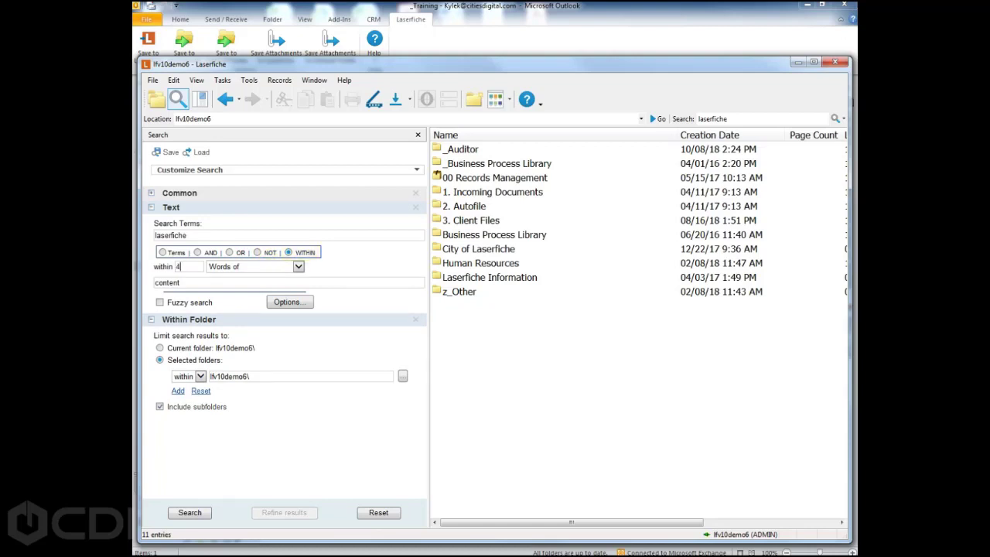
{"action": "left_click", "coordinate": [299, 266]}
{"action": "left_click", "coordinate": [256, 287]}
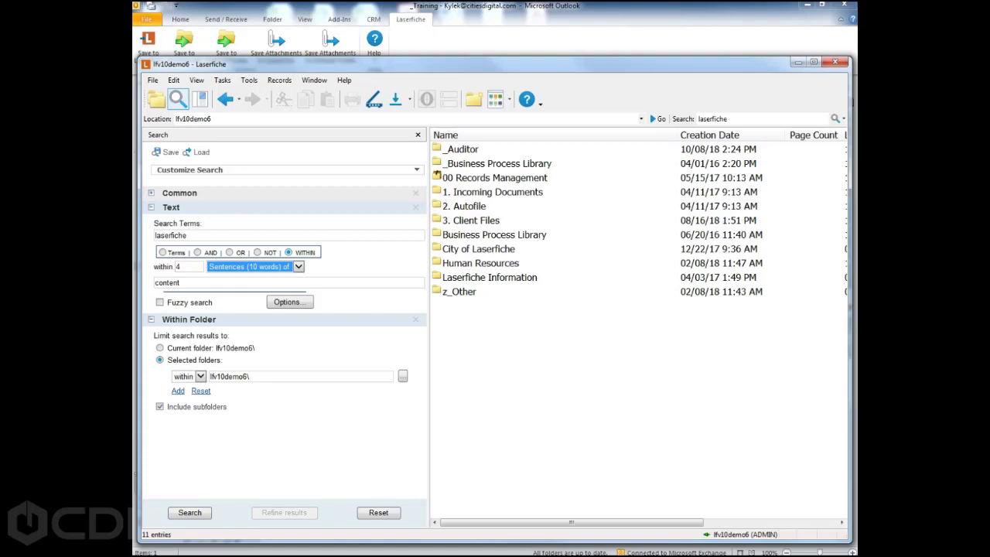
{"action": "left_click", "coordinate": [299, 267]}
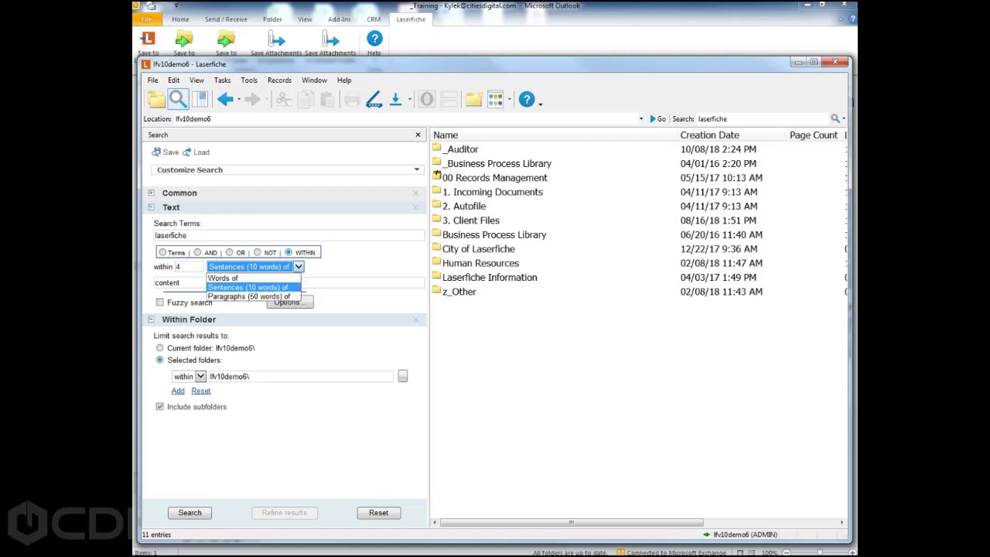
{"action": "left_click", "coordinate": [248, 287]}
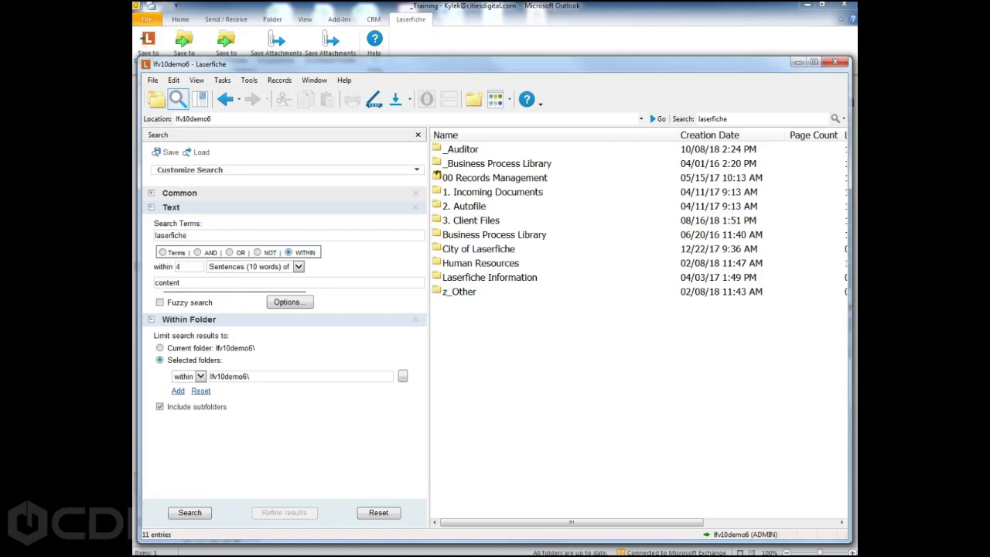
Change the first text search term to the misspelling "laserfish"
{"action": "key", "text": "BackSpace"}
{"action": "key", "text": "BackSpace"}
{"action": "key", "text": "BackSpace"}
{"action": "type", "text": "sh"}
Add the _Auditor folder as a second folder condition and exclude it from the search with "not in"
{"action": "left_click", "coordinate": [177, 391]}
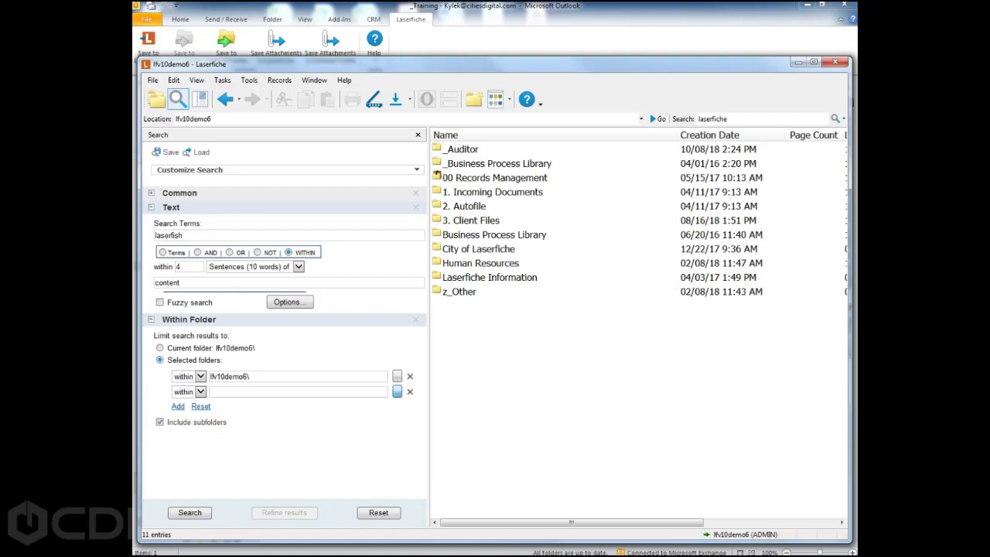
{"action": "left_click", "coordinate": [397, 391]}
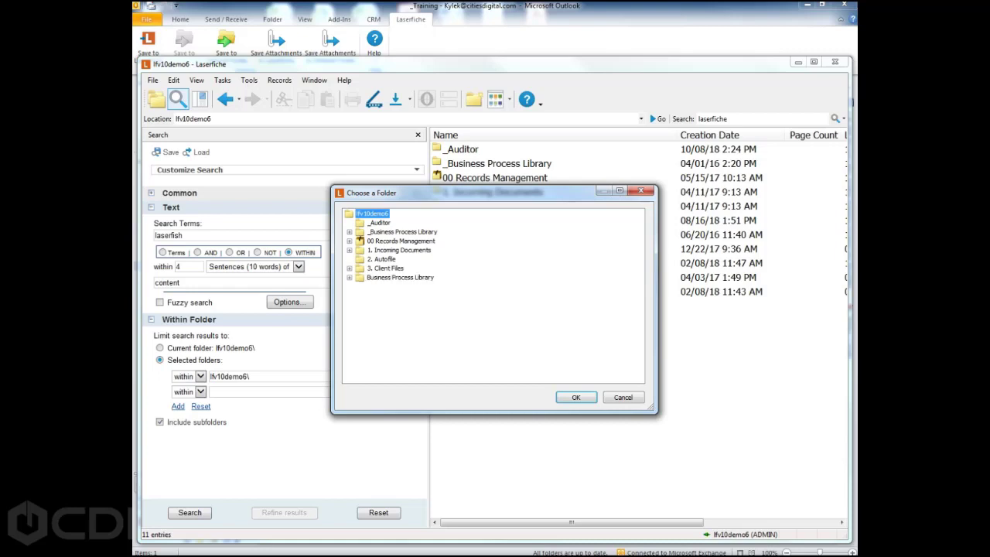
{"action": "left_click", "coordinate": [379, 223]}
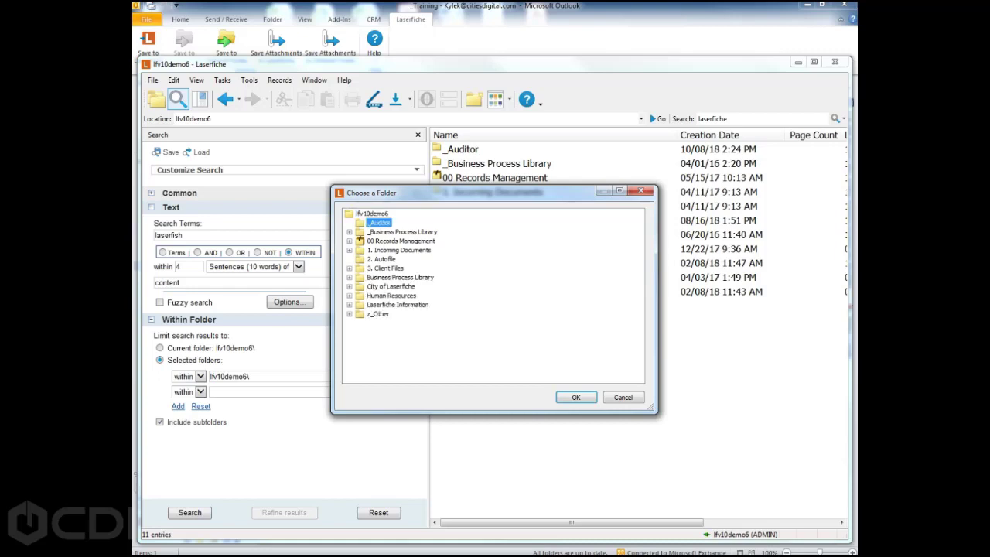
{"action": "left_click", "coordinate": [576, 397]}
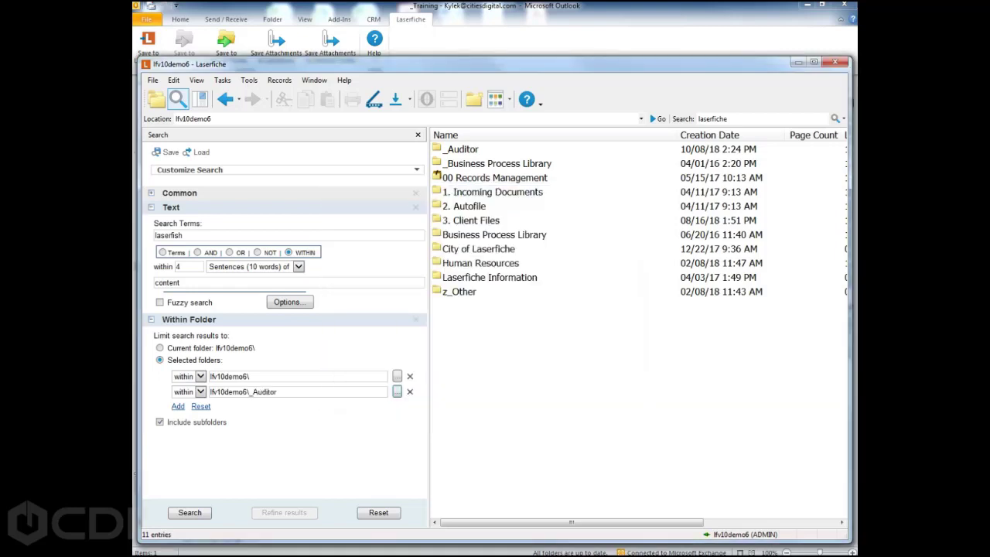
{"action": "left_click", "coordinate": [201, 393]}
{"action": "left_click", "coordinate": [188, 413]}
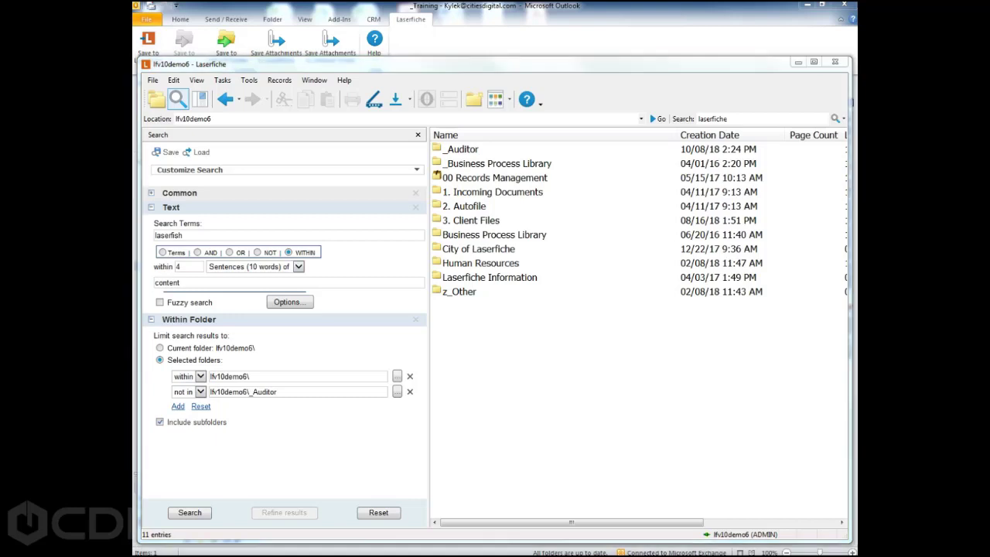
Examine the options for saving the current search as new or replacing an existing one, without saving
{"action": "left_click_drag", "start_coordinate": [184, 235], "coordinate": [154, 235]}
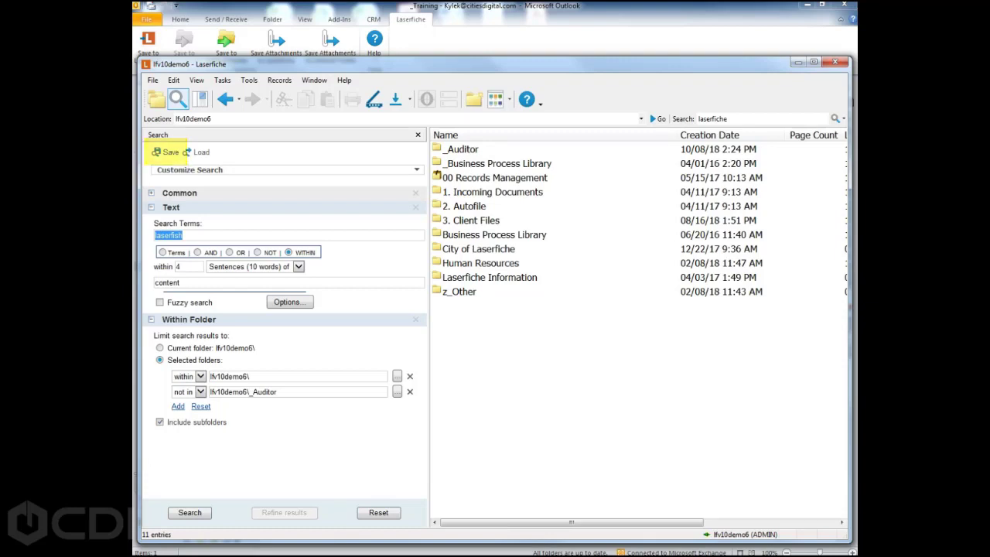
{"action": "left_click", "coordinate": [167, 152]}
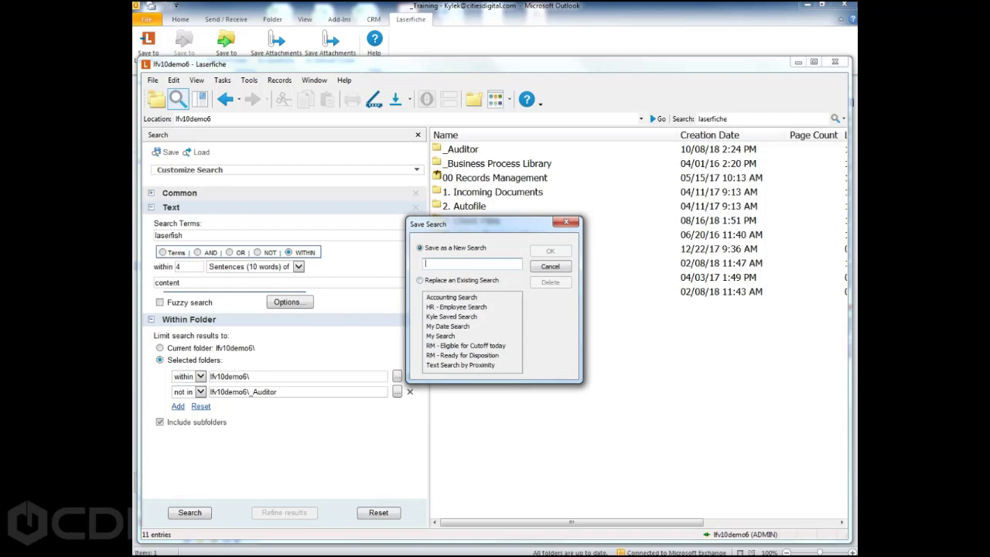
{"action": "left_click", "coordinate": [551, 266]}
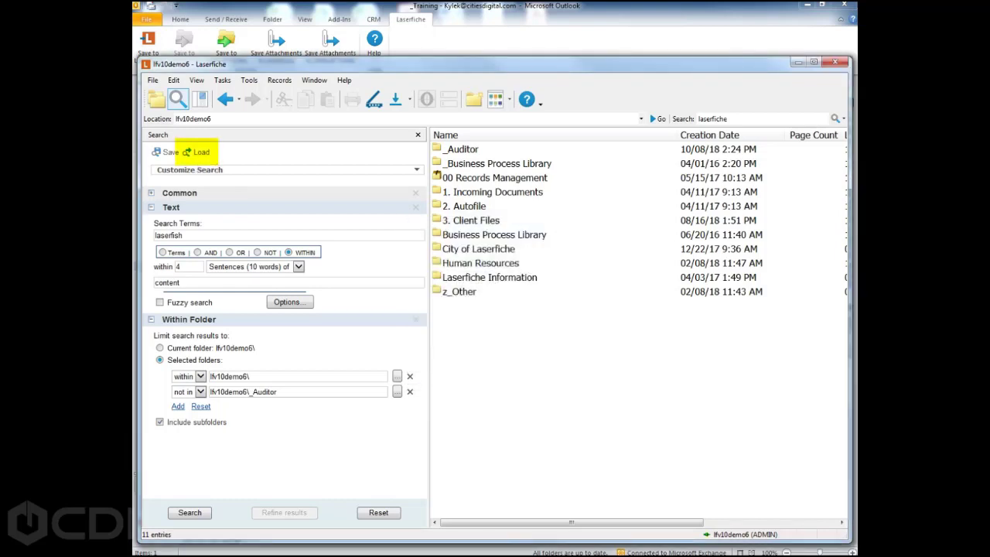
Load the saved search My Search, collapse its Within Folder section, and move the Laserfiche window slightly higher
{"action": "left_click", "coordinate": [202, 153]}
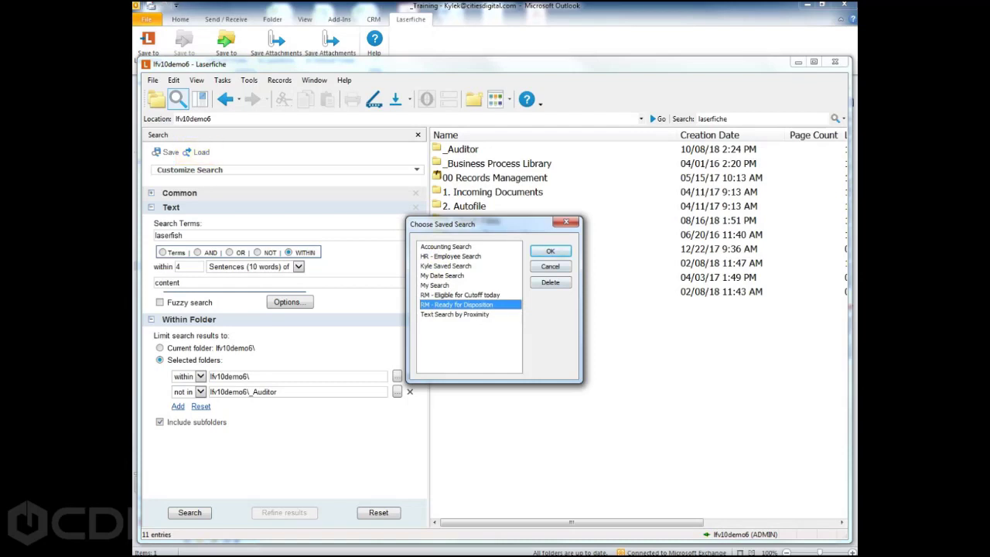
{"action": "left_click", "coordinate": [435, 285]}
{"action": "left_click", "coordinate": [551, 251]}
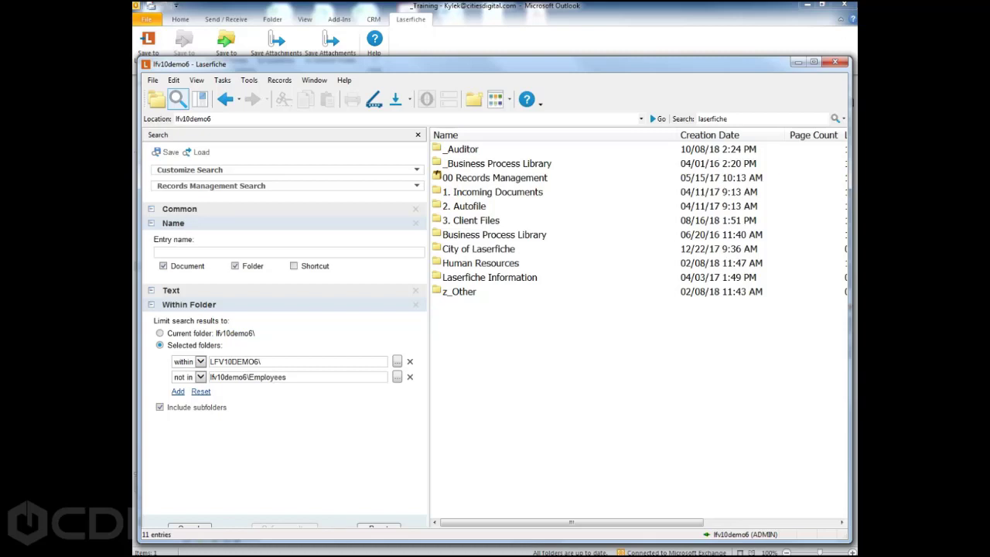
{"action": "left_click", "coordinate": [152, 305]}
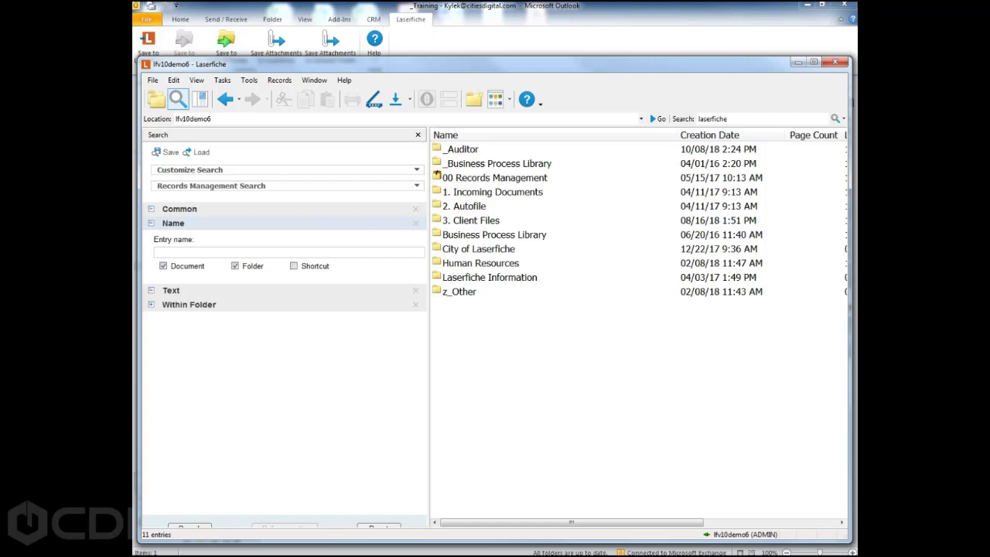
{"action": "left_click_drag", "start_coordinate": [464, 65], "coordinate": [463, 44]}
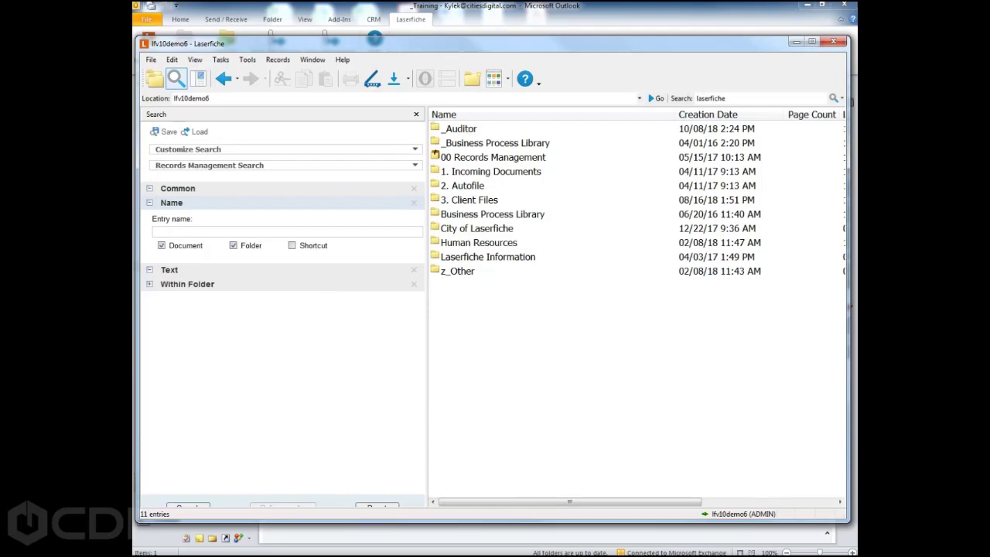
{"action": "left_click", "coordinate": [154, 78]}
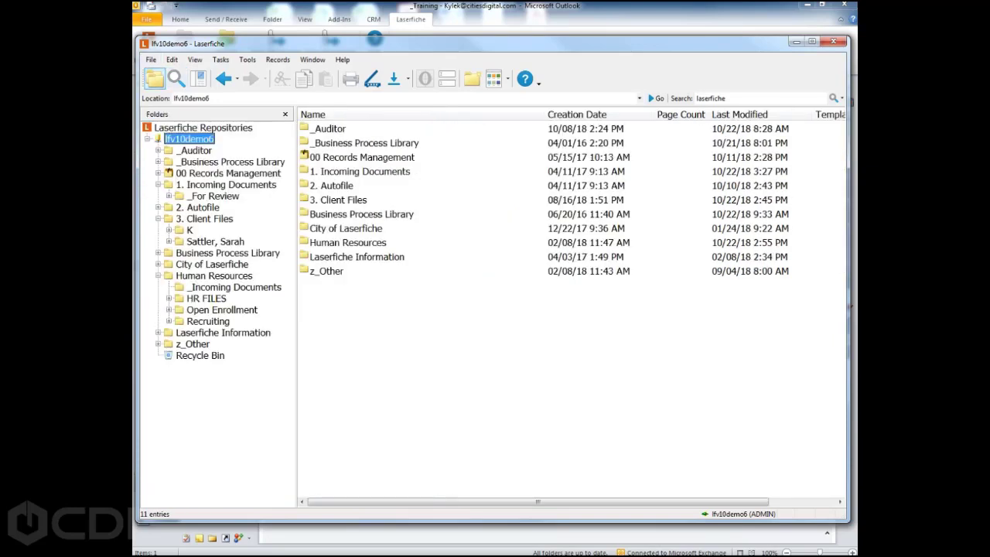
{"action": "left_click", "coordinate": [226, 185]}
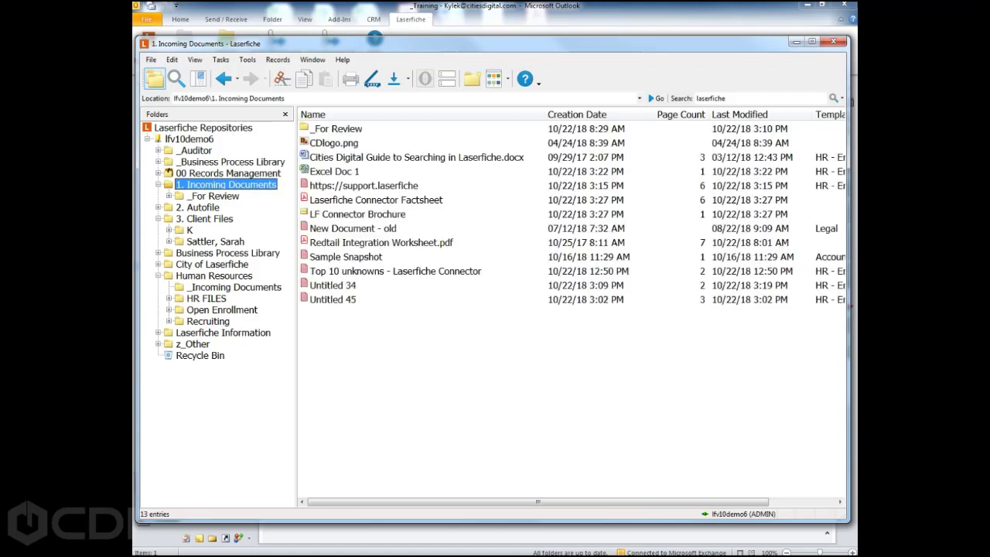
{"action": "left_click", "coordinate": [363, 186]}
{"action": "left_click_drag", "start_coordinate": [403, 43], "coordinate": [392, 106]}
{"action": "left_click", "coordinate": [809, 5]}
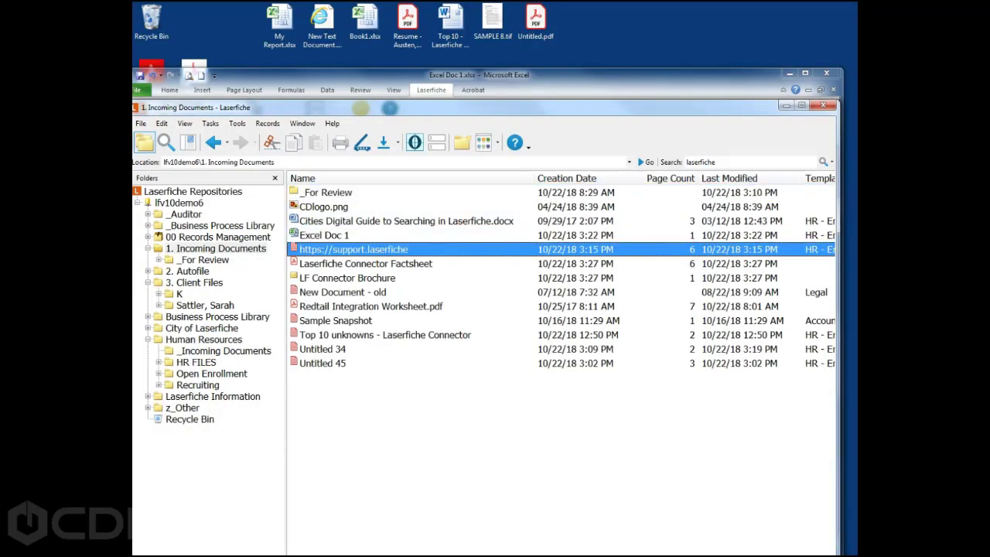
{"action": "left_click_drag", "start_coordinate": [354, 250], "coordinate": [611, 35]}
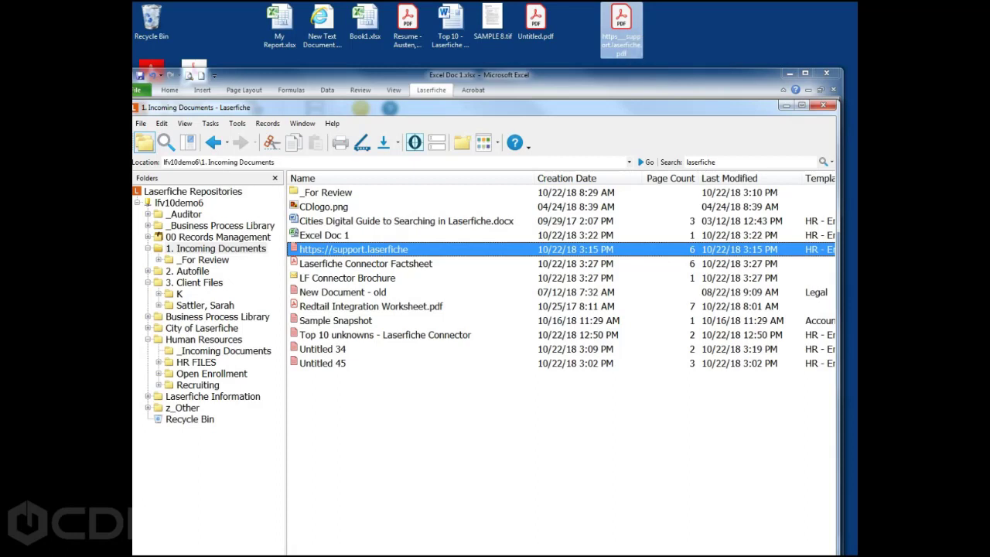
{"action": "right_click", "coordinate": [372, 250]}
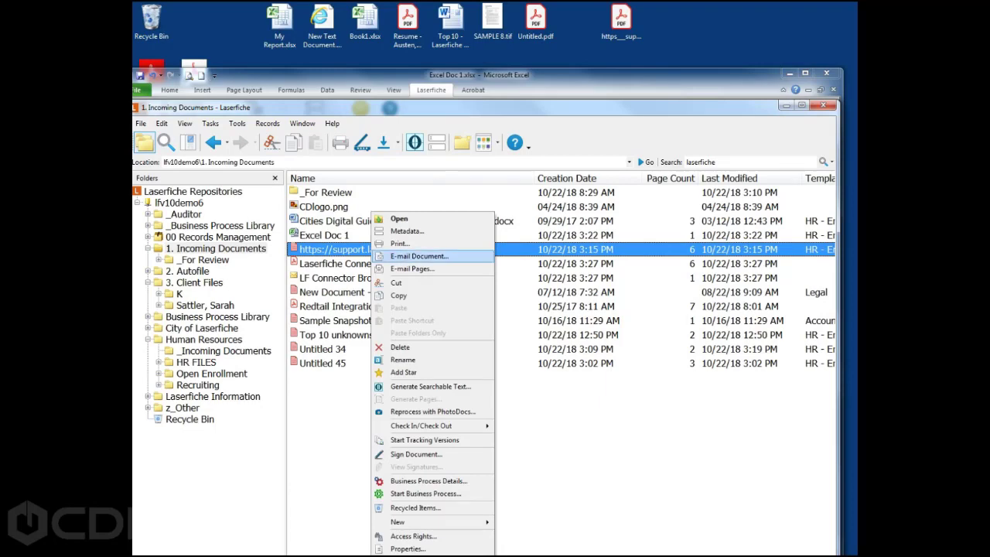
{"action": "left_click", "coordinate": [419, 256]}
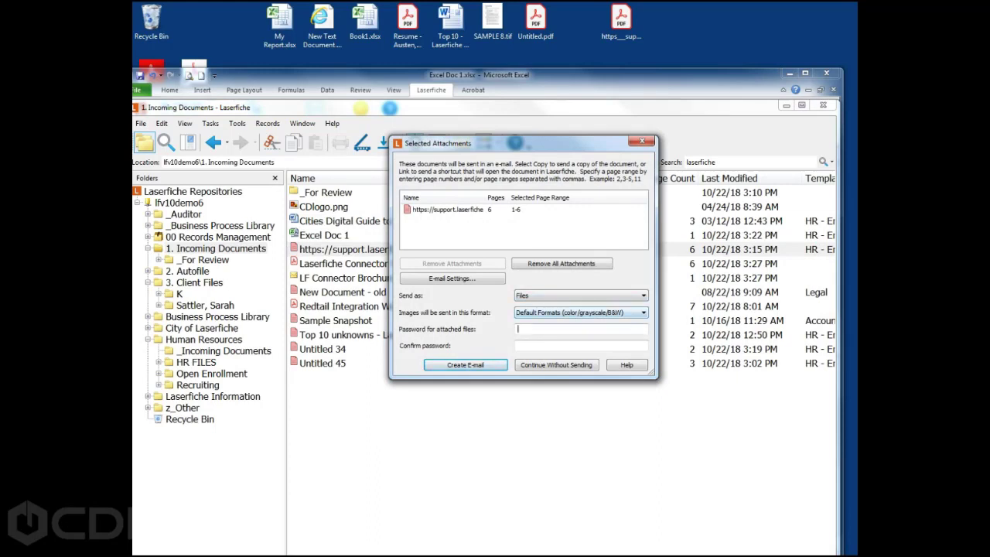
{"action": "left_click", "coordinate": [582, 313]}
{"action": "left_click", "coordinate": [546, 323]}
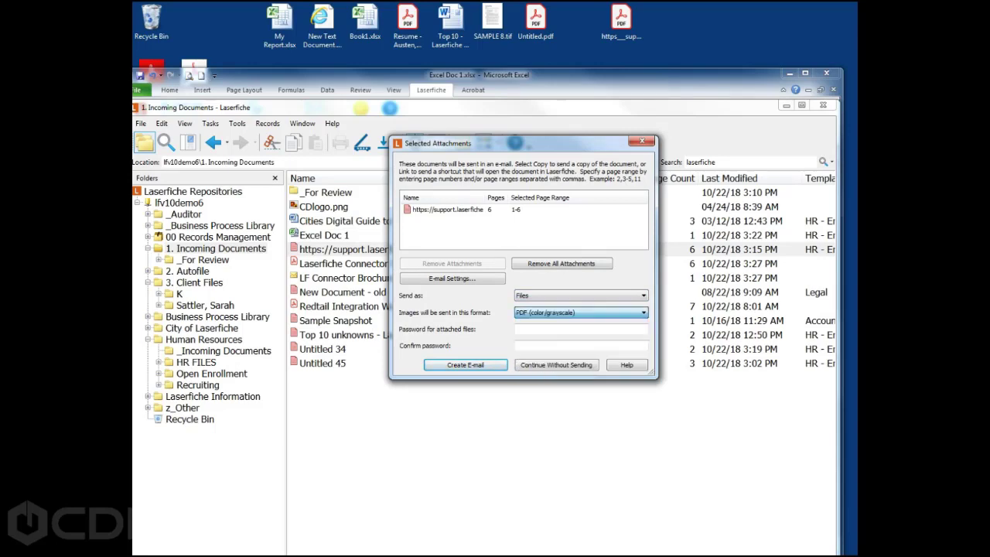
{"action": "left_click", "coordinate": [546, 330]}
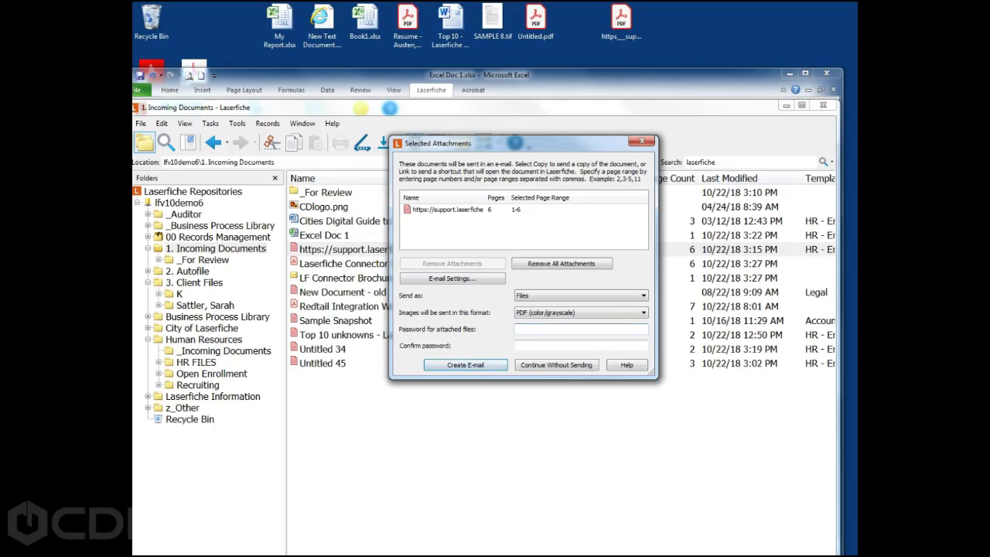
Create the e-mail with the attachment's page range limited to page 2, and discard the message without saving
{"action": "double_click", "coordinate": [516, 209]}
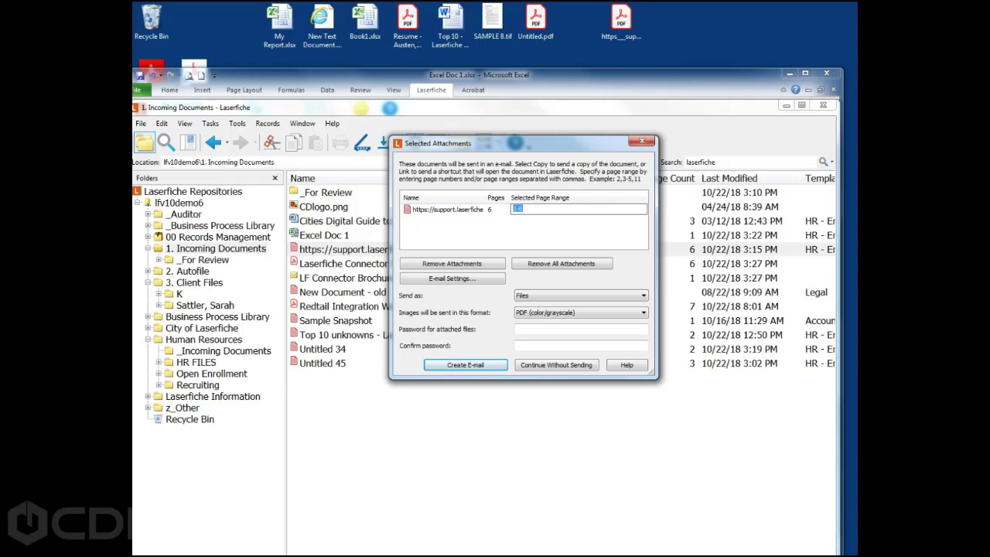
{"action": "left_click", "coordinate": [518, 210]}
{"action": "double_click", "coordinate": [517, 209]}
{"action": "type", "text": "2"}
{"action": "key", "text": "Return"}
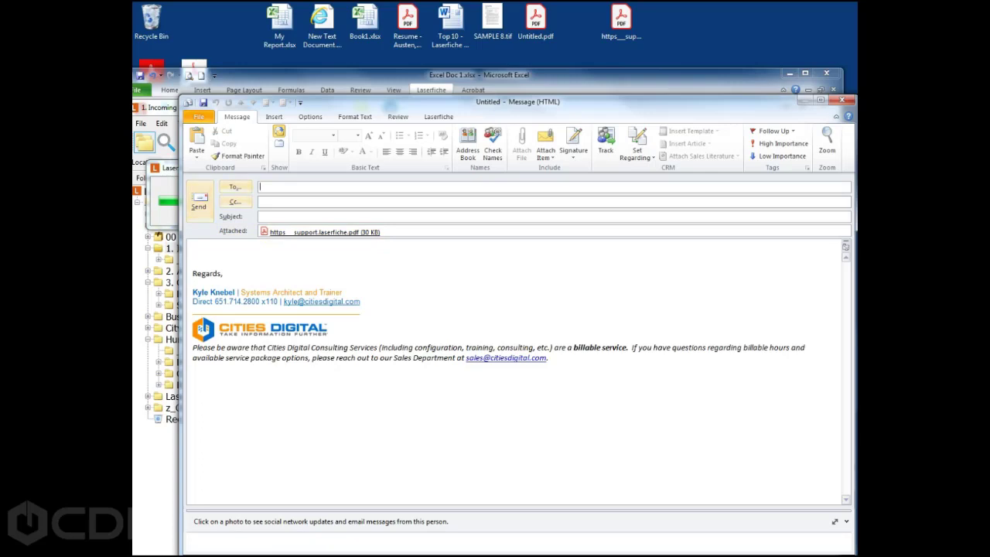
{"action": "left_click", "coordinate": [842, 101]}
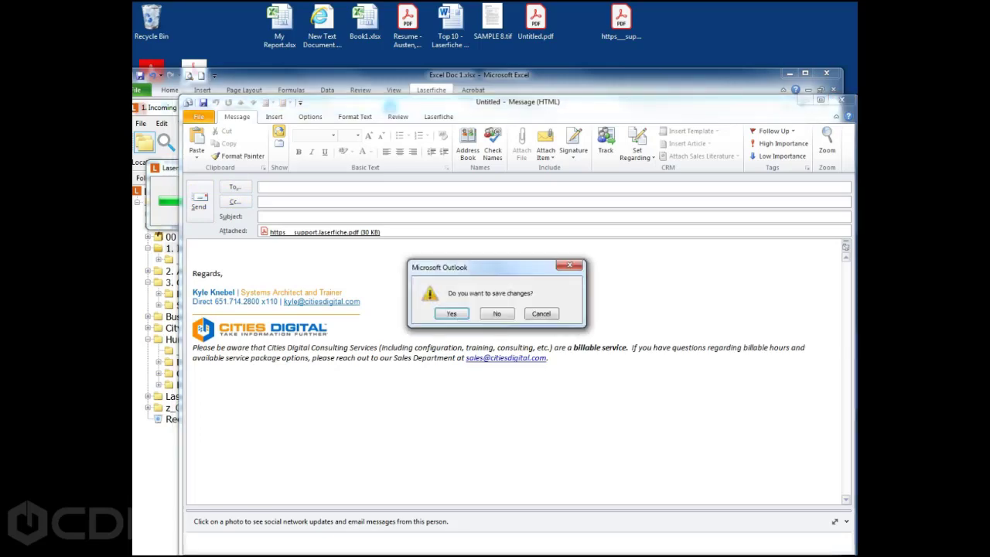
{"action": "left_click", "coordinate": [497, 314]}
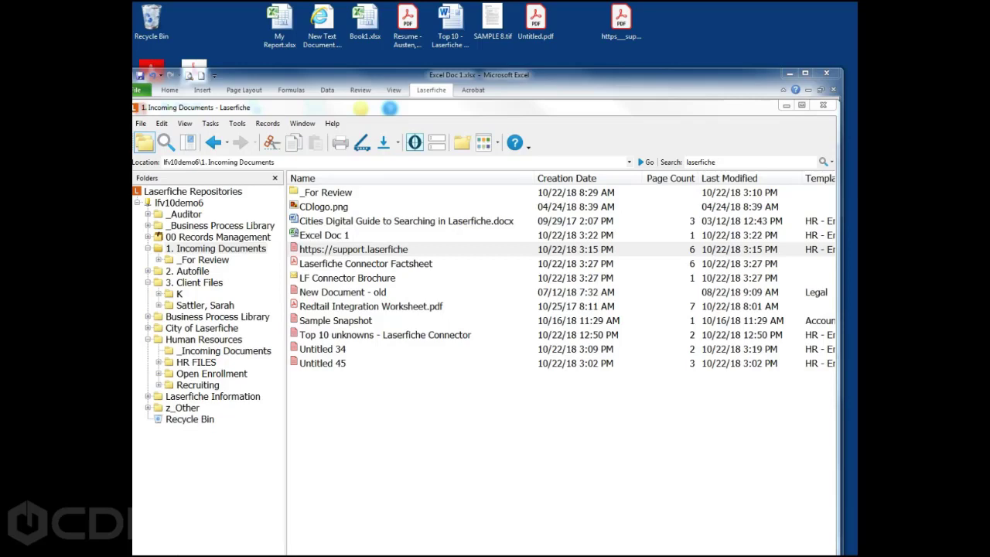
{"action": "left_click", "coordinate": [353, 249]}
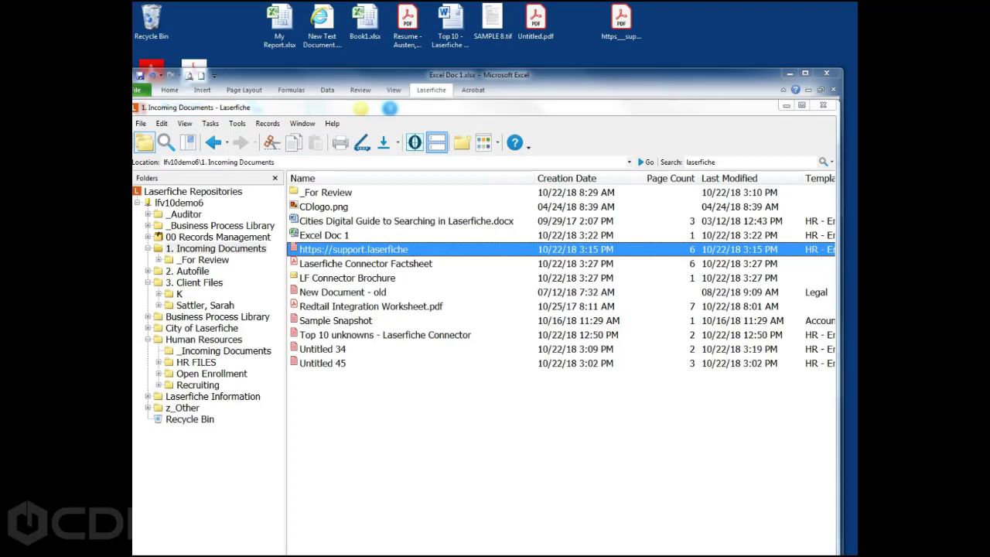
{"action": "left_click", "coordinate": [437, 143]}
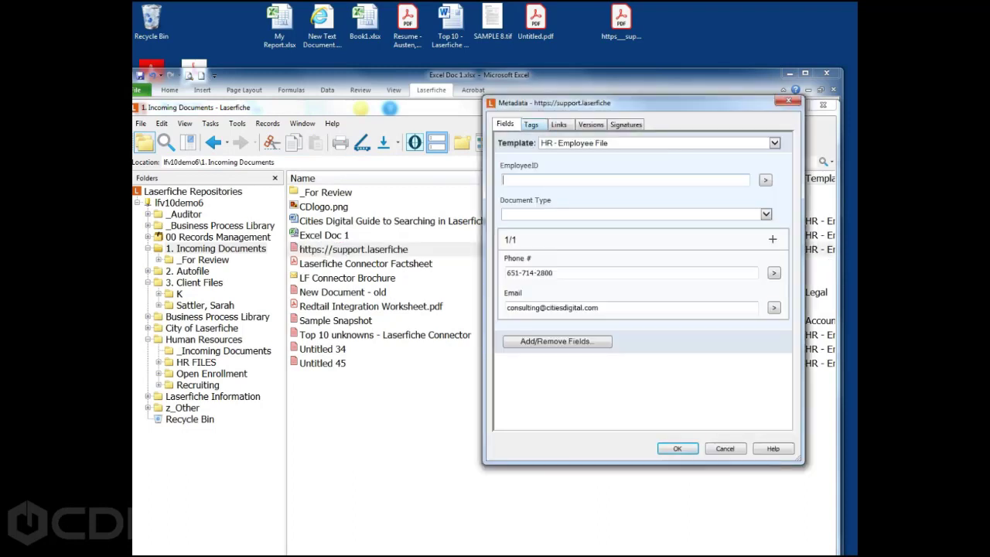
{"action": "left_click", "coordinate": [532, 125]}
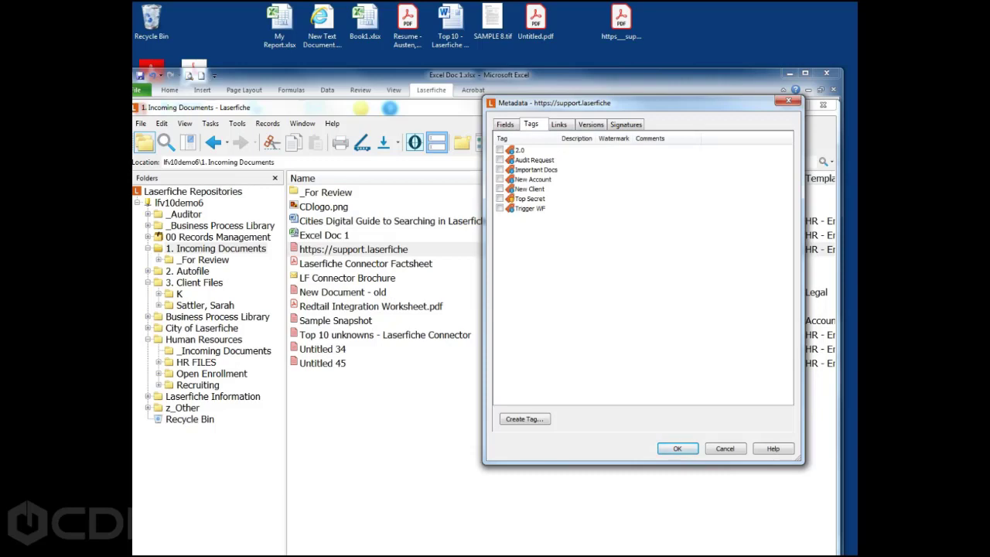
{"action": "left_click", "coordinate": [559, 125]}
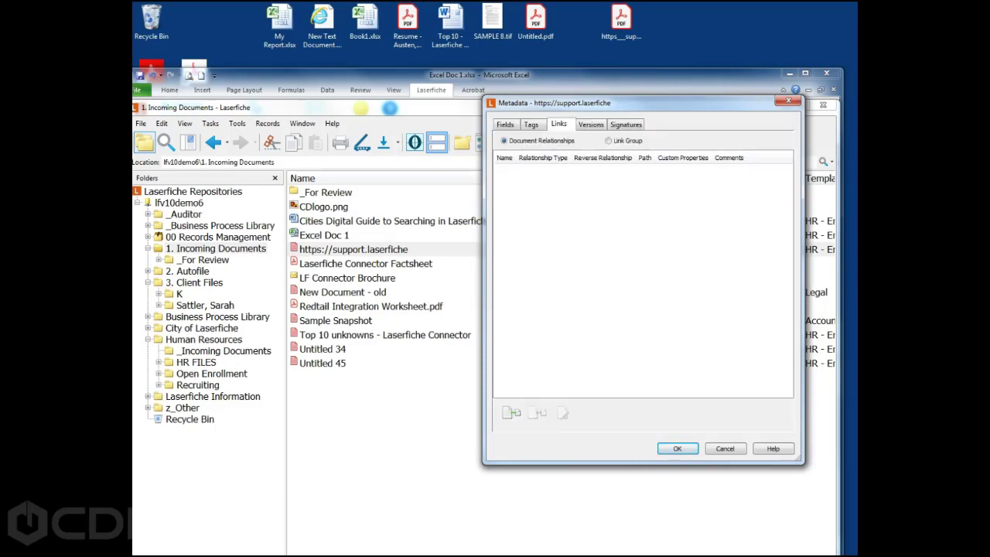
{"action": "left_click", "coordinate": [591, 125]}
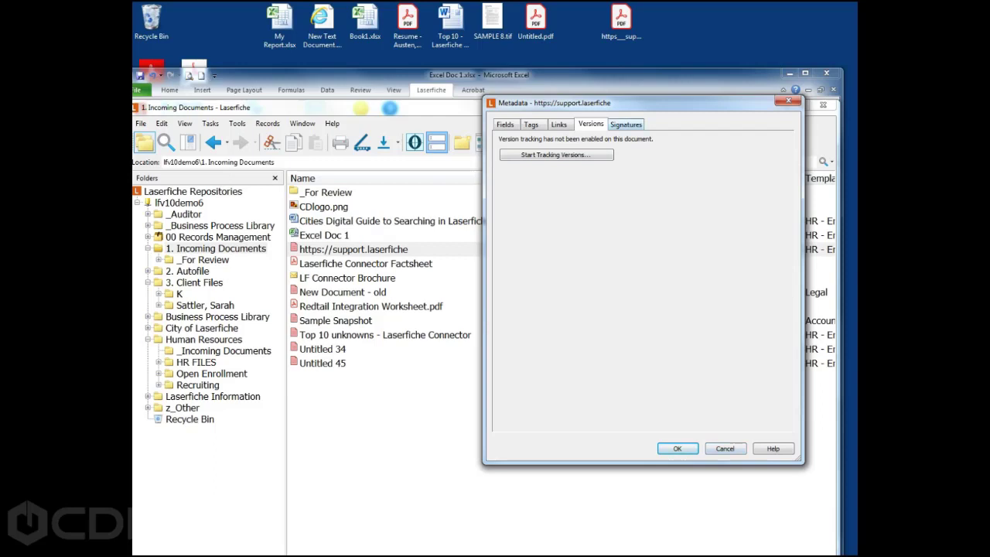
{"action": "left_click", "coordinate": [626, 124]}
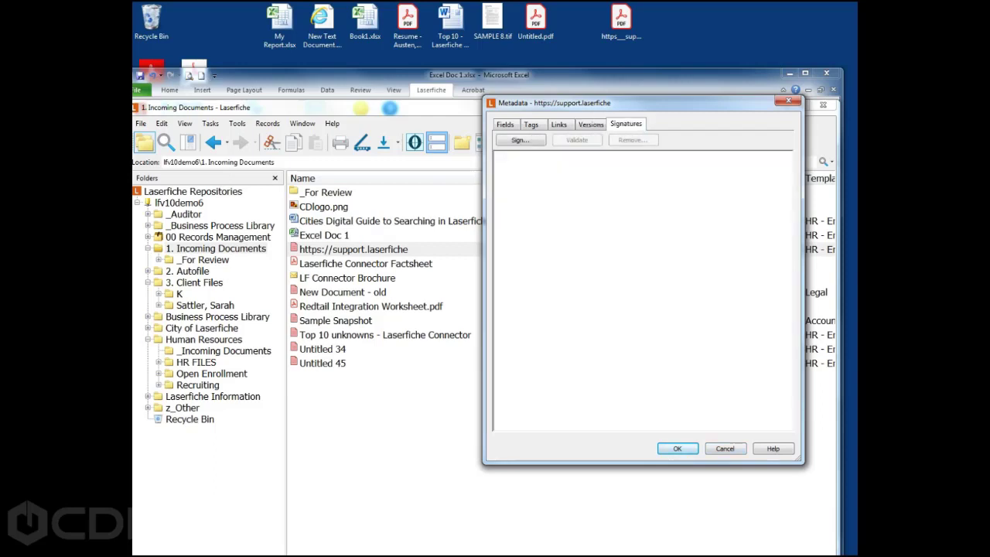
{"action": "left_click_drag", "start_coordinate": [644, 103], "coordinate": [635, 126]}
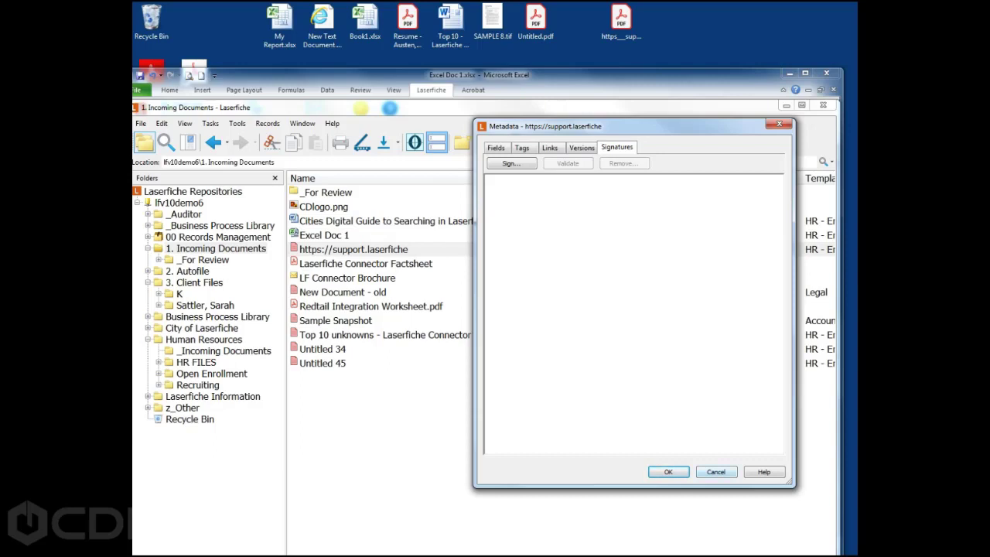
{"action": "left_click", "coordinate": [717, 472]}
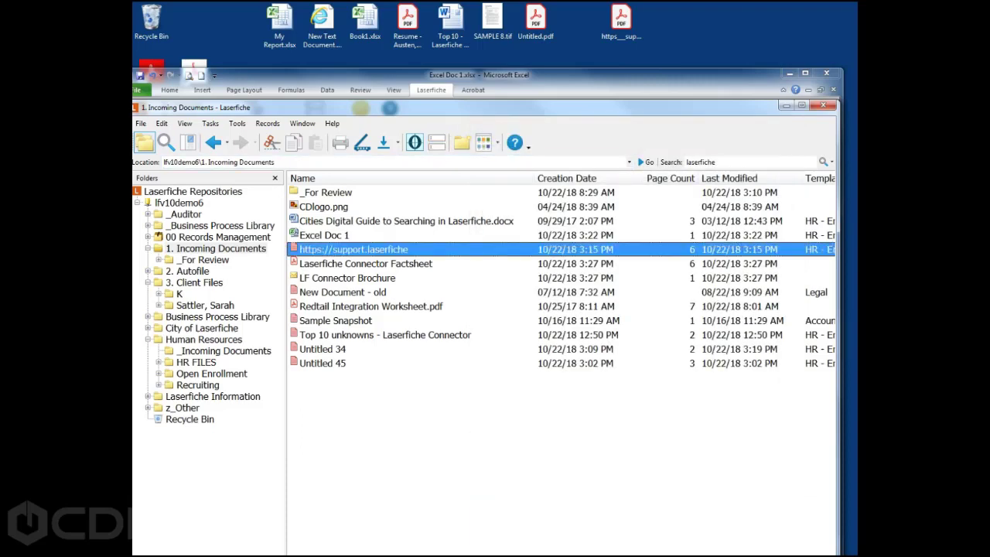
Set up an Excel Metadata Report for the 1. Incoming Documents folder and cancel at the file-saving stage
{"action": "left_click", "coordinate": [216, 248]}
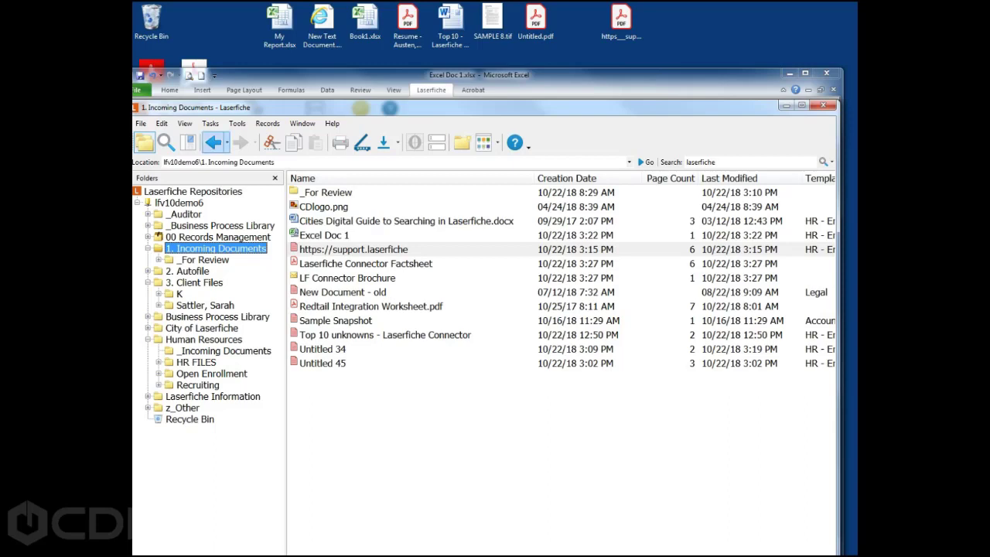
{"action": "left_click", "coordinate": [210, 124]}
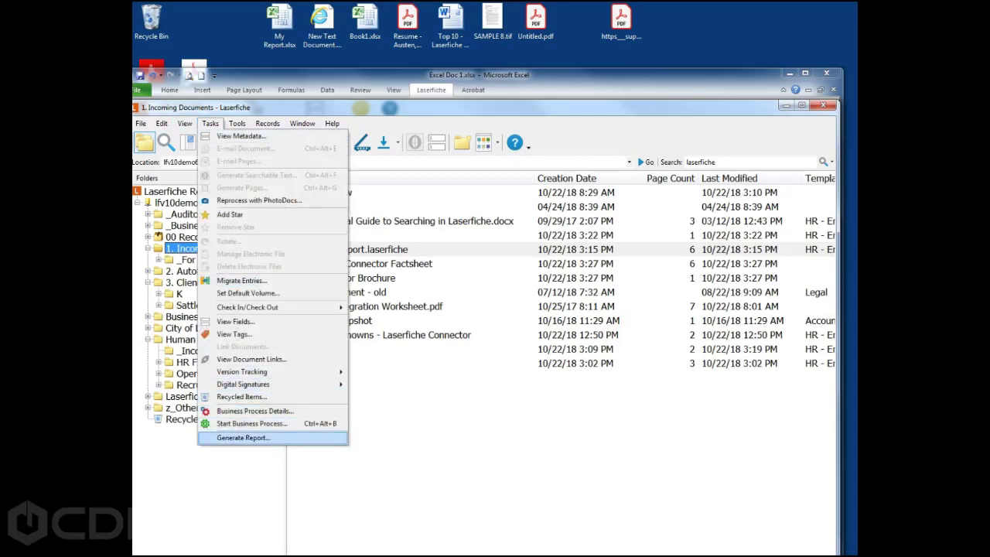
{"action": "left_click", "coordinate": [243, 437]}
{"action": "left_click_drag", "start_coordinate": [472, 230], "coordinate": [468, 207]}
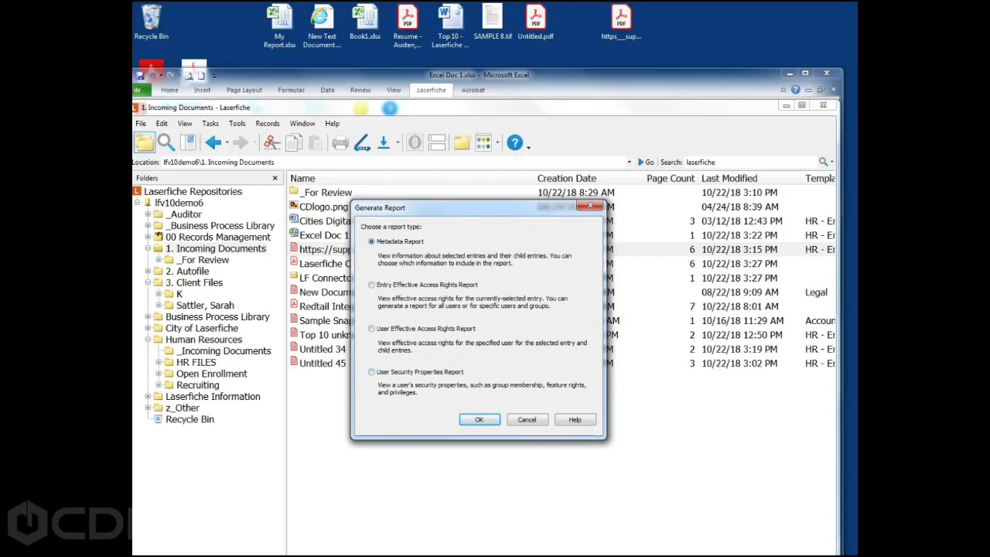
{"action": "key", "text": "Return"}
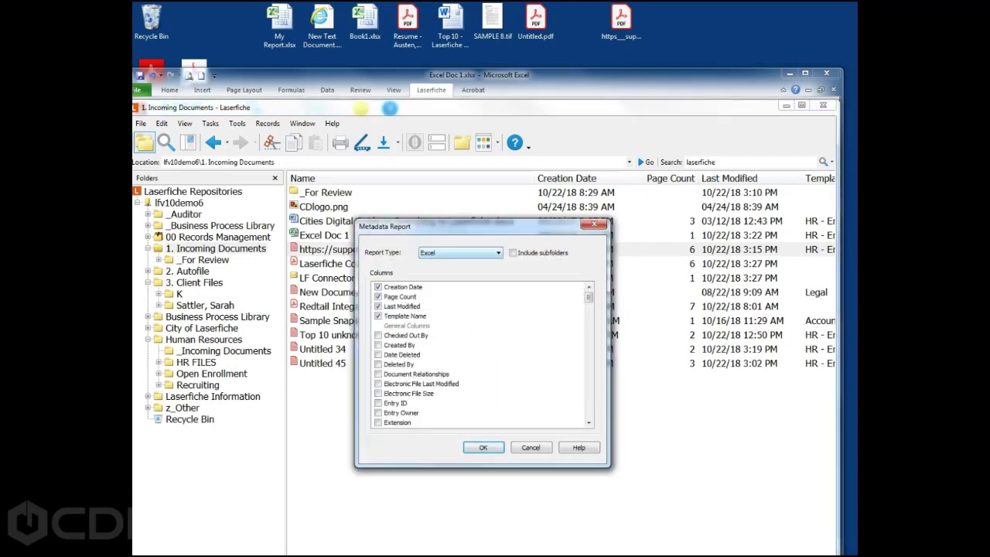
{"action": "left_click", "coordinate": [462, 253]}
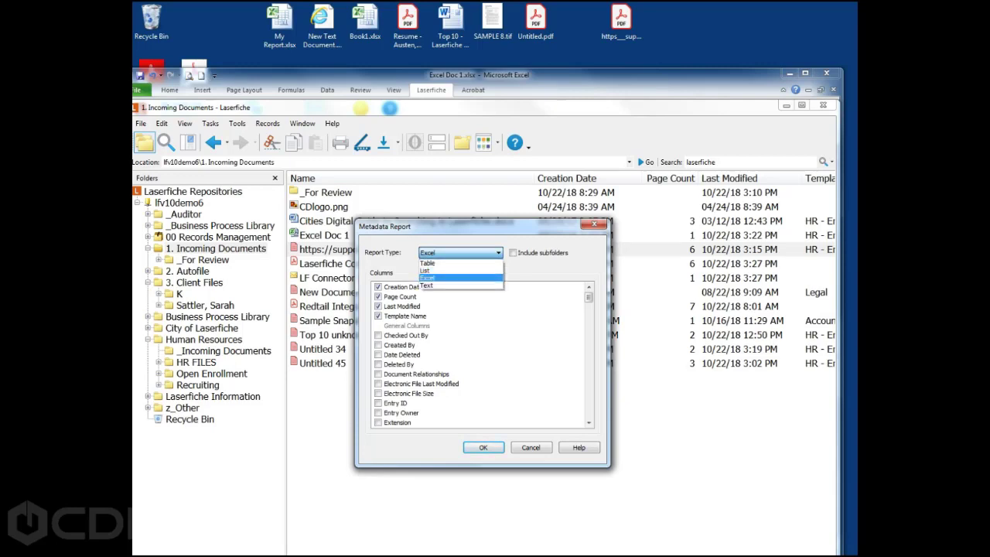
{"action": "left_click", "coordinate": [457, 277]}
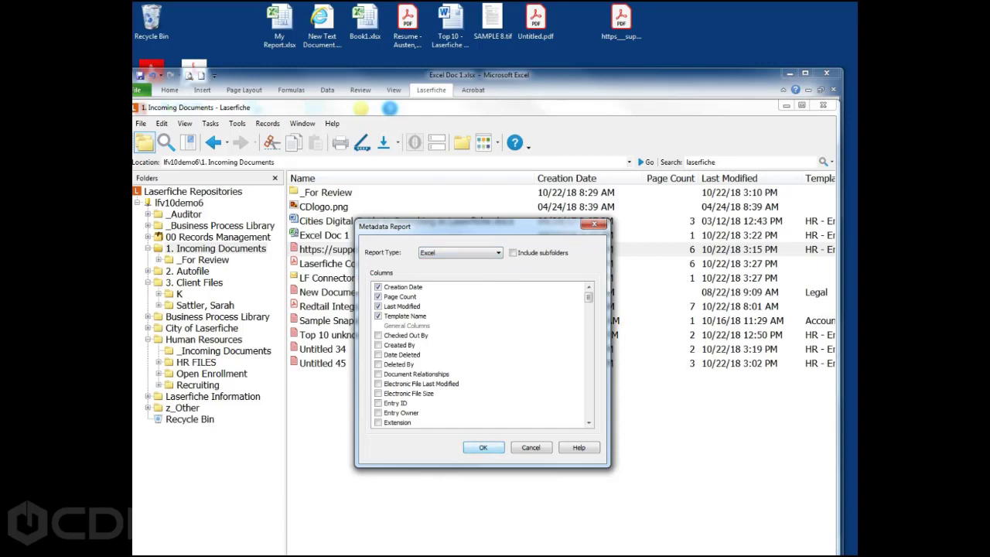
{"action": "left_click", "coordinate": [482, 448]}
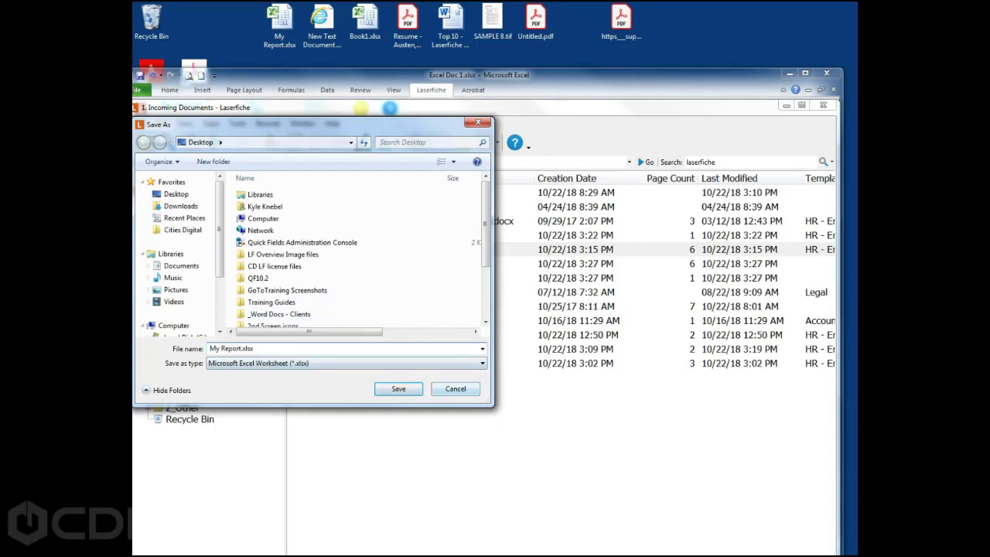
{"action": "left_click", "coordinate": [456, 389]}
Open the existing My Report.xlsx from the desktop in Excel to view its metadata columns
{"action": "double_click", "coordinate": [280, 23]}
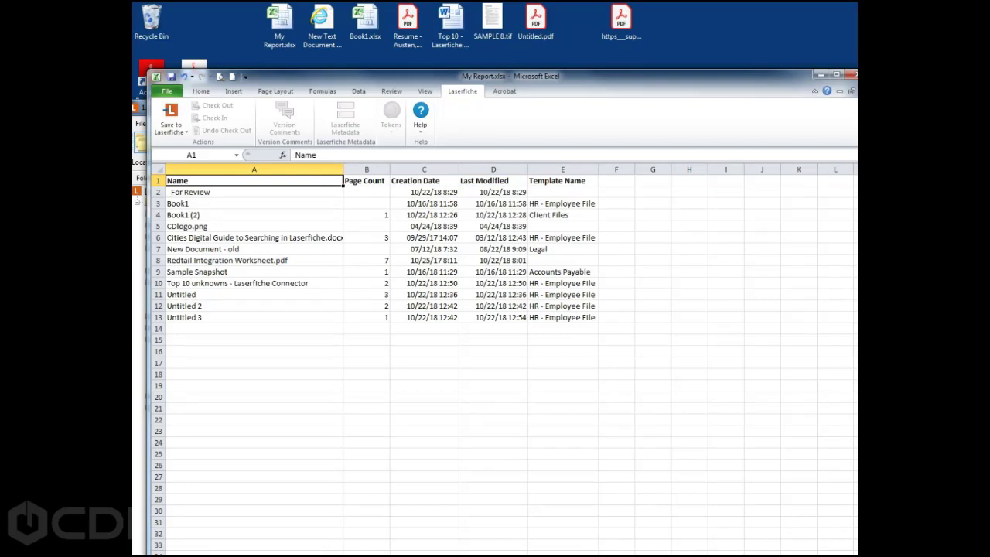
Switch back to Laserfiche and move the Page Count column ahead of Creation Date in the document list
{"action": "left_click", "coordinate": [140, 279]}
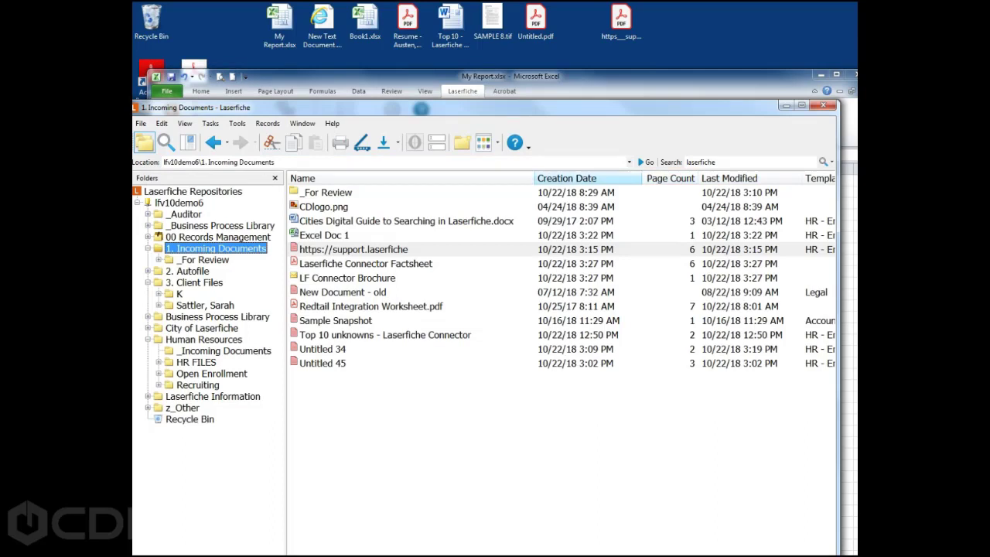
{"action": "left_click_drag", "start_coordinate": [670, 179], "coordinate": [542, 179]}
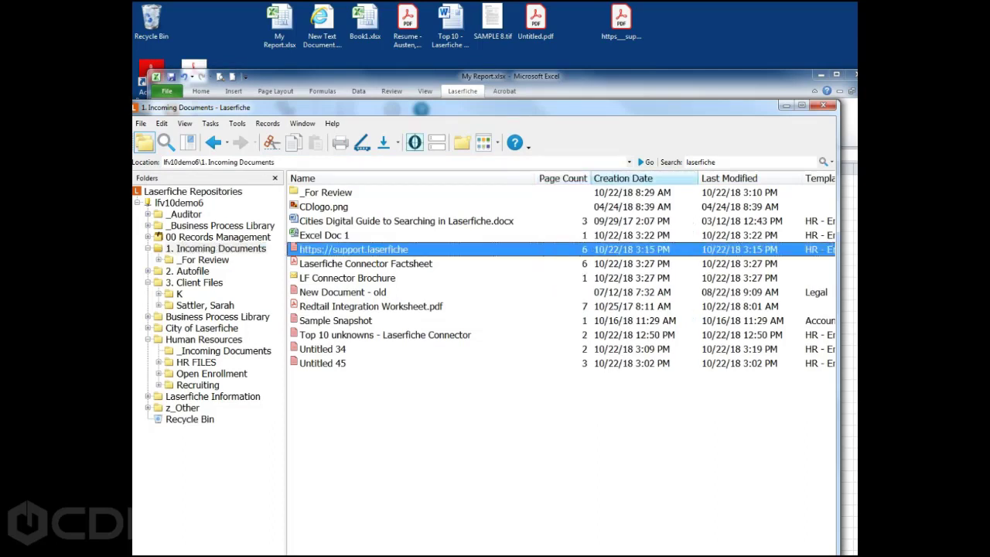